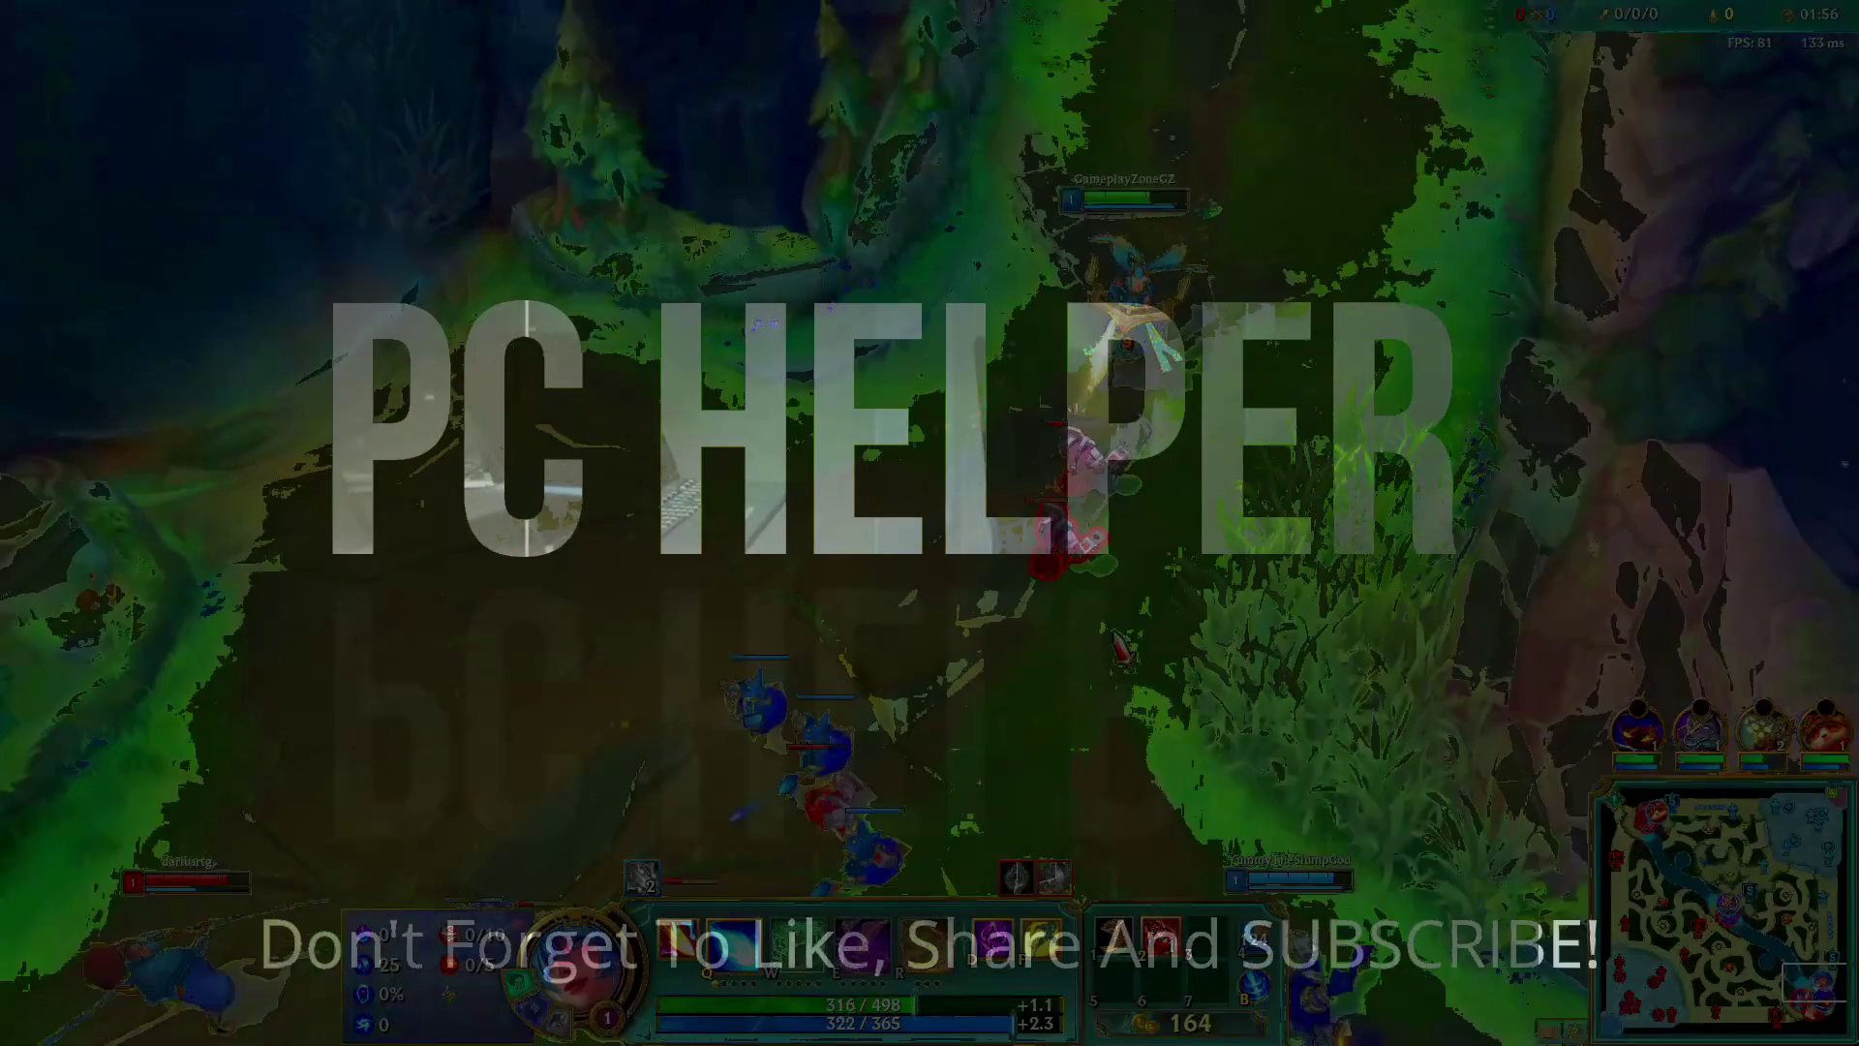
# - Attack the red minion and maneuver the champion along the jungle path toward the enemy
pyautogui.rightClick(1141, 439)
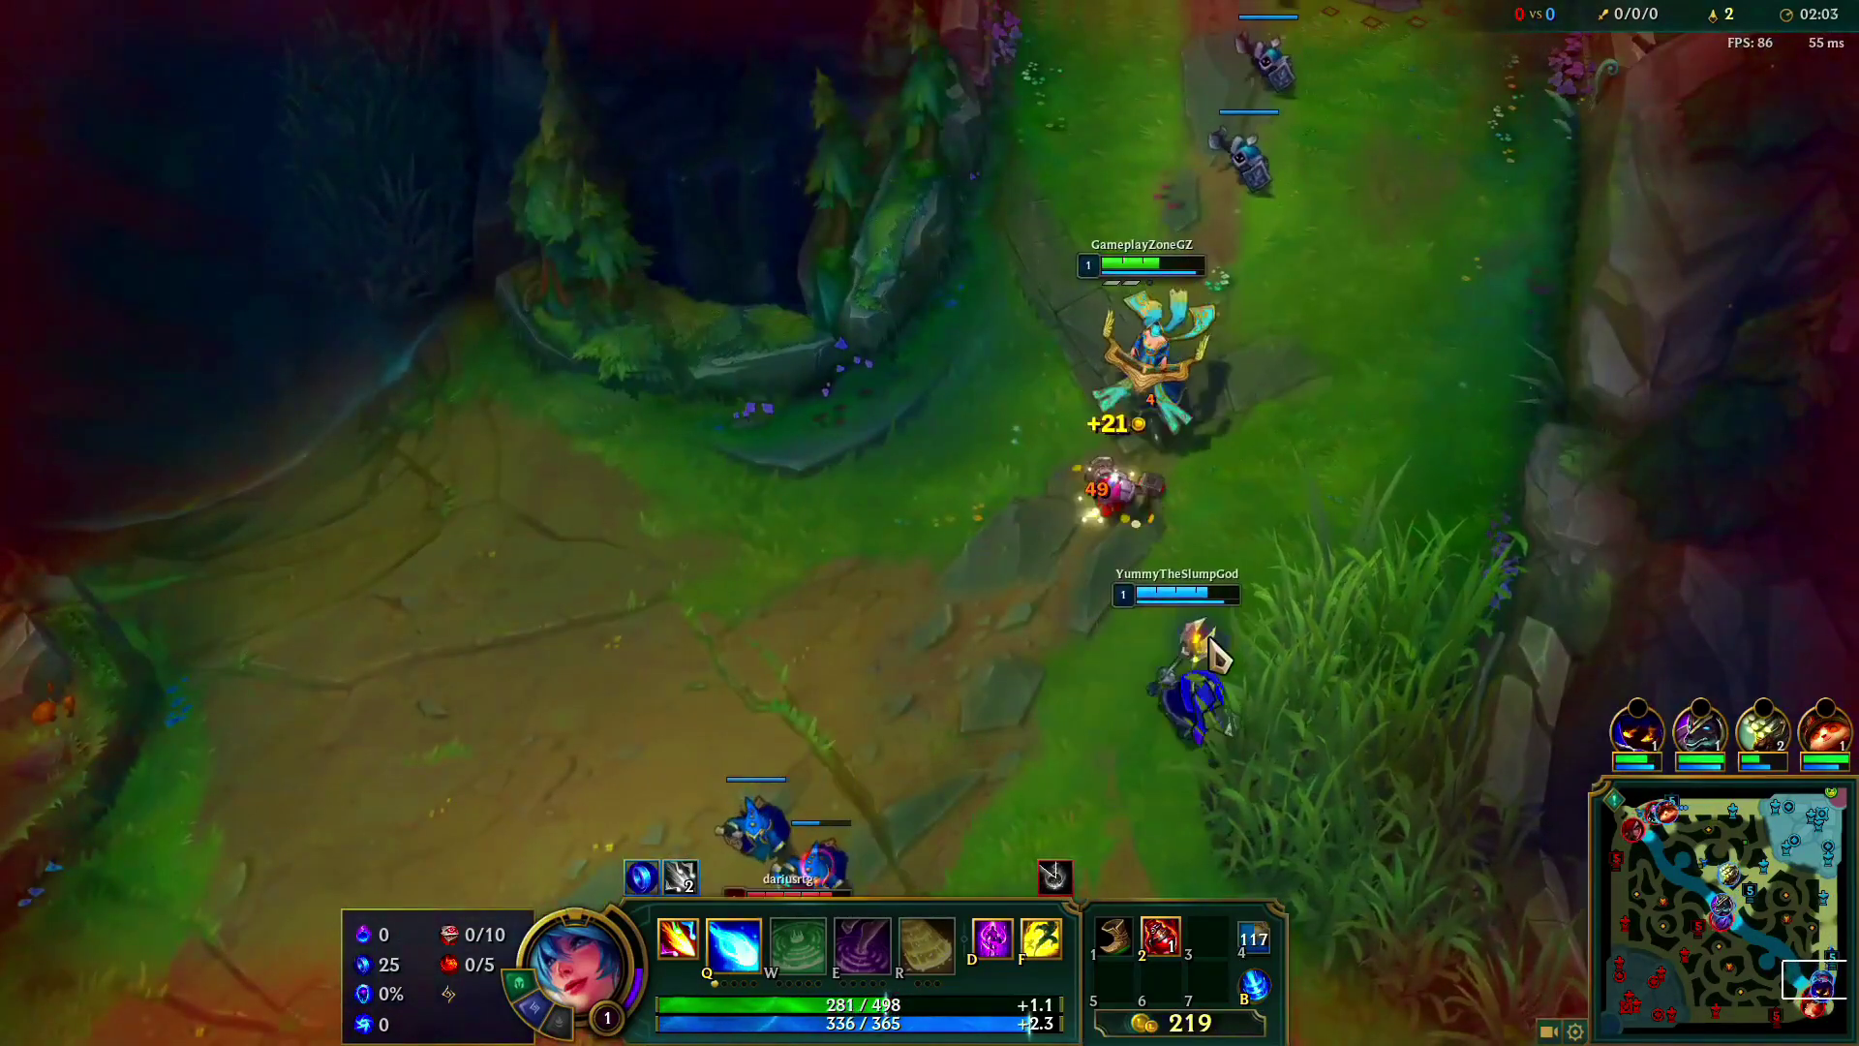
pyautogui.rightClick(1394, 291)
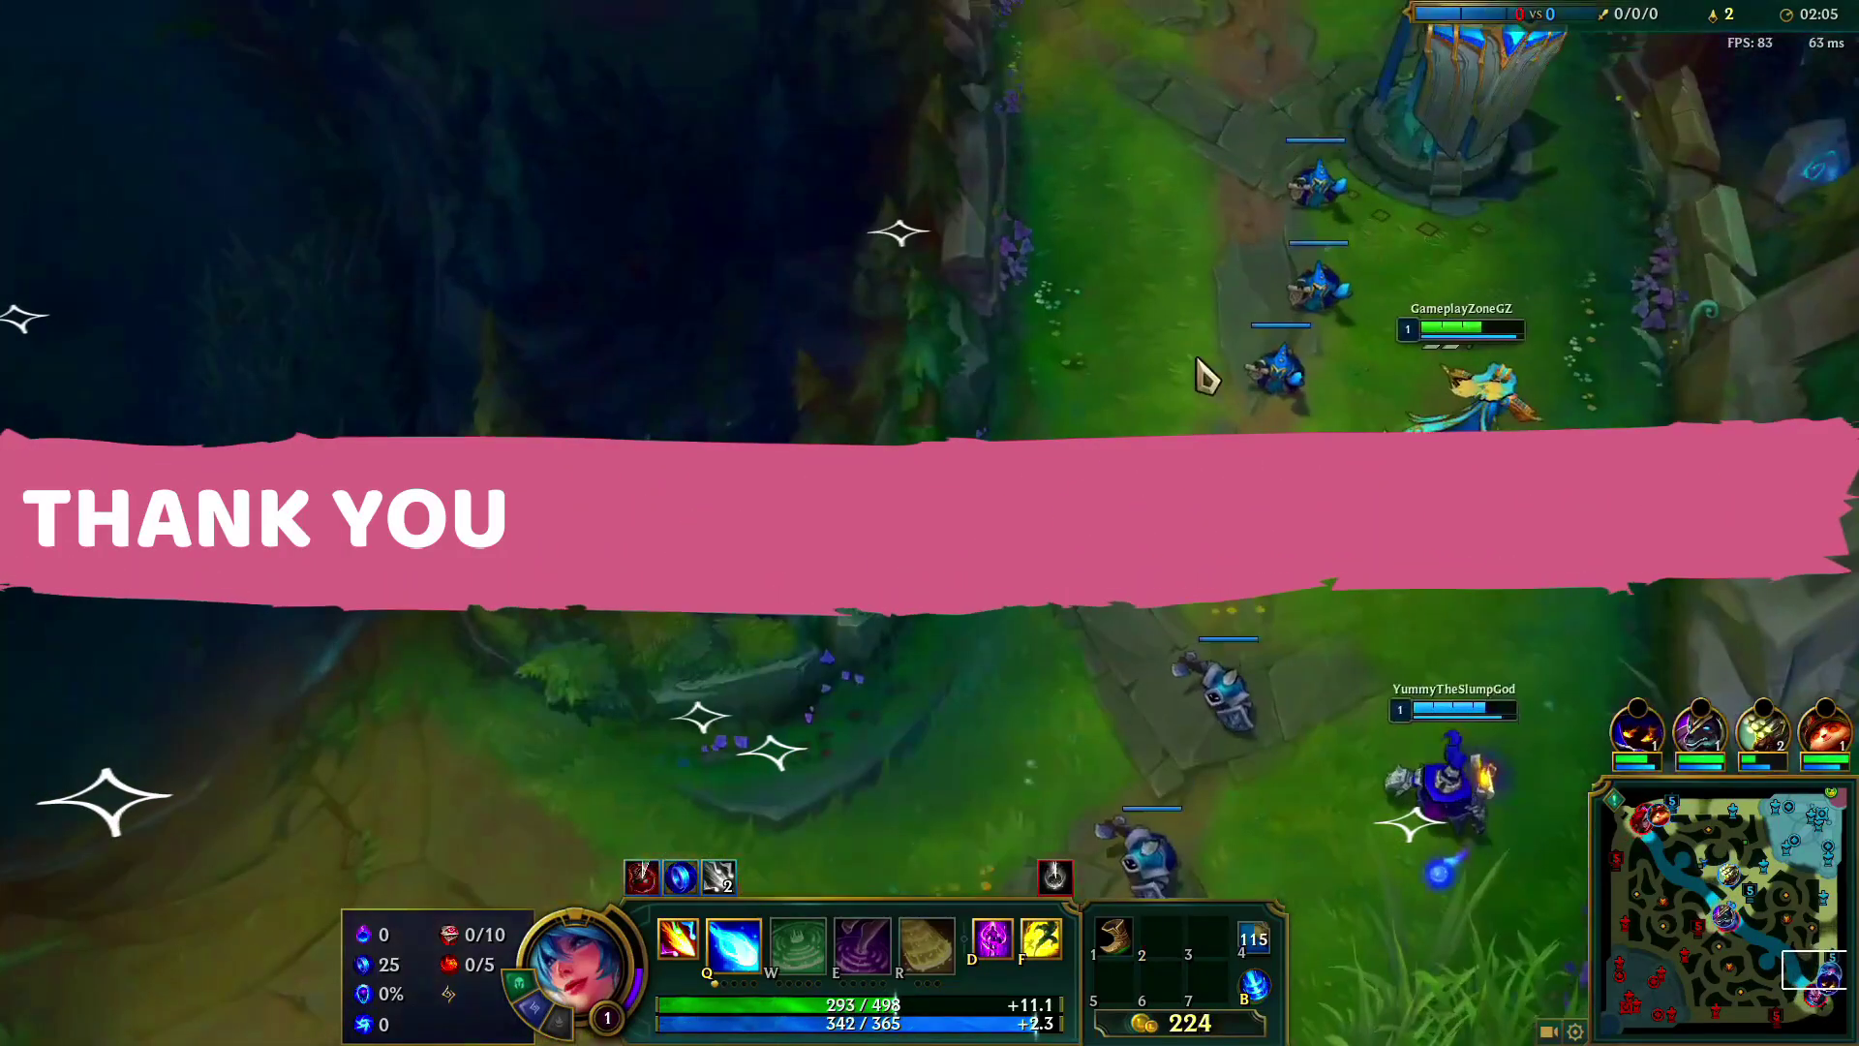
pyautogui.rightClick(997, 643)
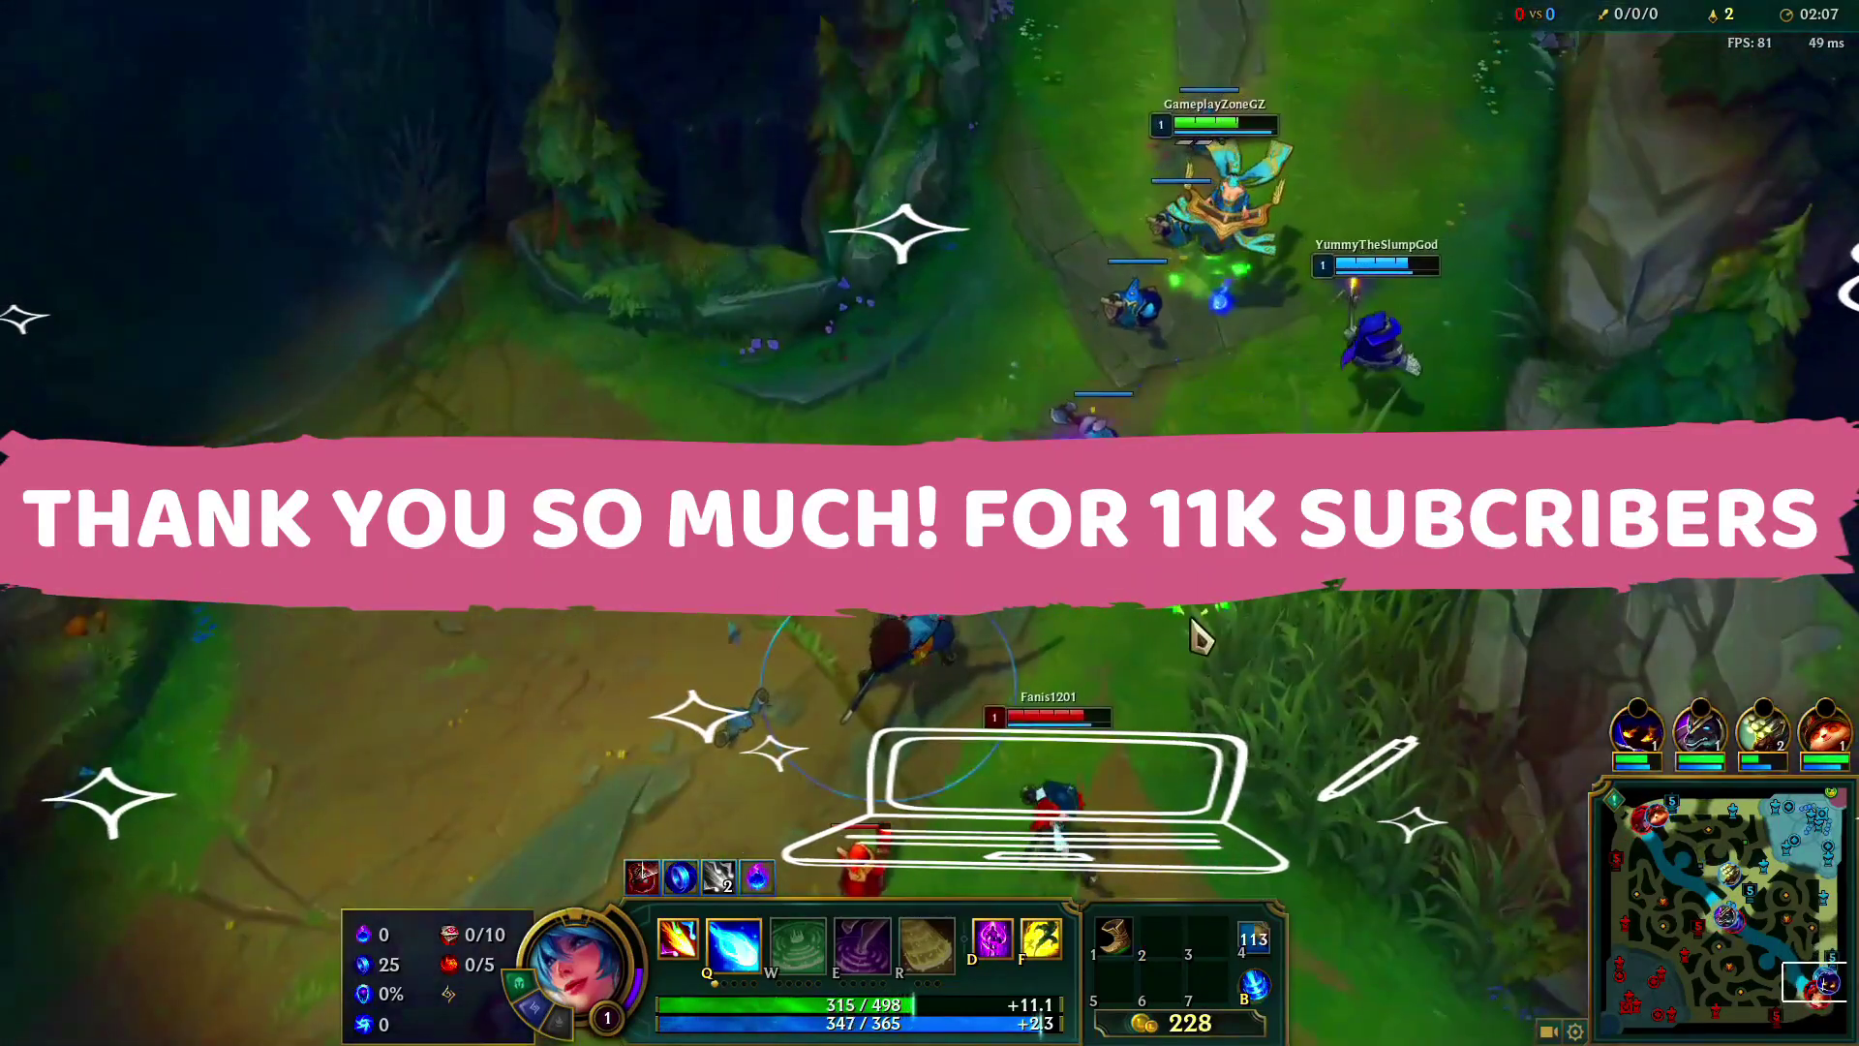
pyautogui.rightClick(1271, 380)
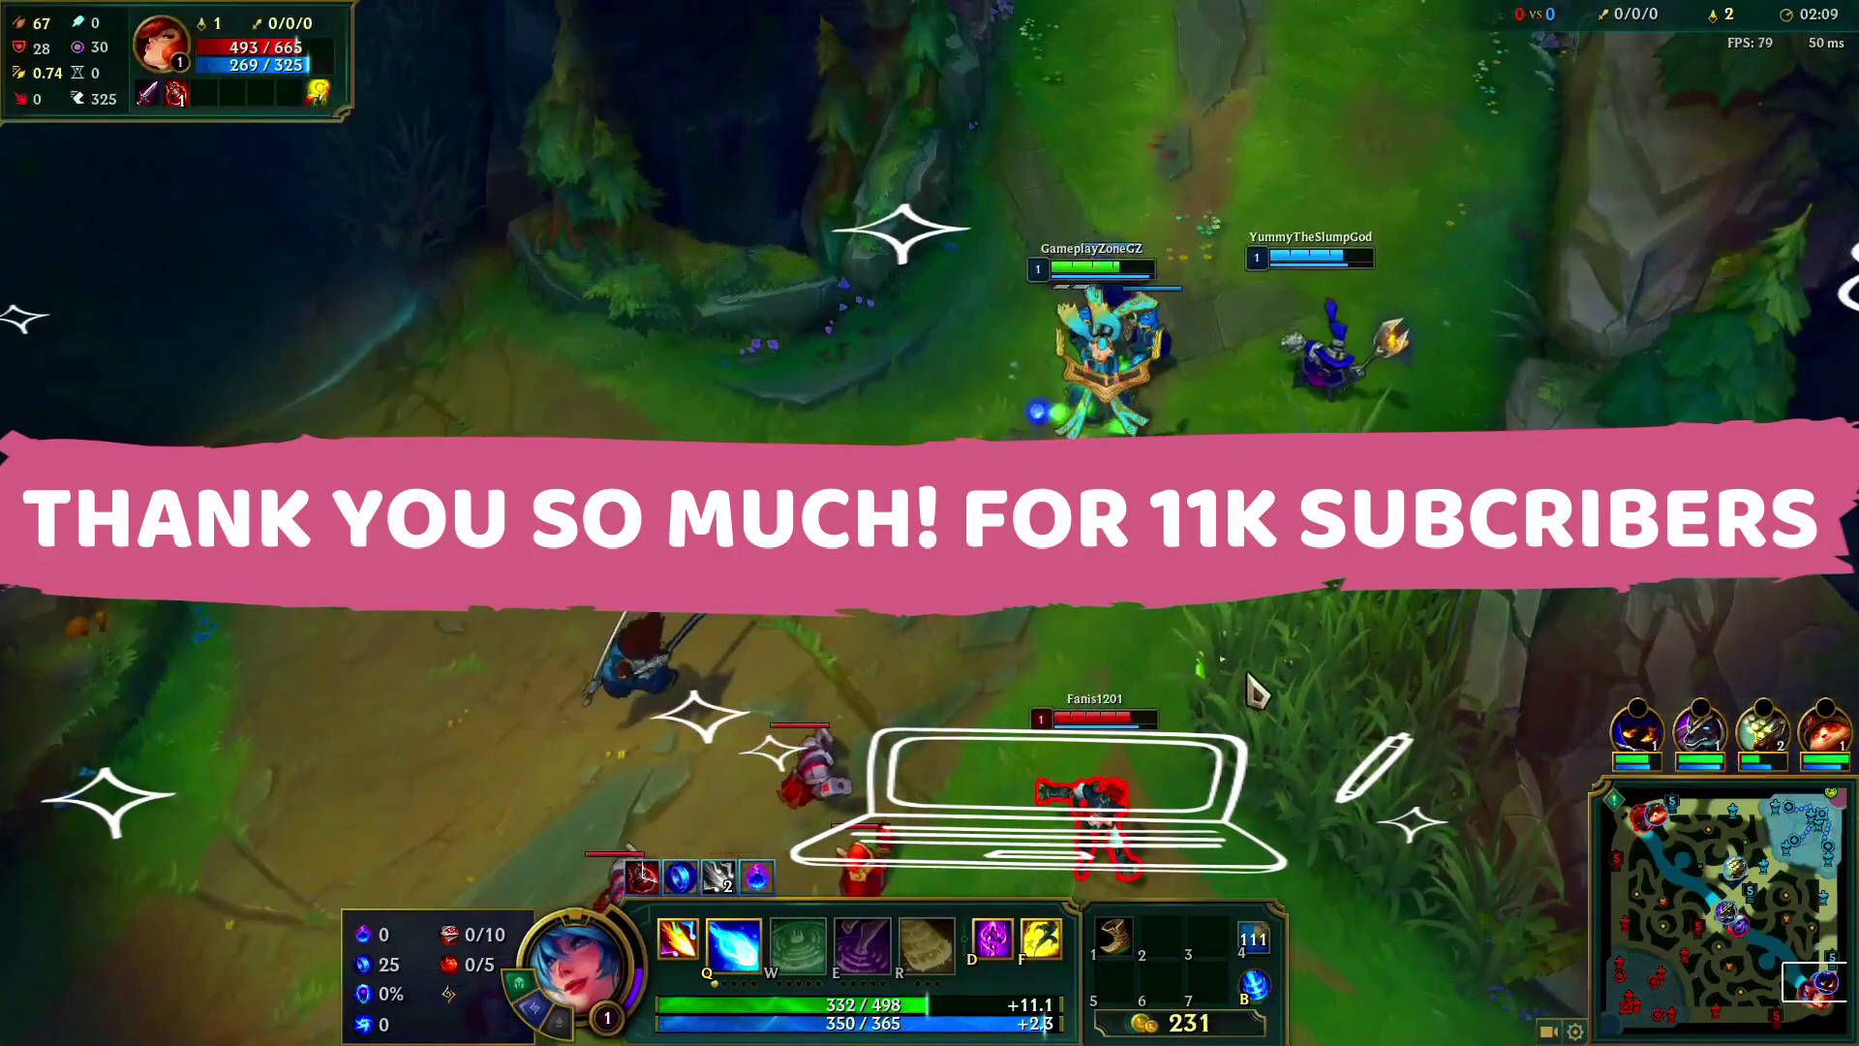
pyautogui.rightClick(1071, 194)
pyautogui.rightClick(1211, 195)
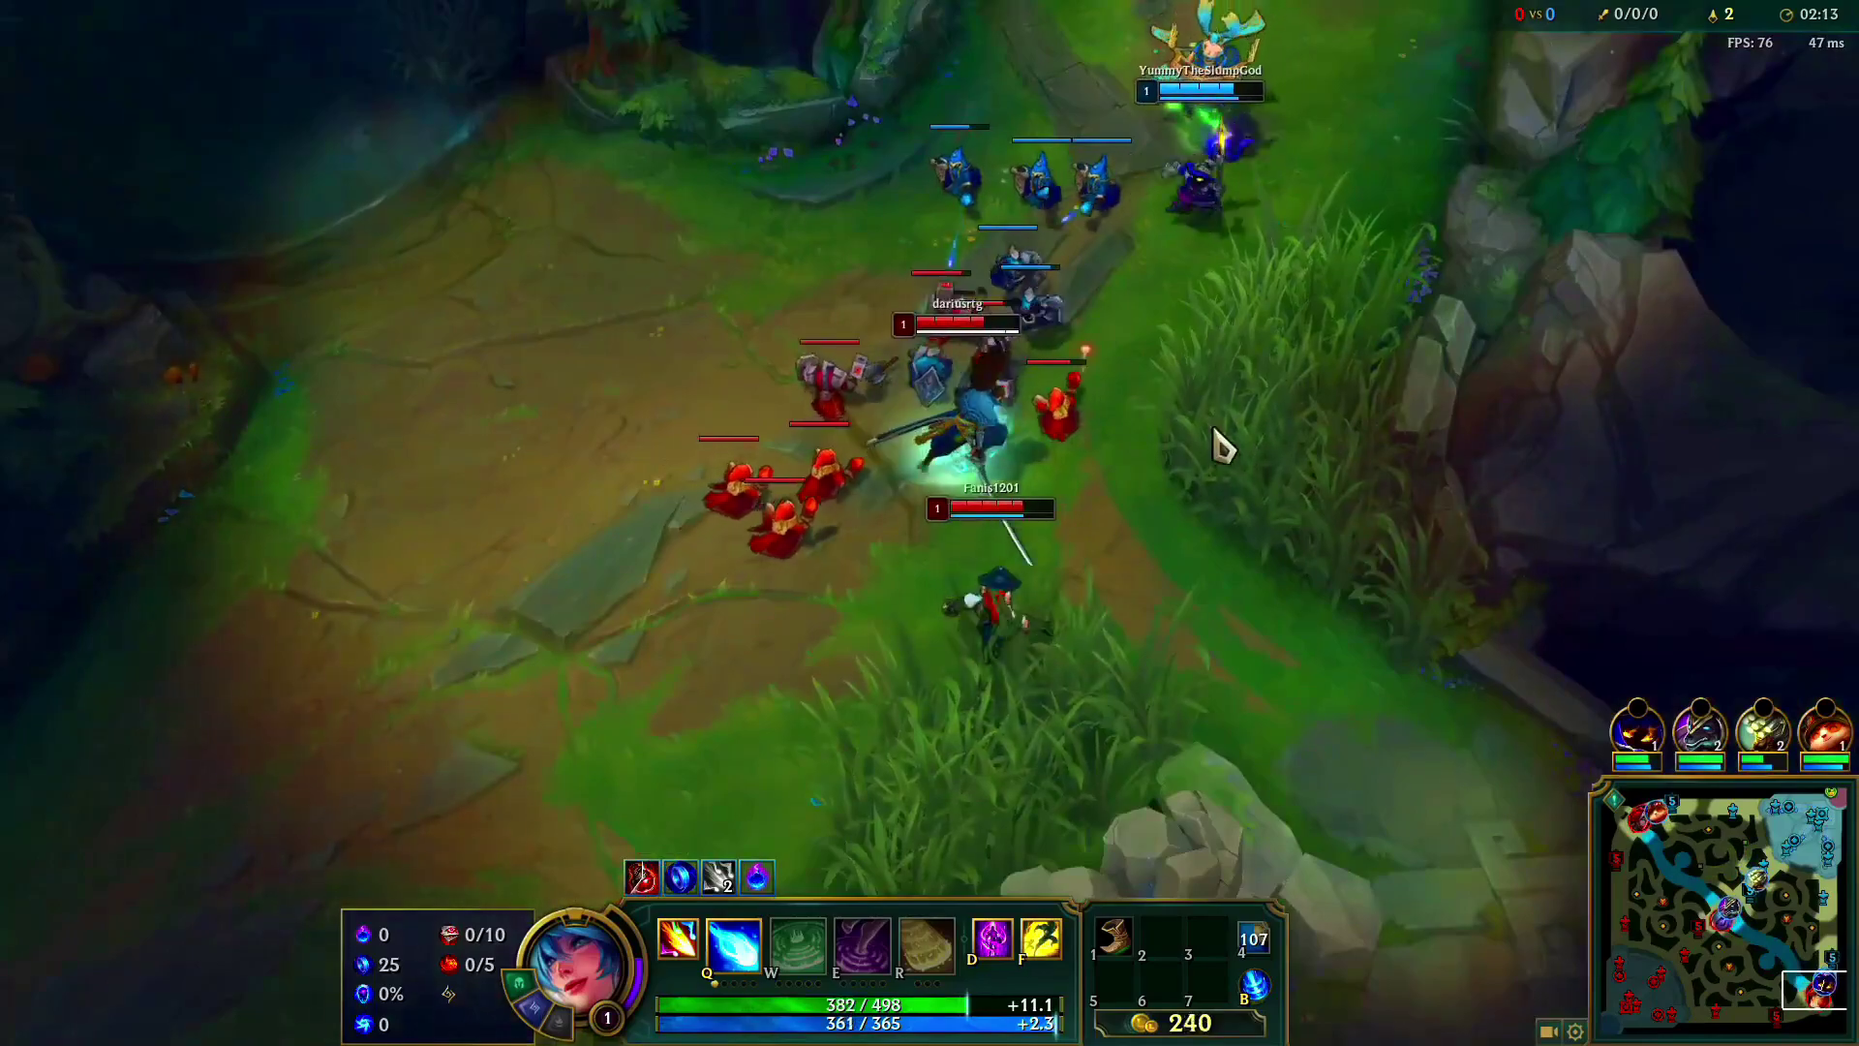
pyautogui.rightClick(1141, 414)
pyautogui.rightClick(1011, 388)
# - Cast Q and Flash at the enemy, then retreat up the path past the minions
pyautogui.press('q')
pyautogui.press('f')
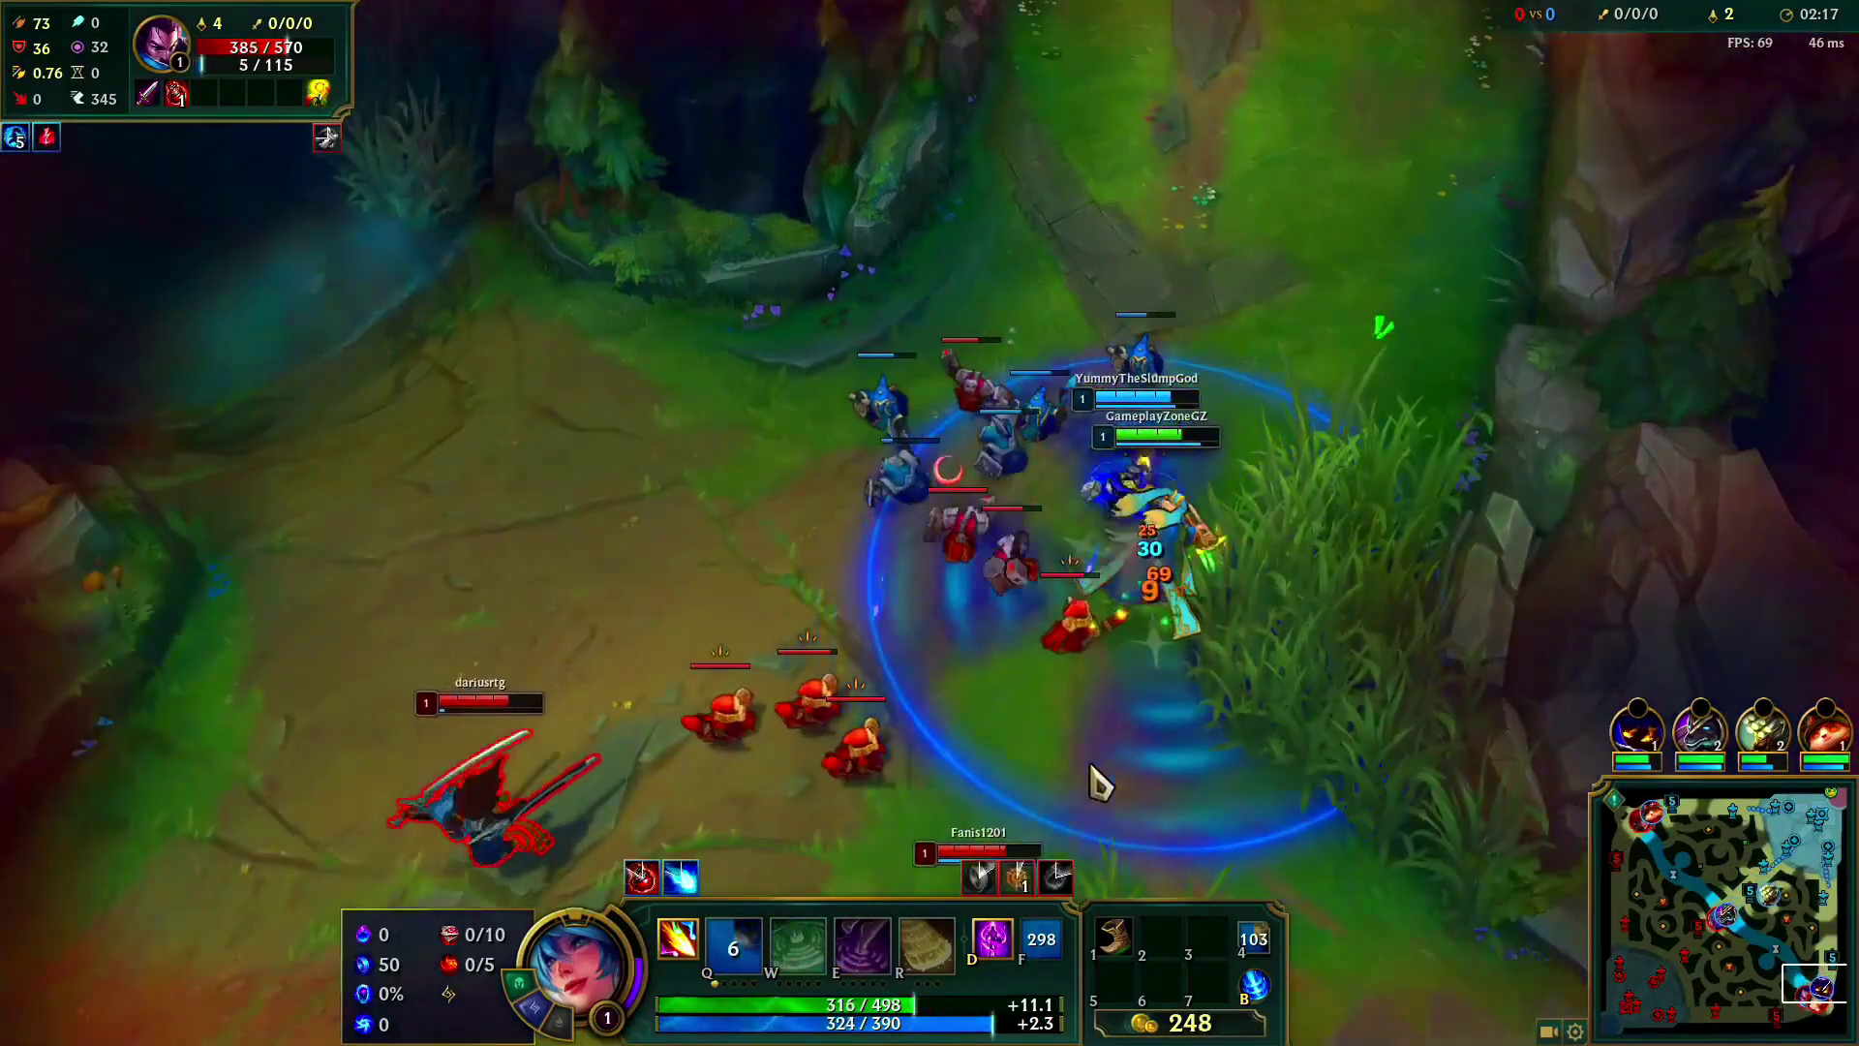
pyautogui.rightClick(1457, 404)
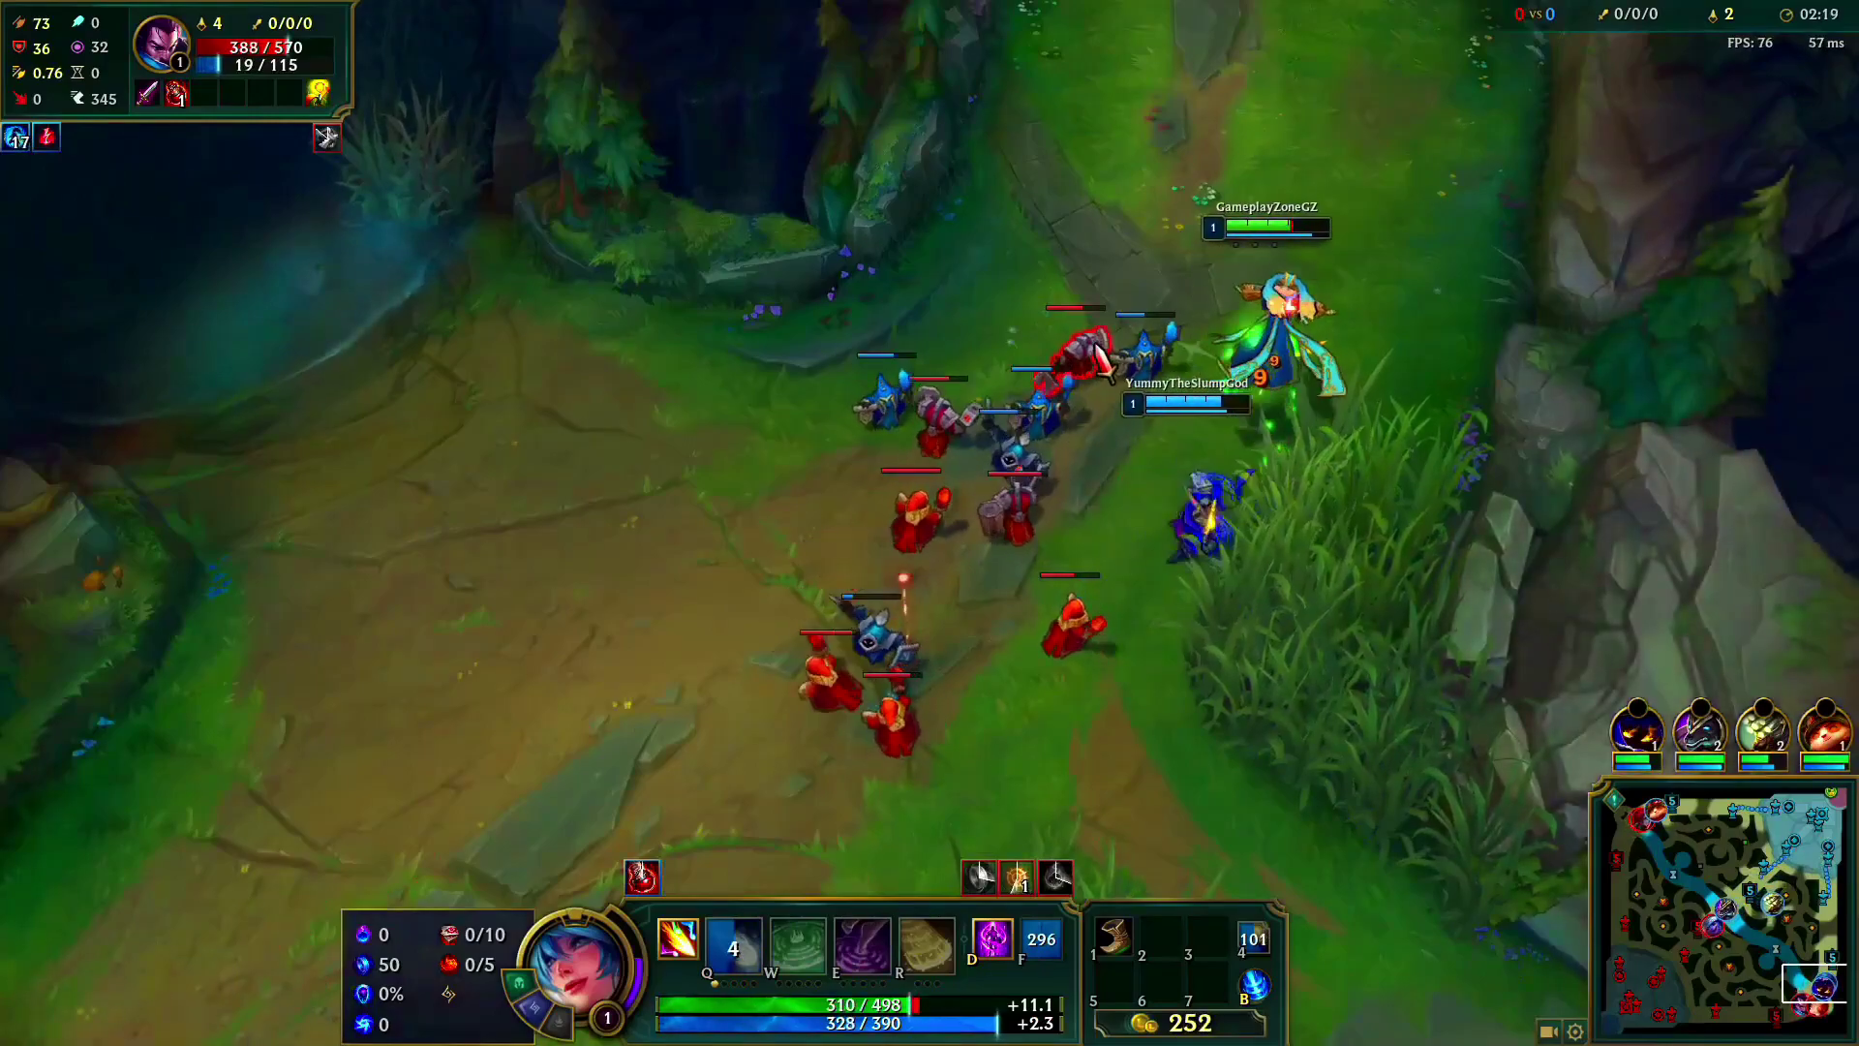
pyautogui.rightClick(1137, 334)
pyautogui.rightClick(1097, 573)
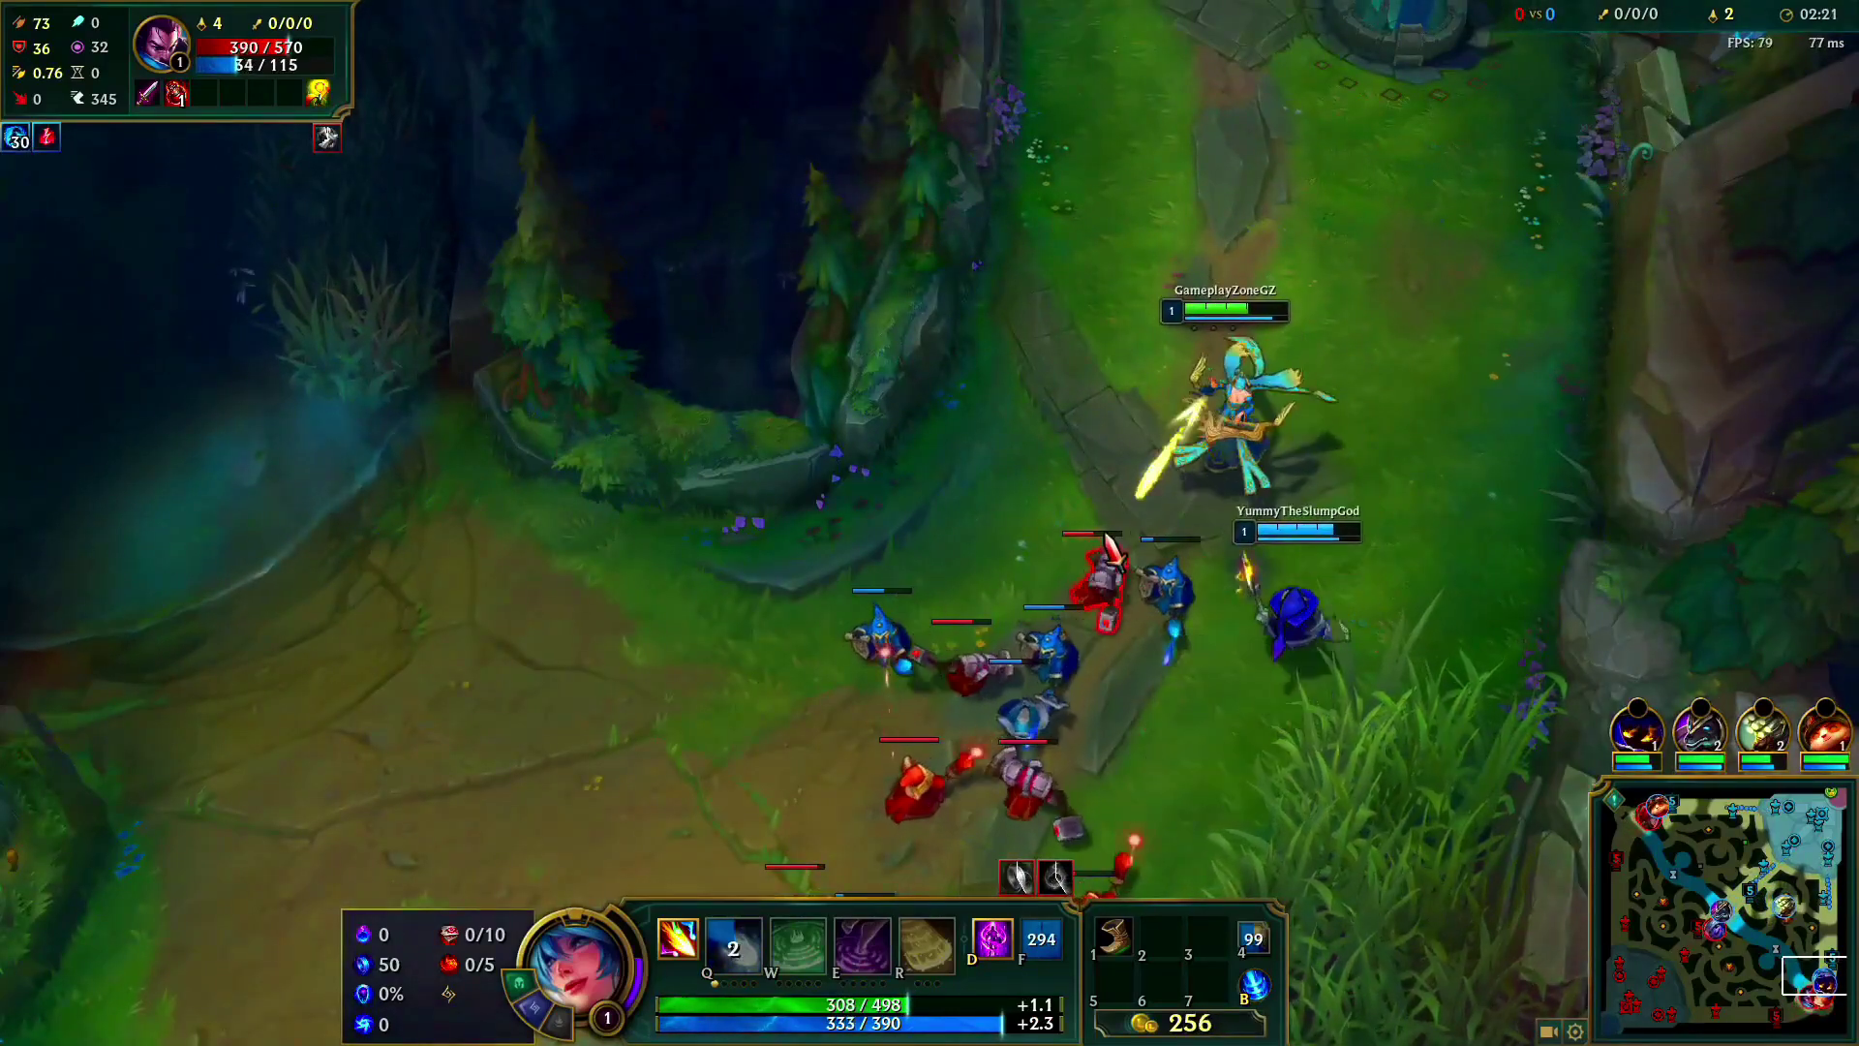
pyautogui.rightClick(938, 415)
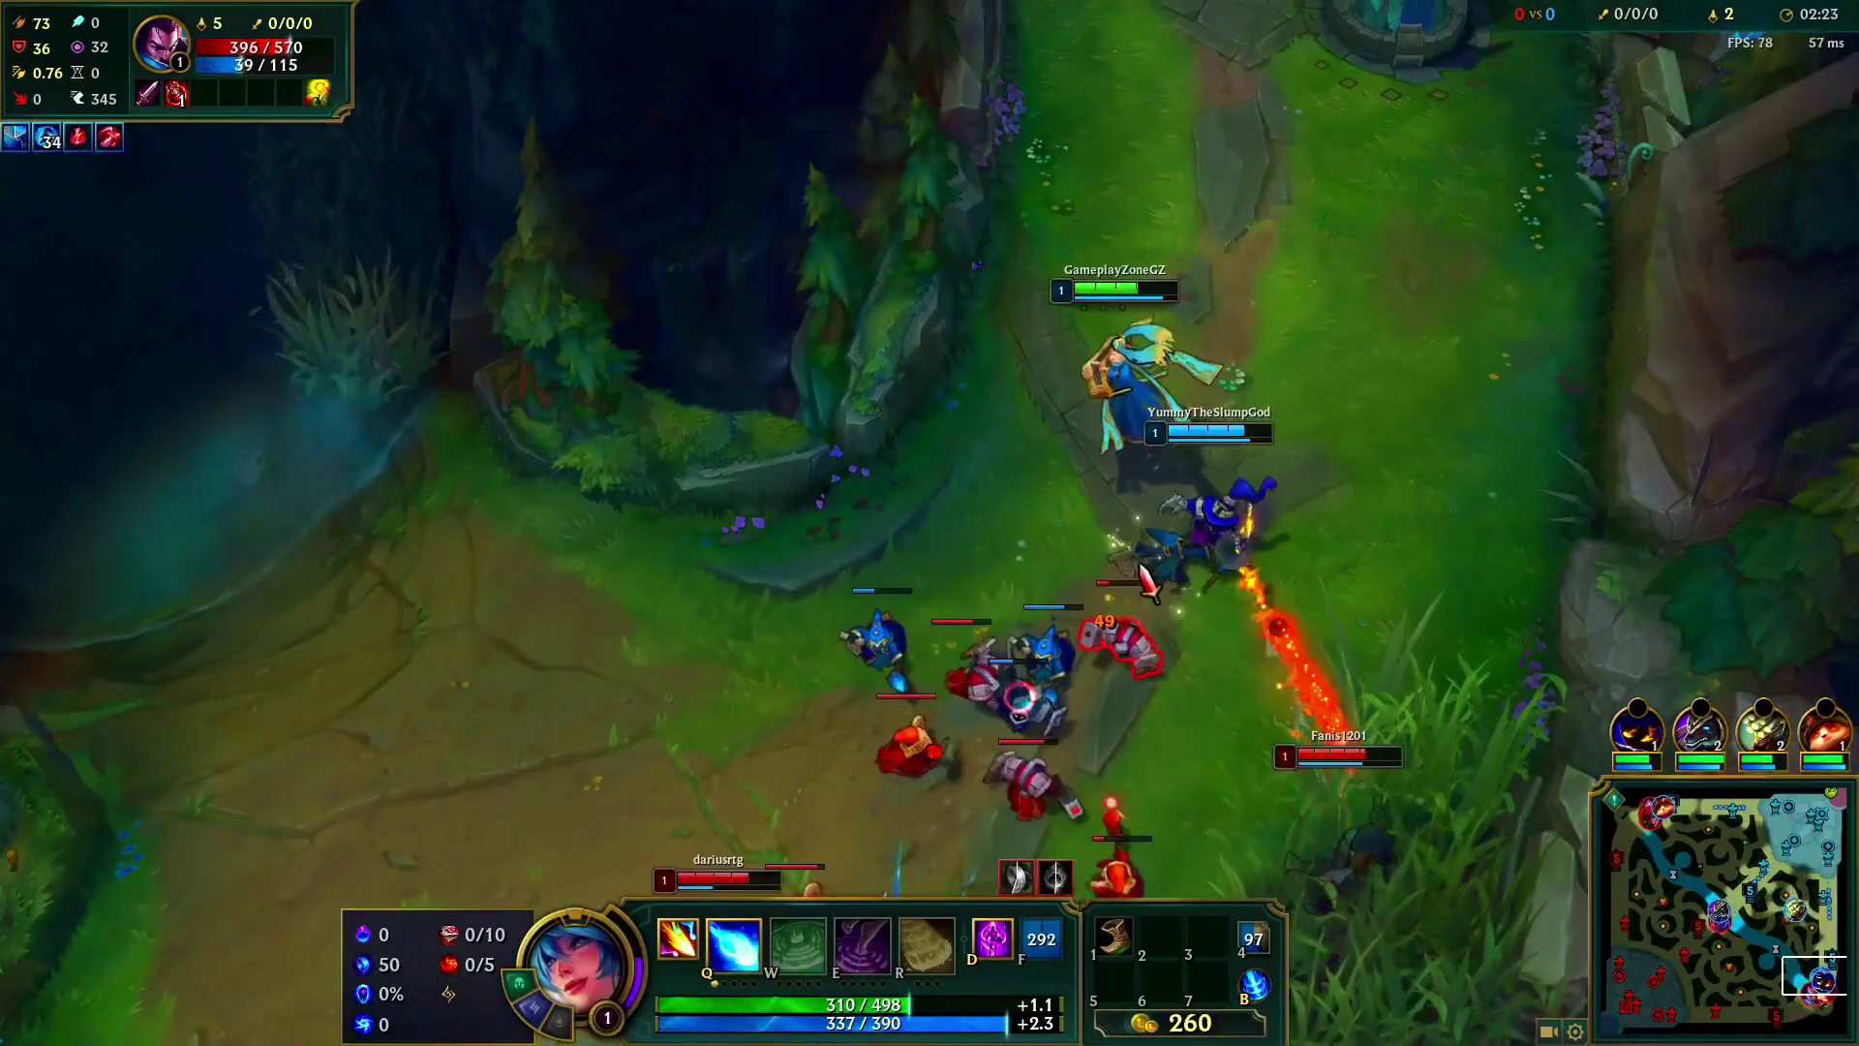
pyautogui.rightClick(1211, 745)
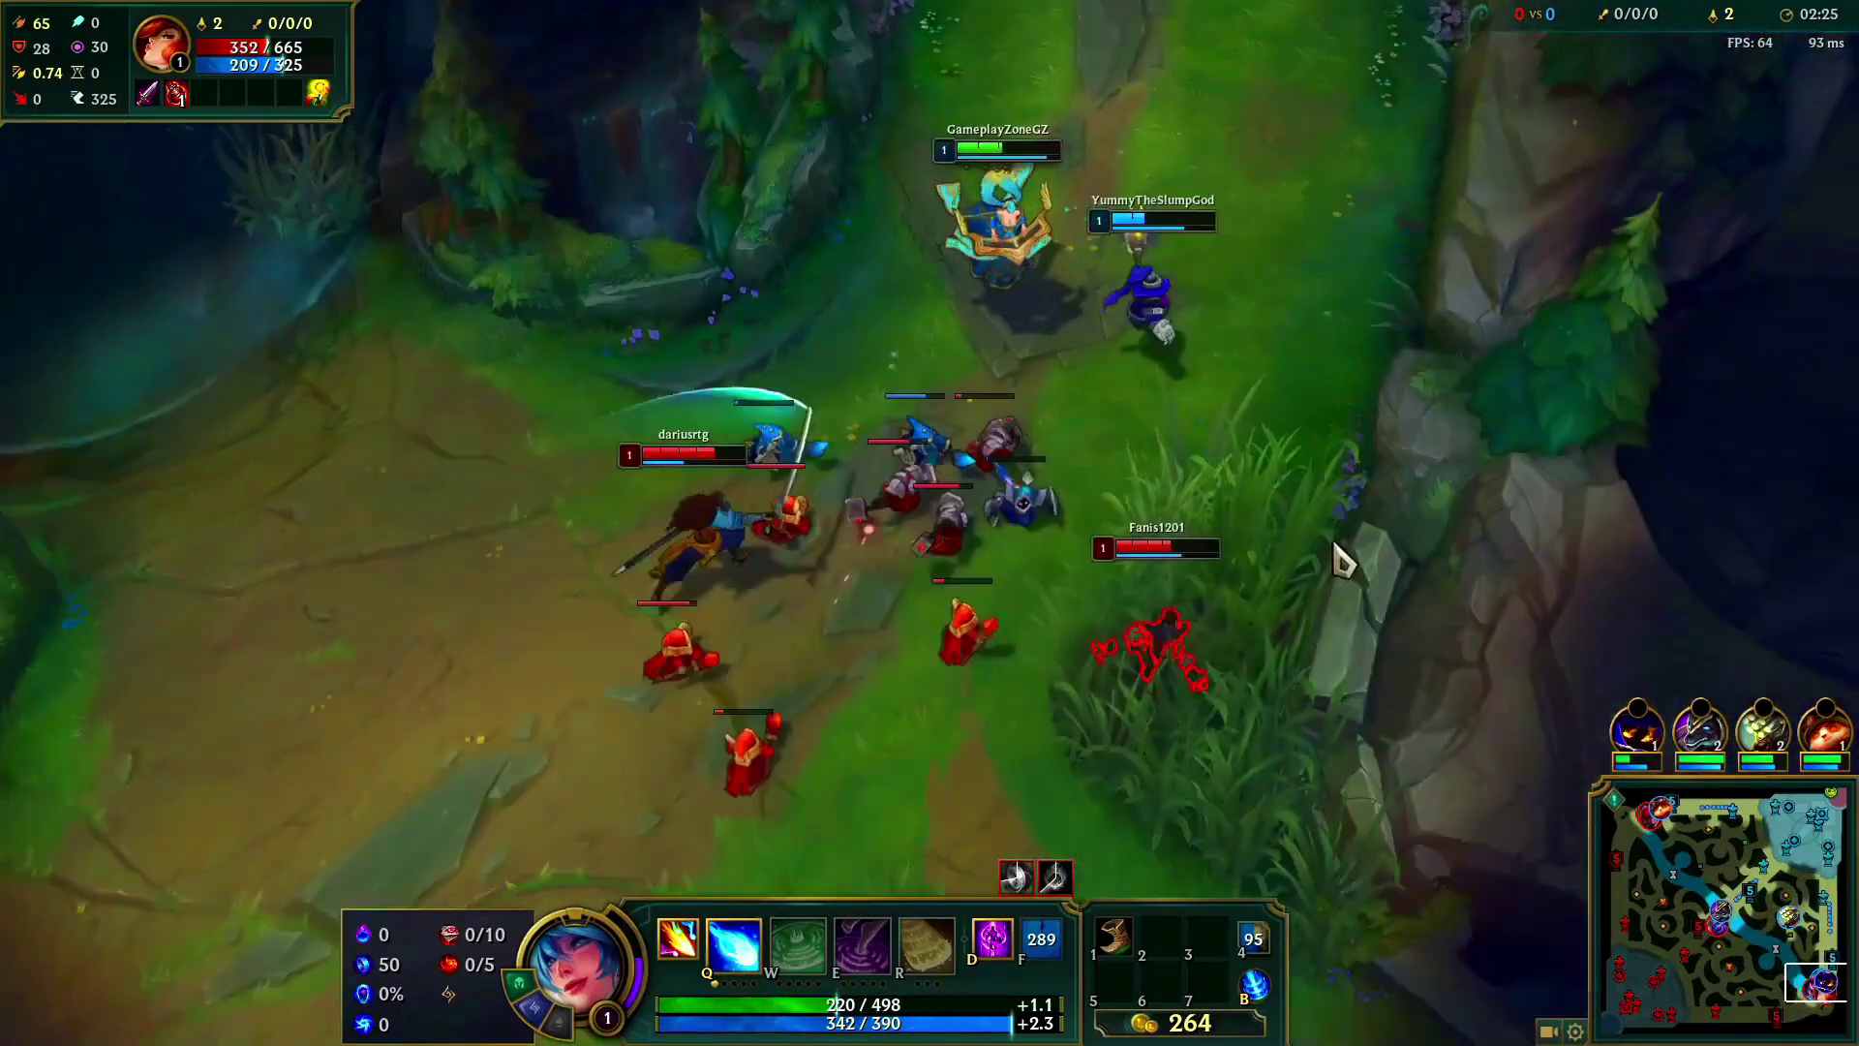
pyautogui.rightClick(1030, 187)
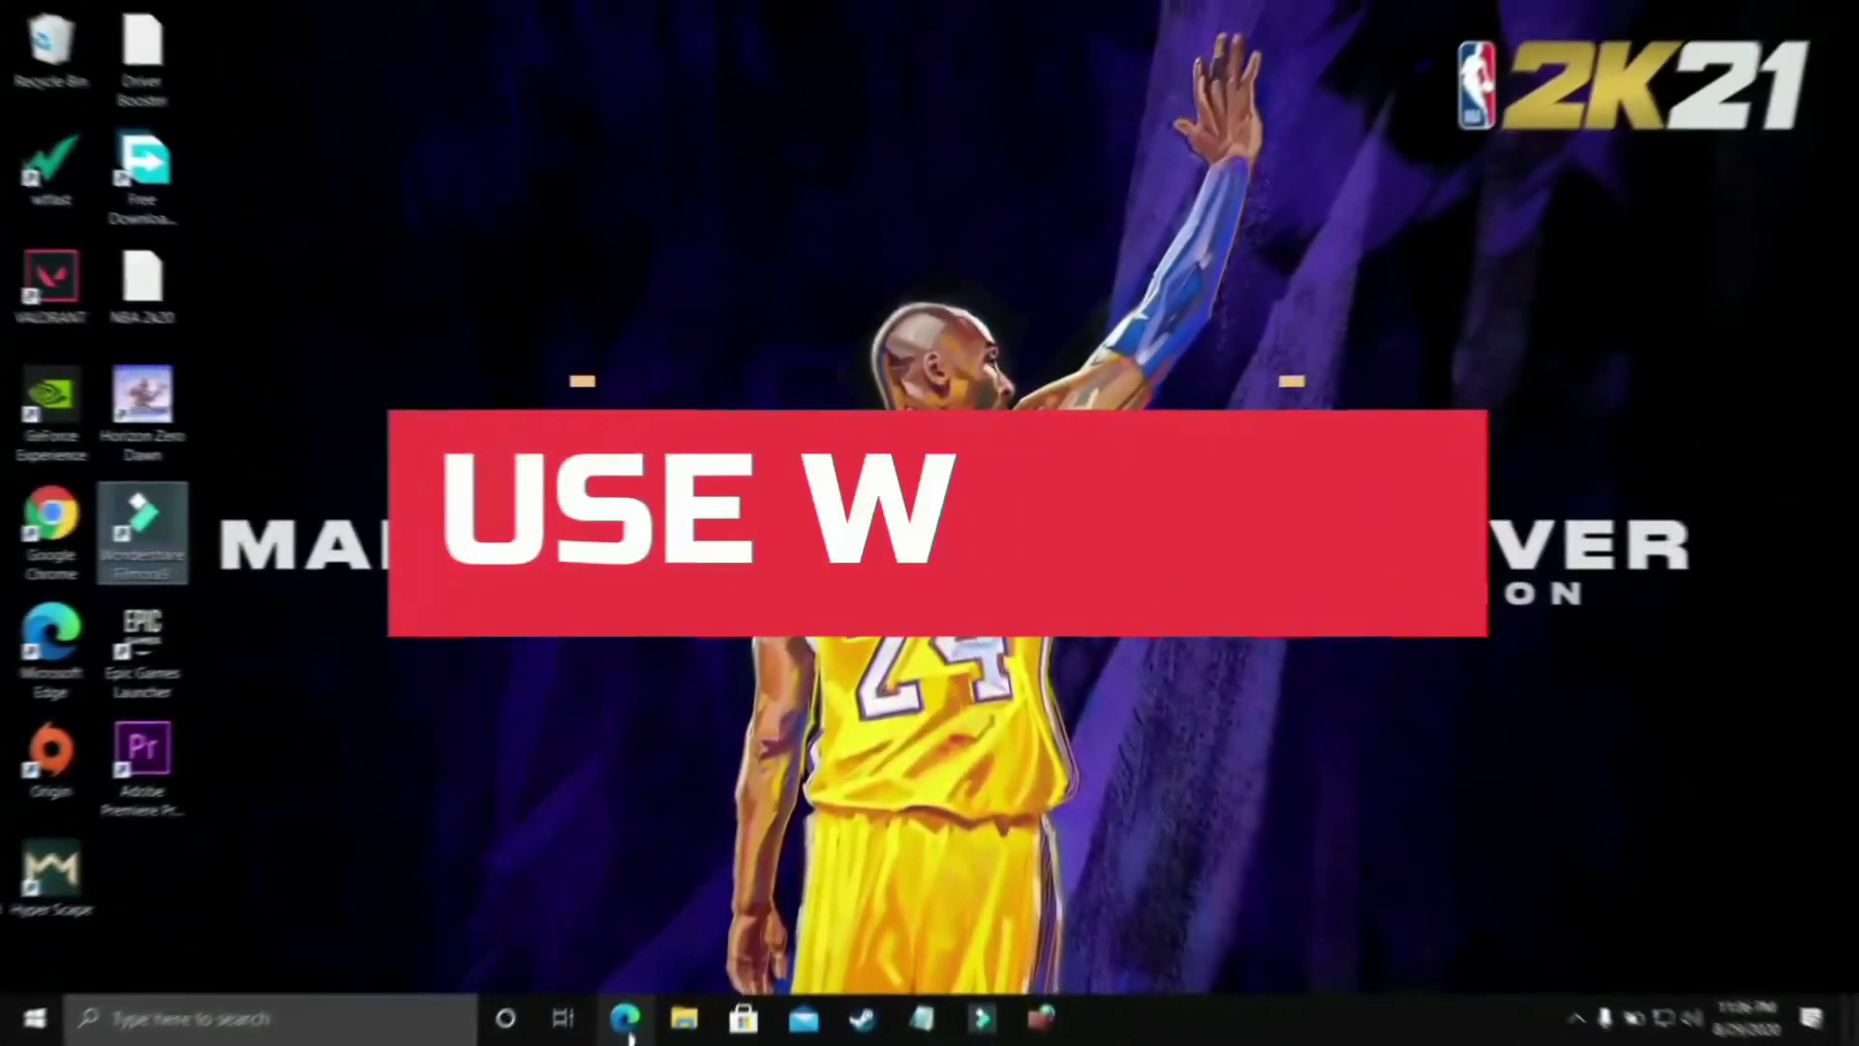
# - Bring Edge back up and scroll down through the WTFast homepage
pyautogui.click(626, 1038)
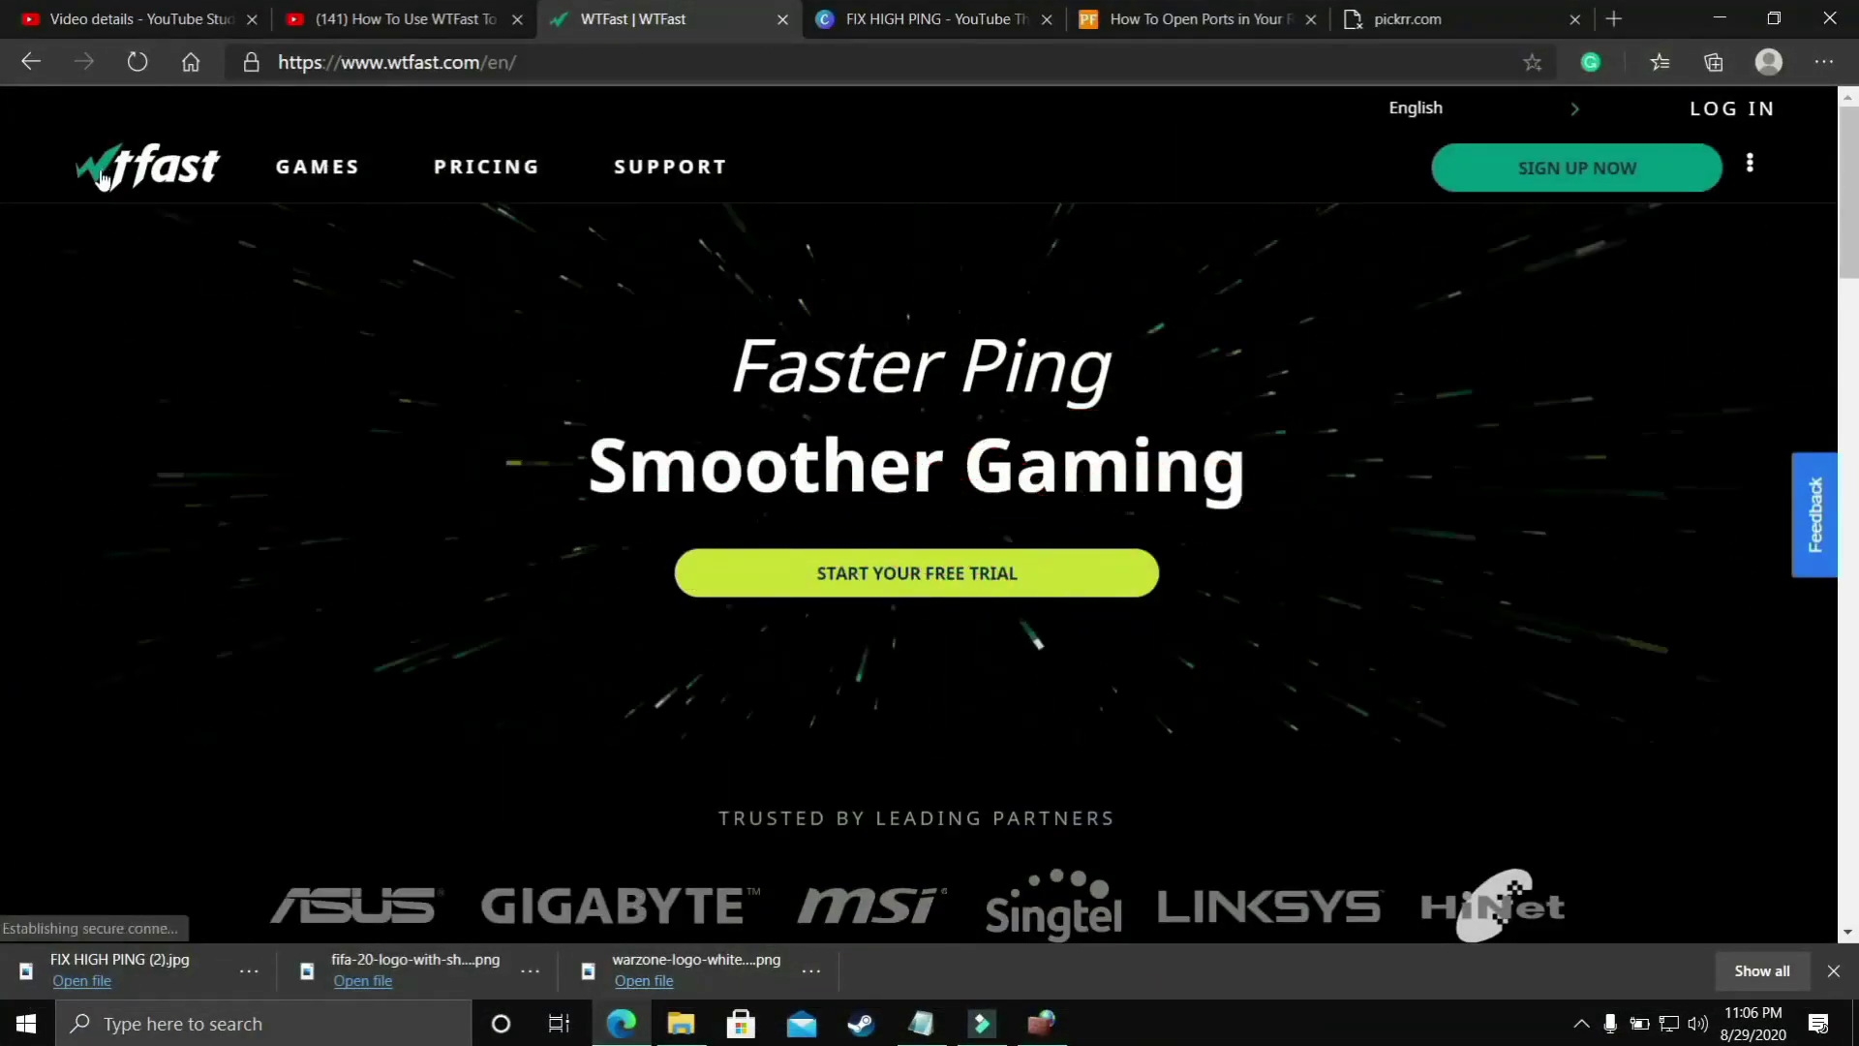
pyautogui.scroll(-6, 378, 301)
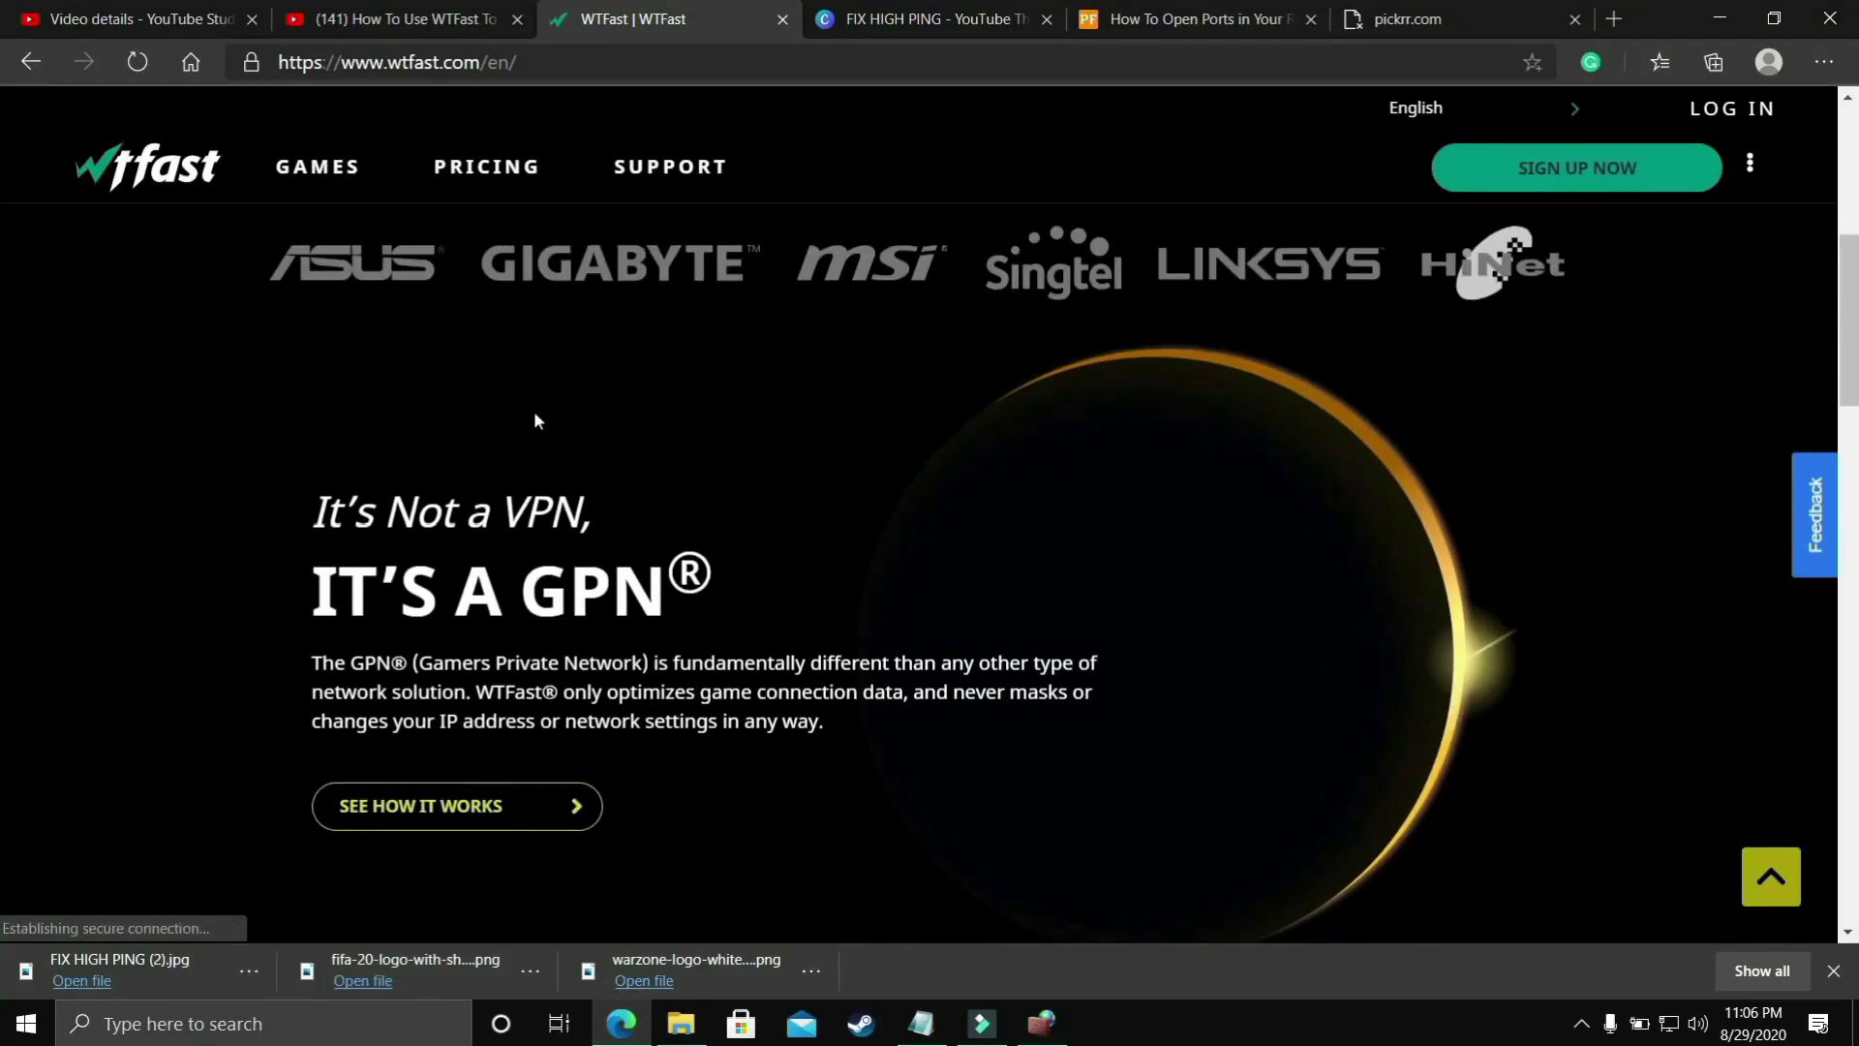
pyautogui.scroll(-6, 781, 488)
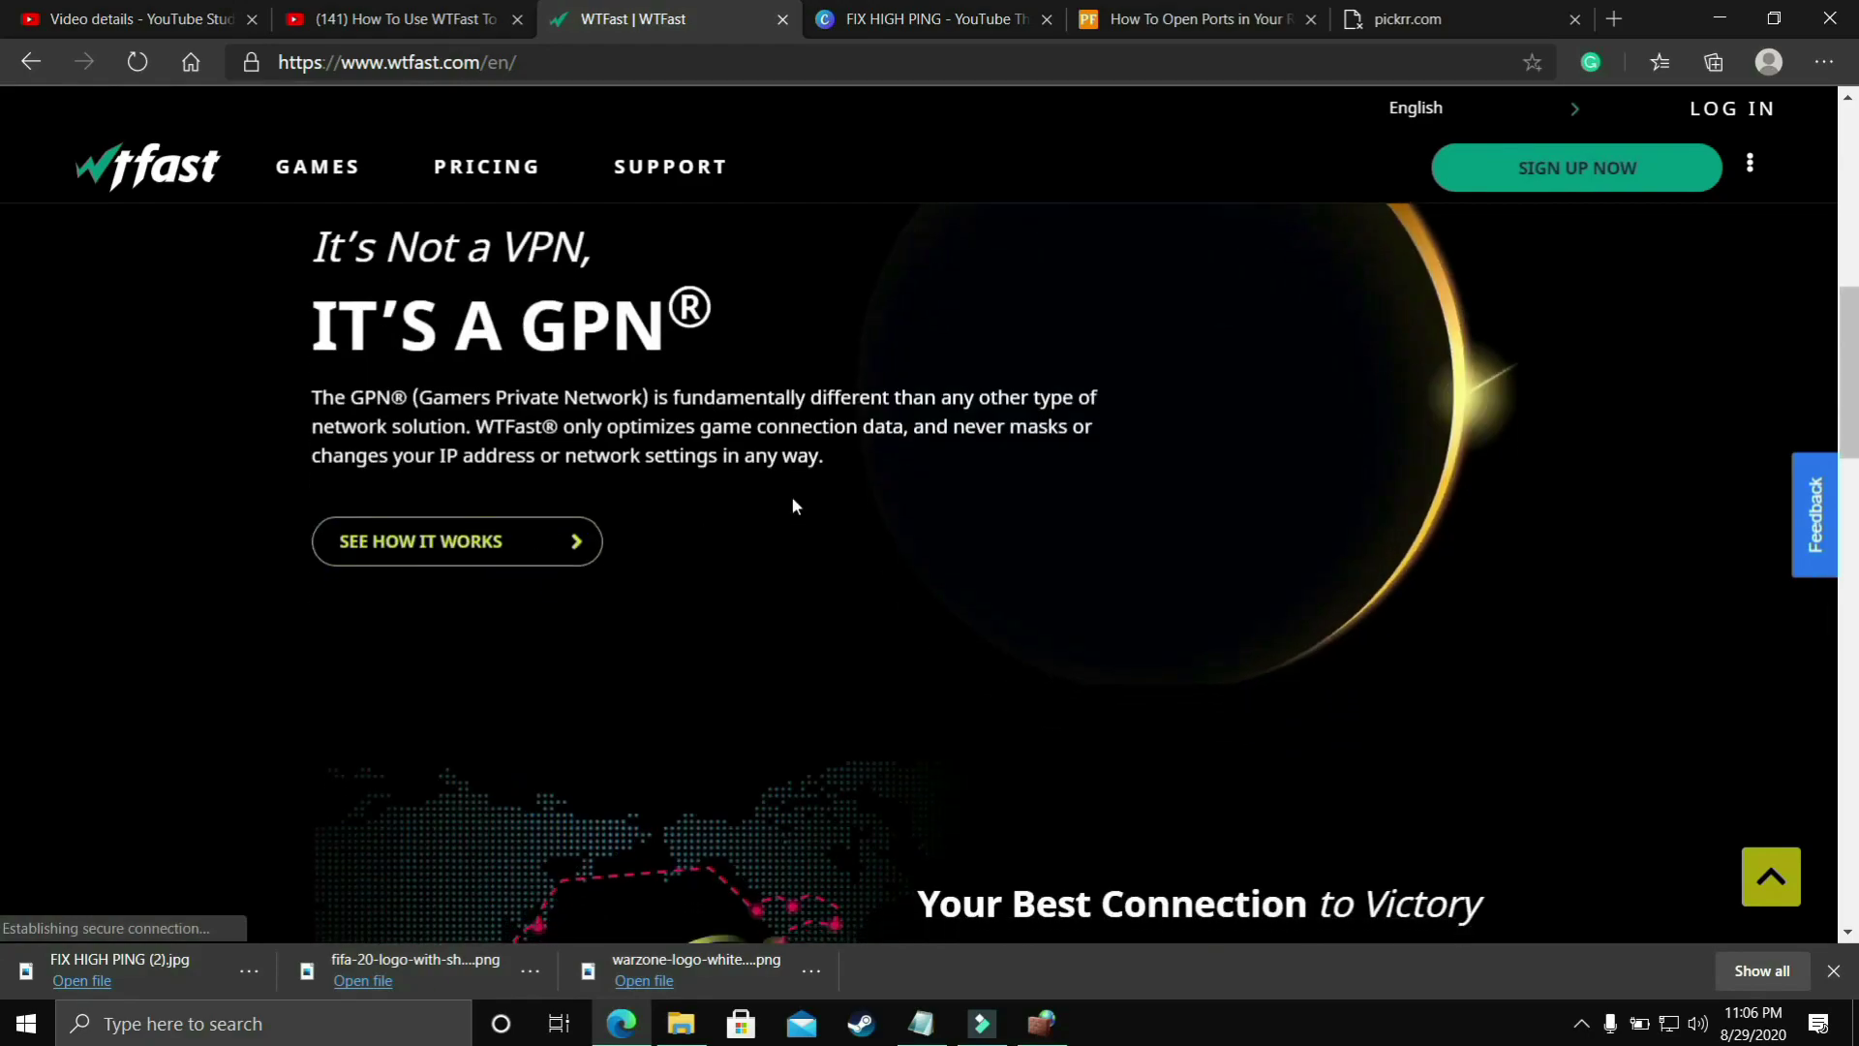
pyautogui.scroll(-5, 792, 497)
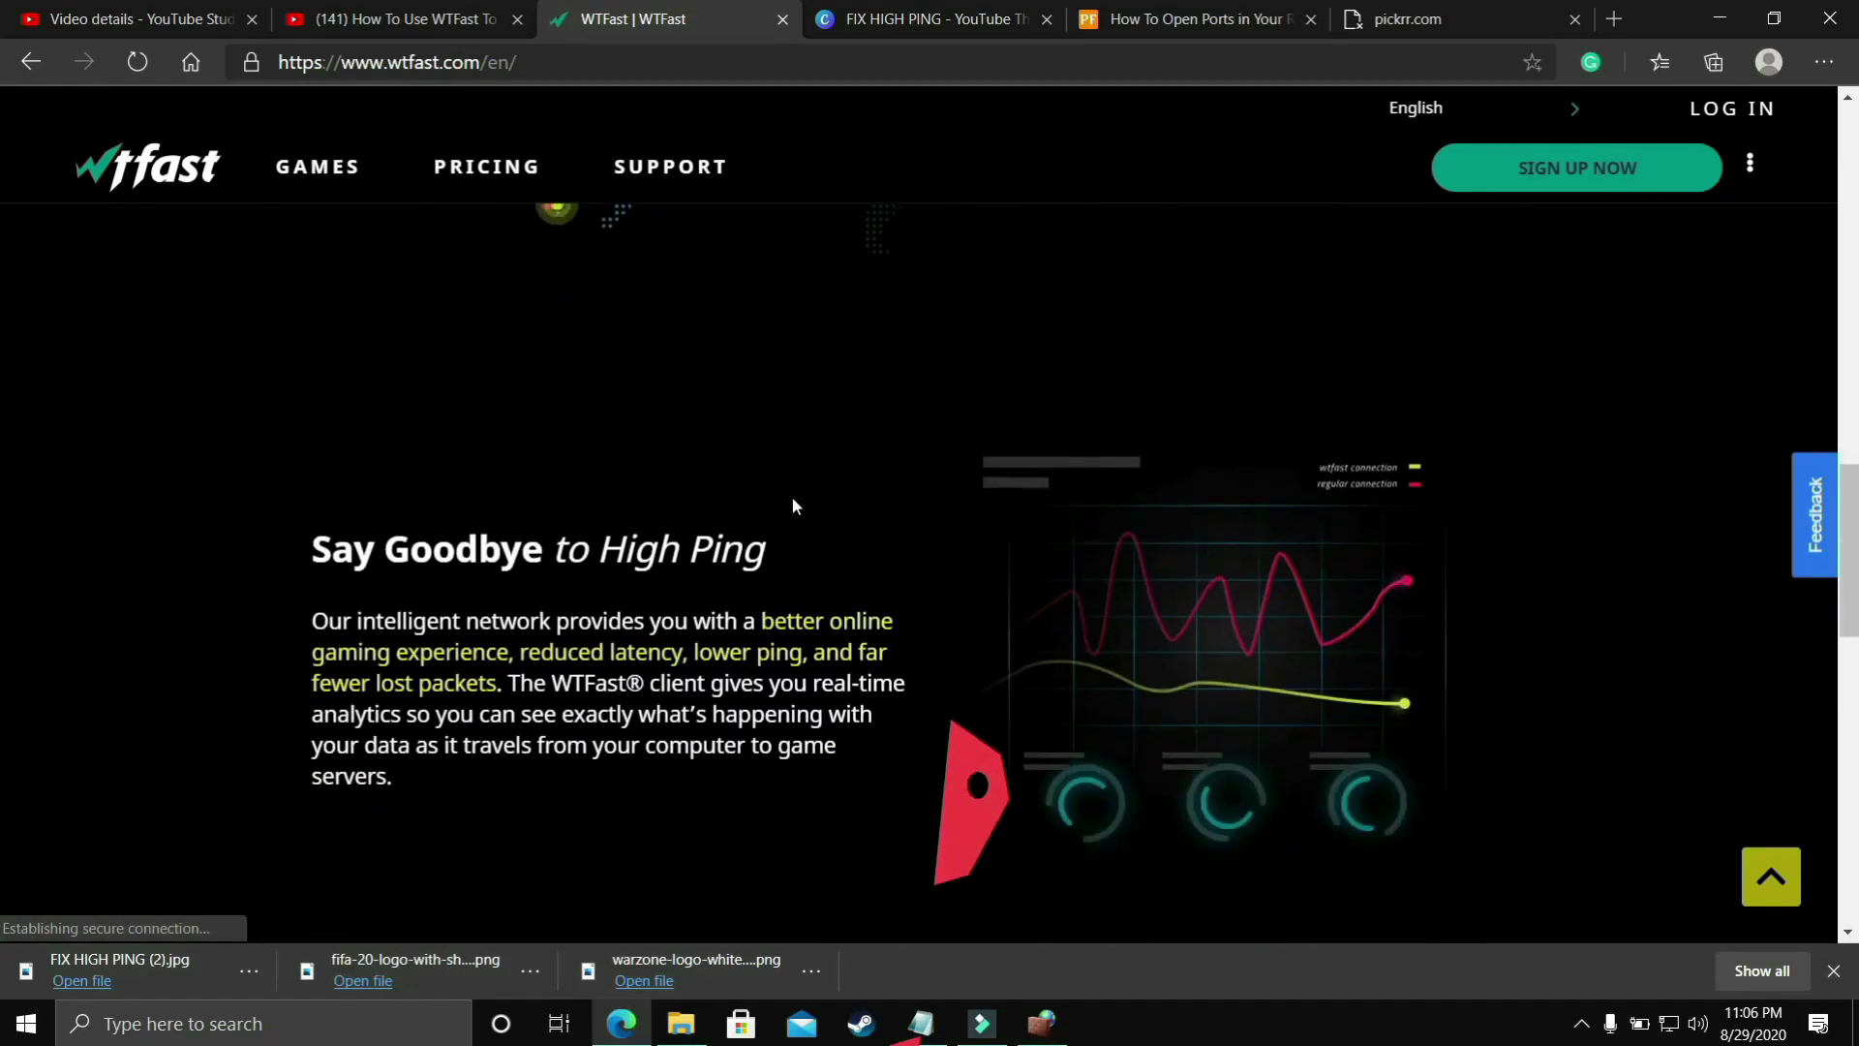
pyautogui.scroll(-5, 792, 497)
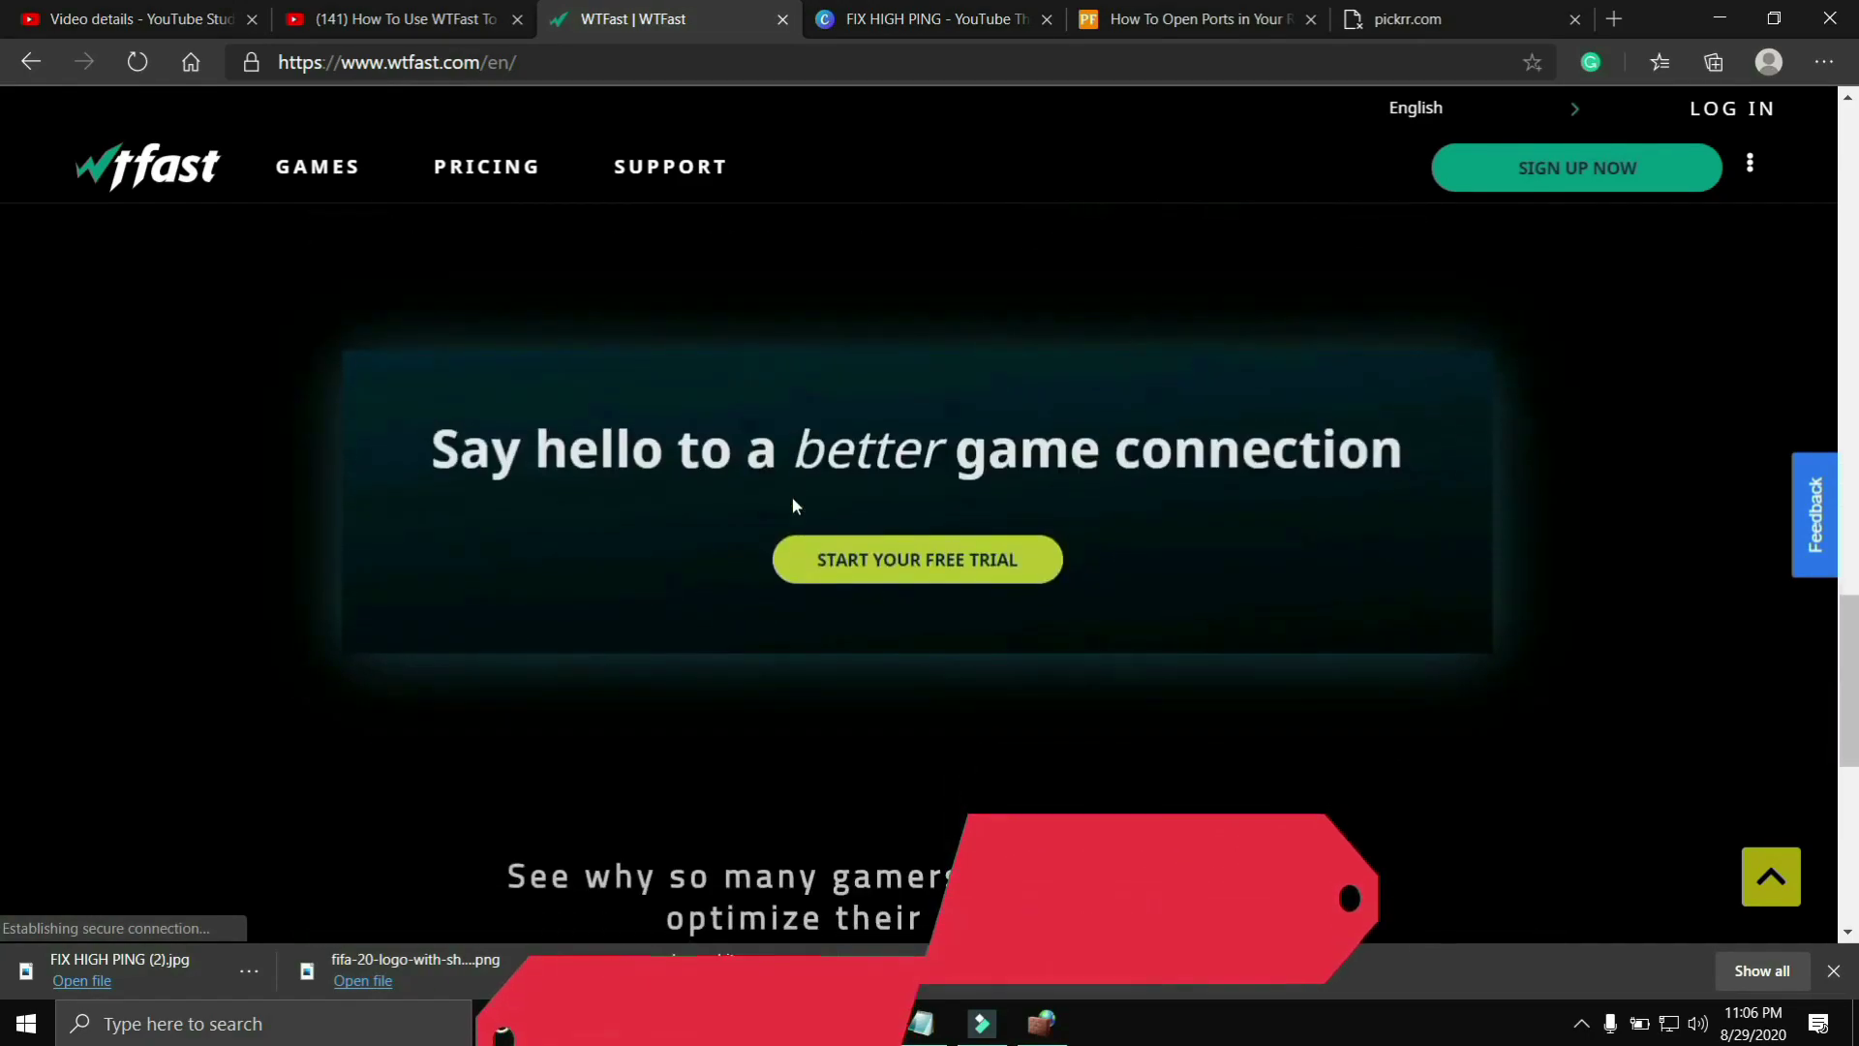
pyautogui.scroll(-5, 792, 497)
# - Skip the WTFast YouTube tutorial ahead and zoom the page in slightly
pyautogui.click(334, 14)
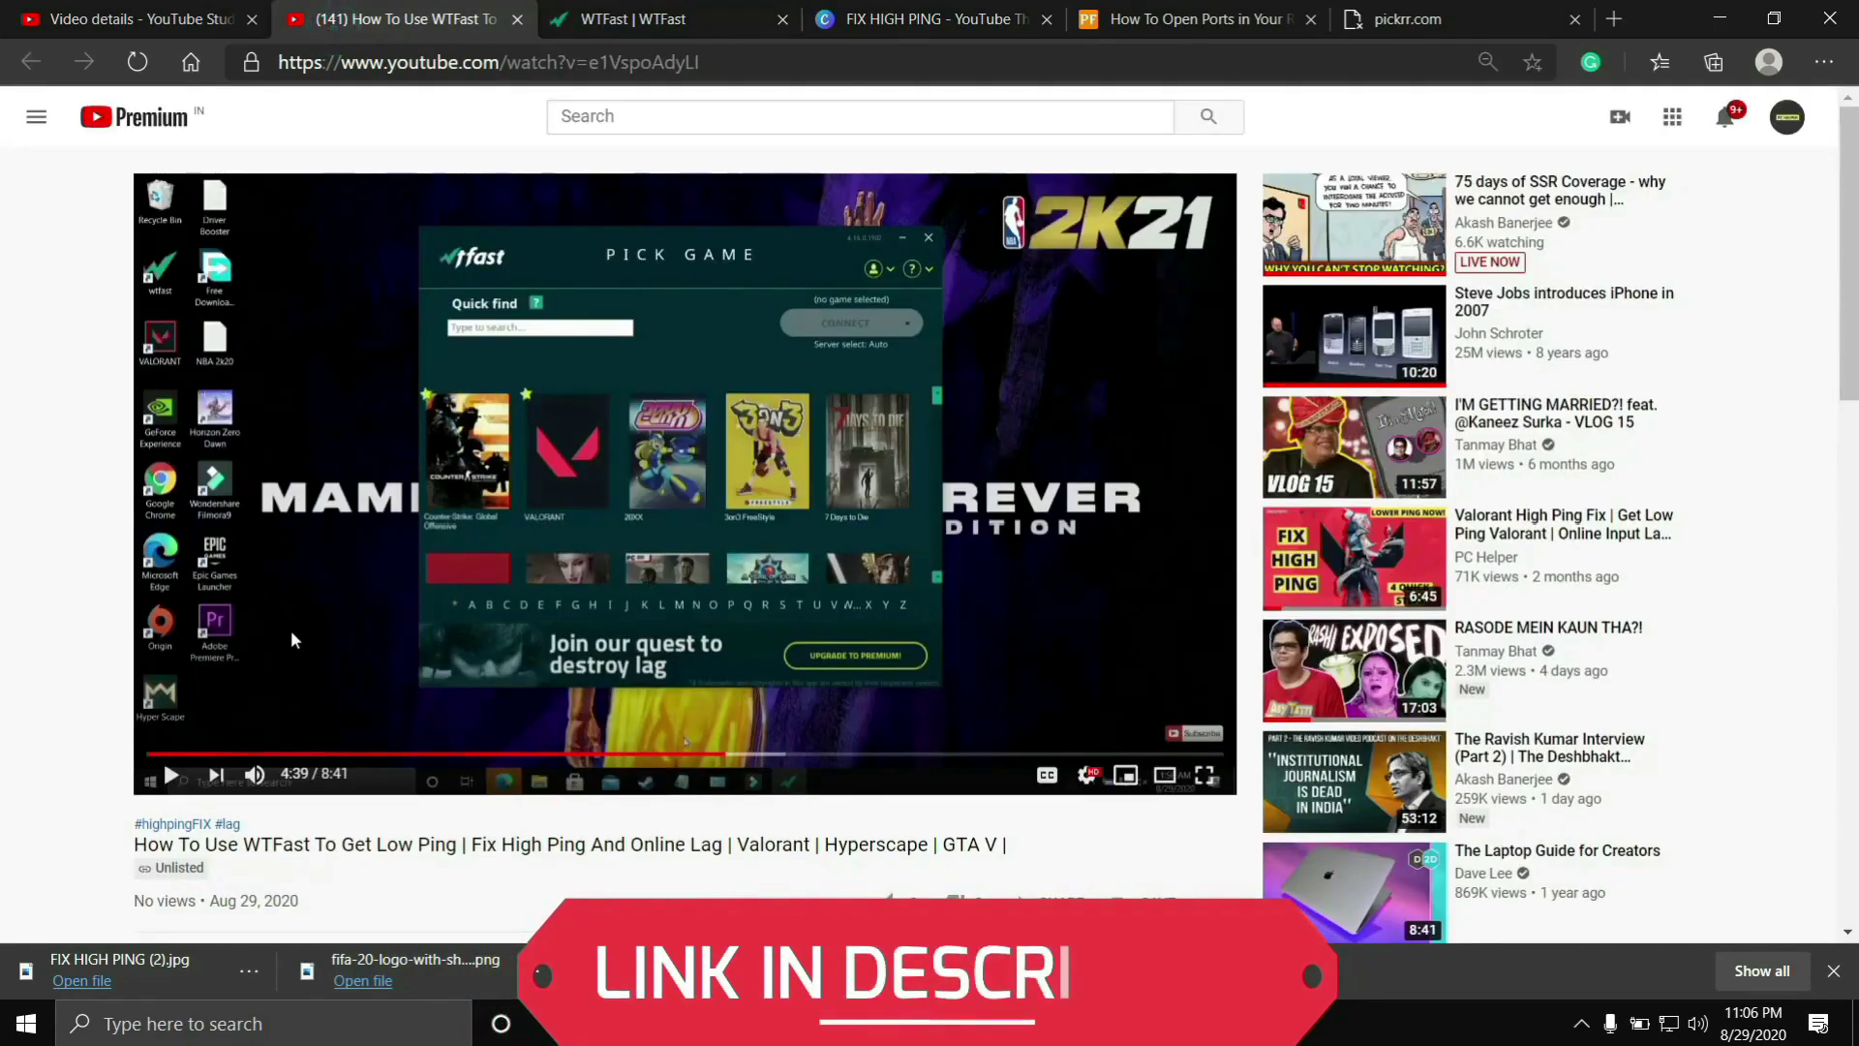
pyautogui.moveTo(706, 754); pyautogui.dragTo(755, 754)
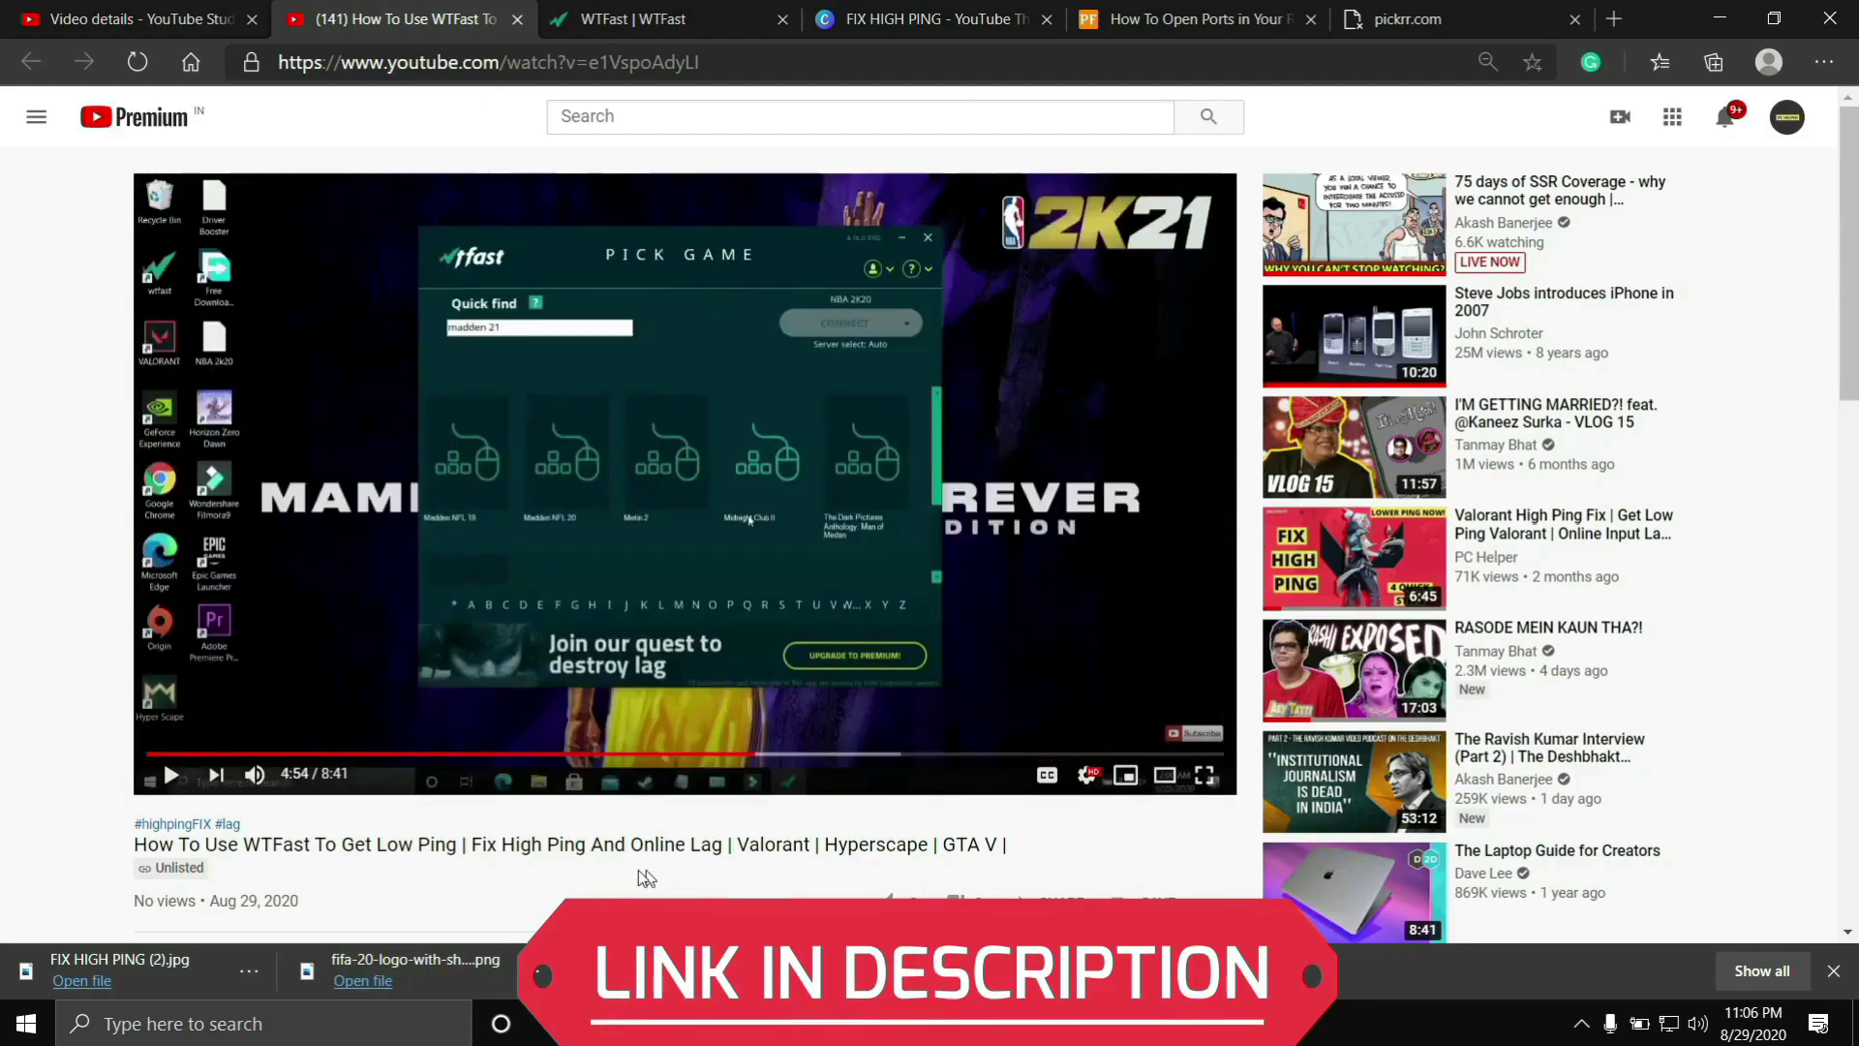
pyautogui.hotkey('ctrl', '+')
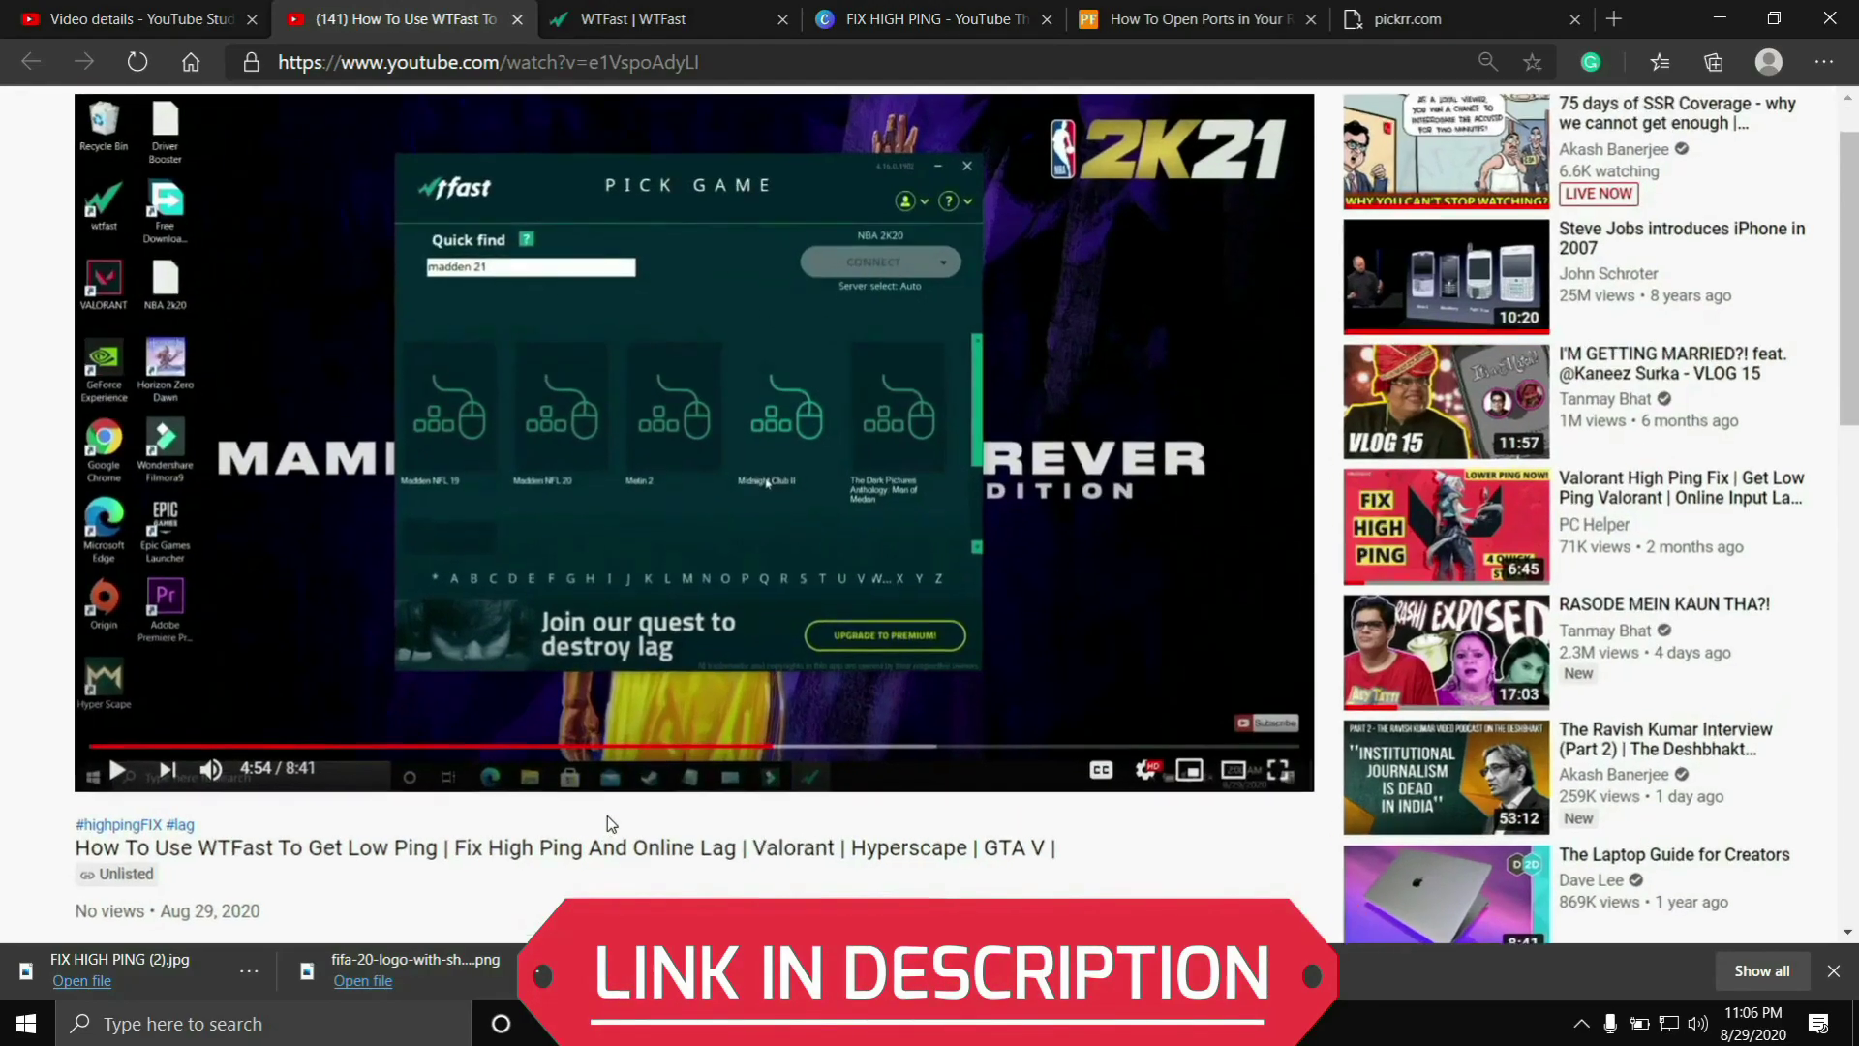
pyautogui.scroll(1, 608, 816)
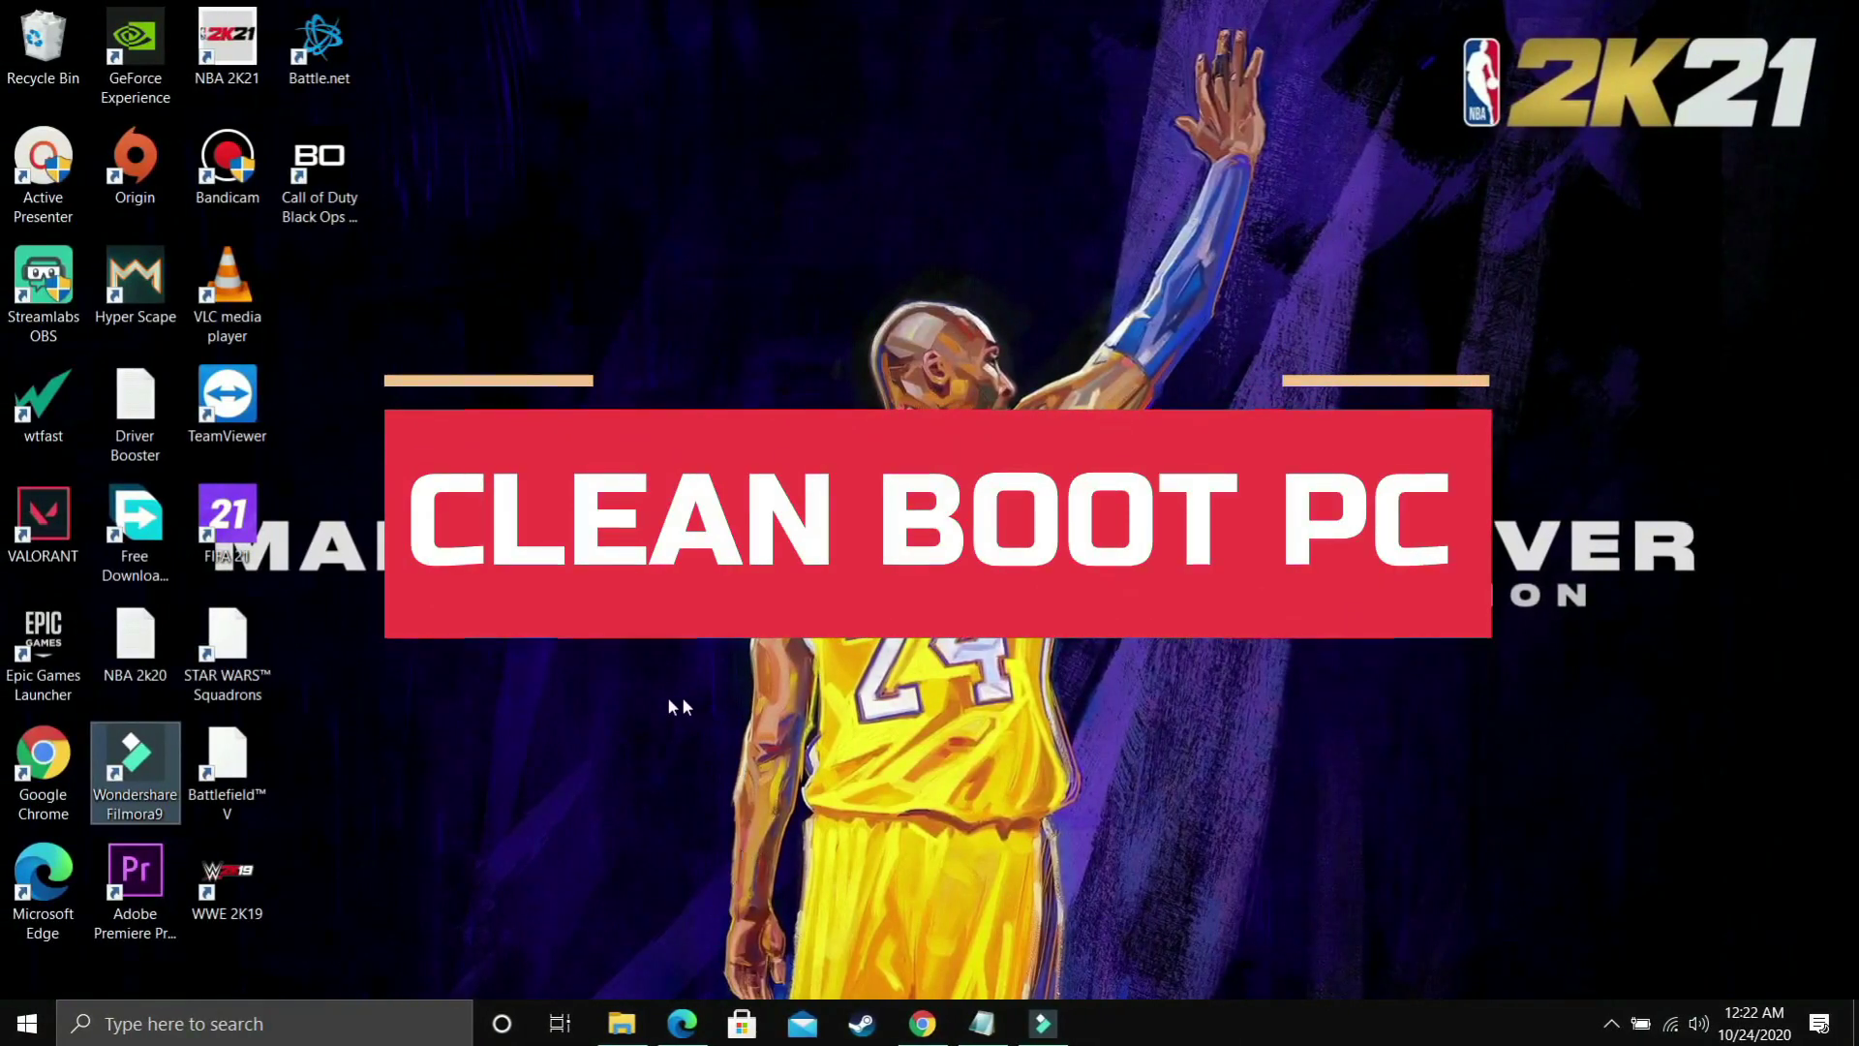
# - Bring up the clean-boot YouTube video, zoom the page in, then restore normal size
pyautogui.click(682, 1024)
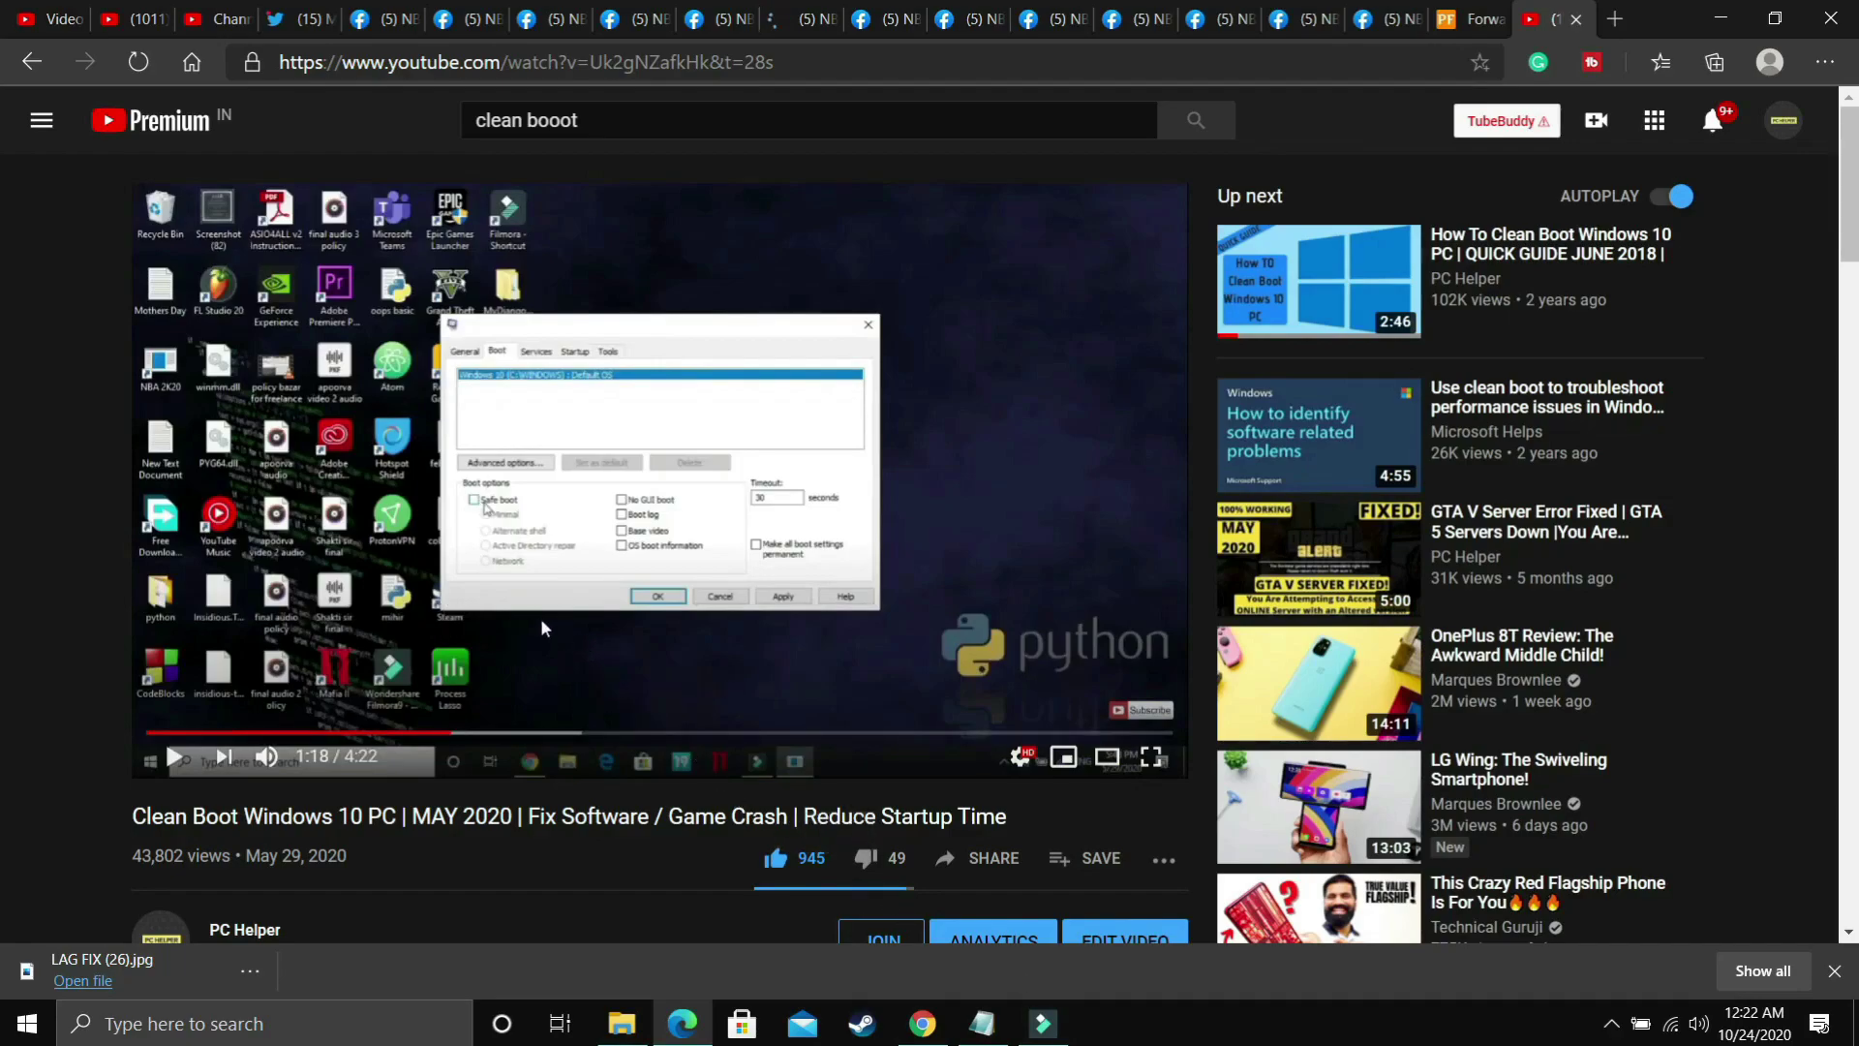
pyautogui.scroll(-3, 690, 657)
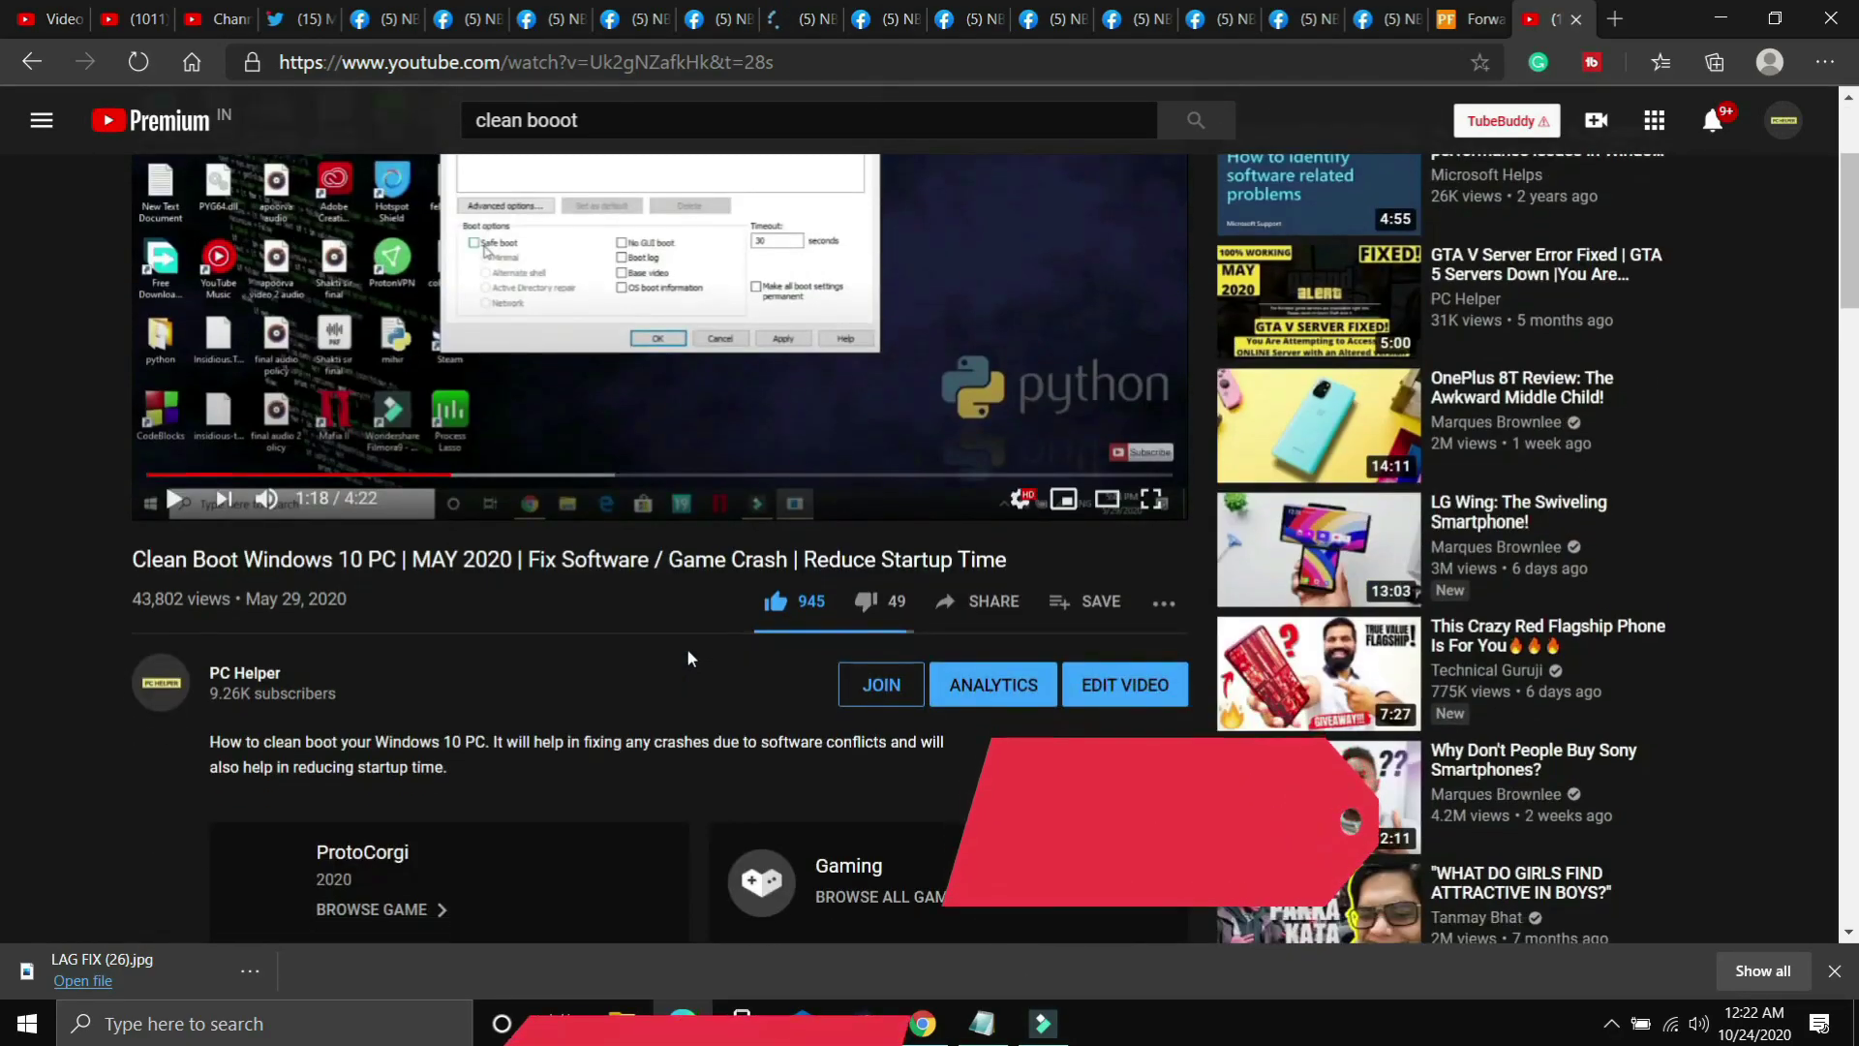
pyautogui.scroll(3, 660, 682)
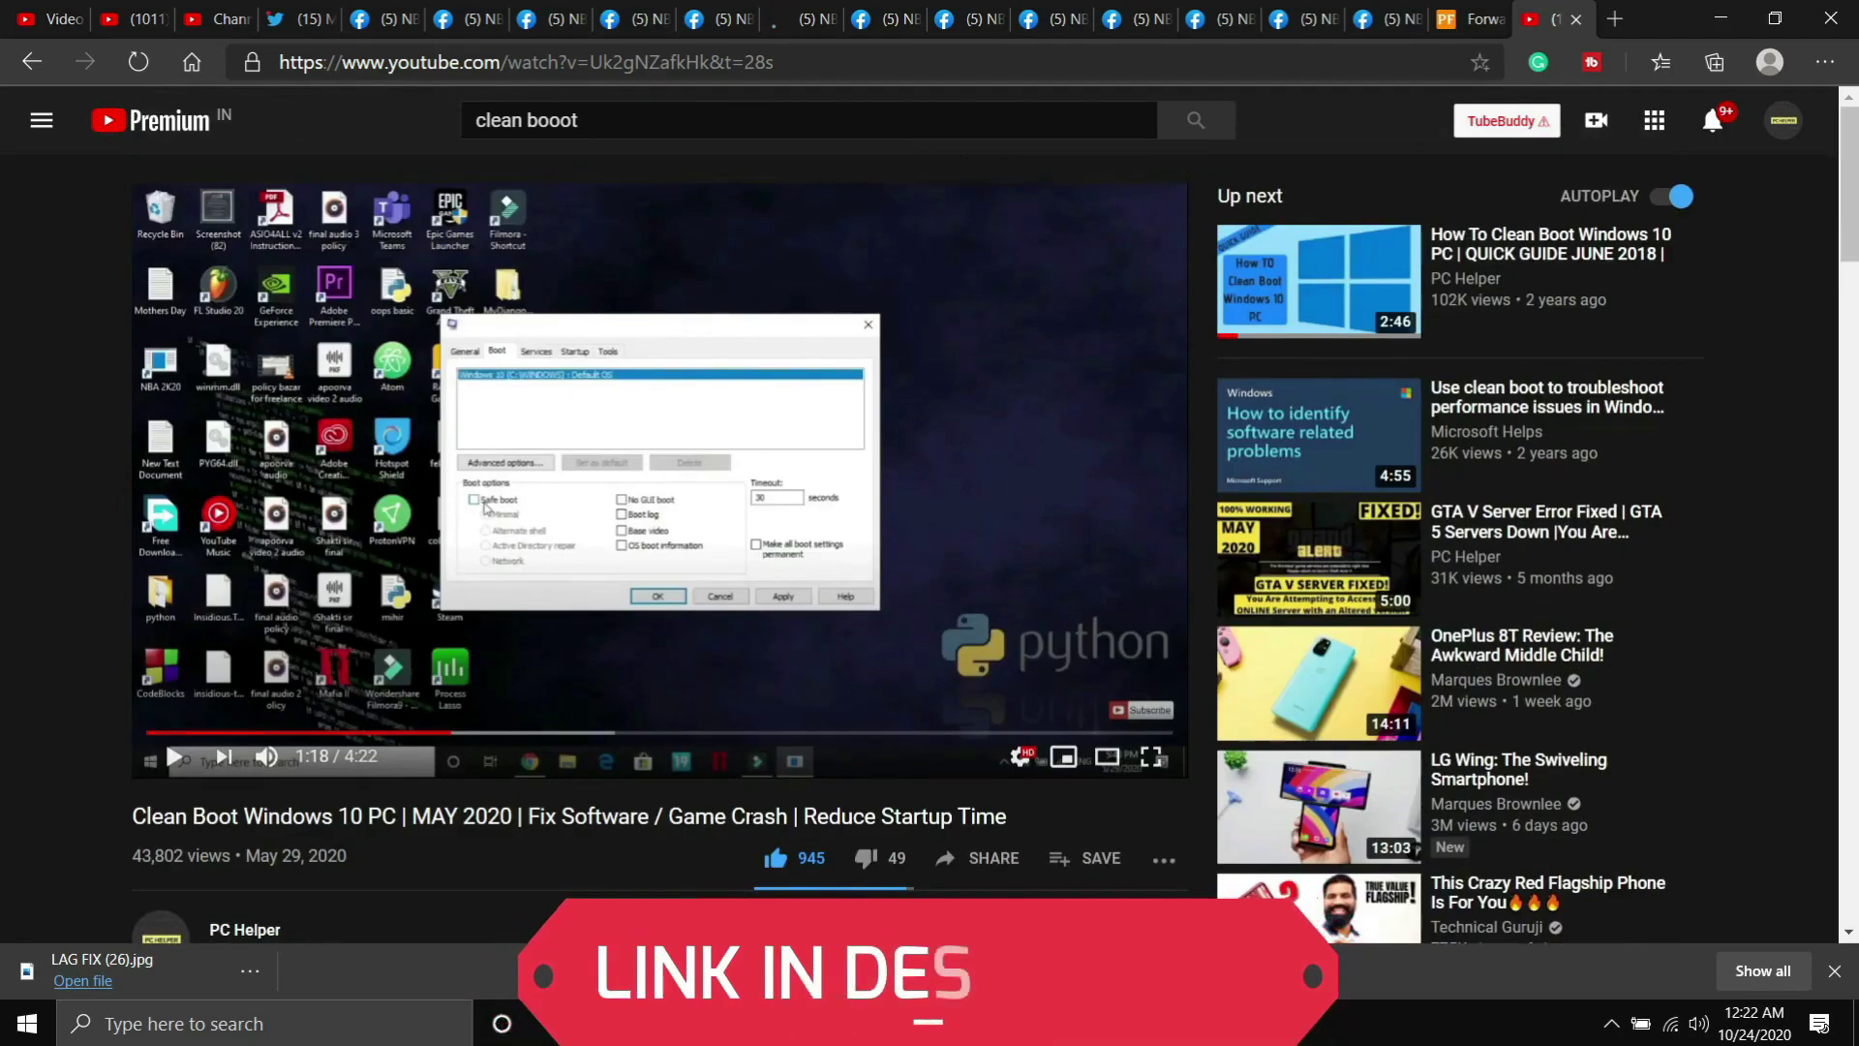
pyautogui.hotkey('ctrl', '+')
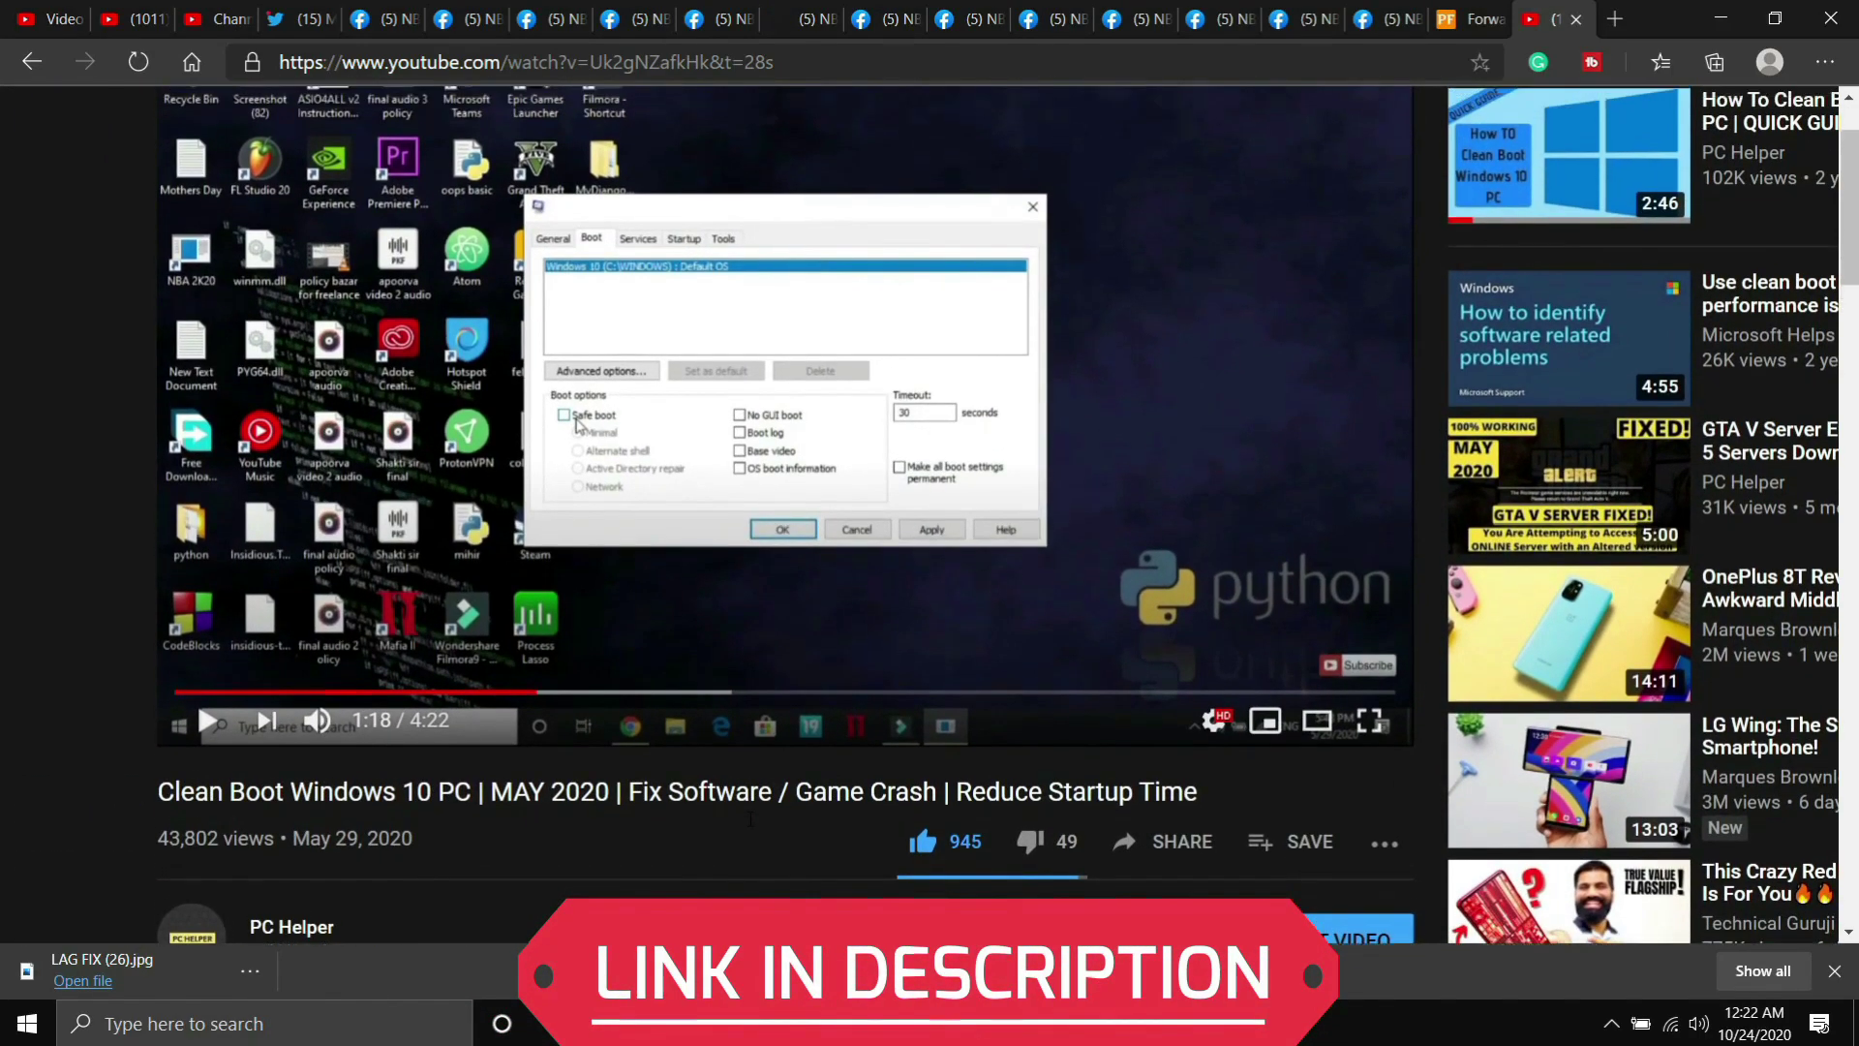
pyautogui.scroll(2, 751, 819)
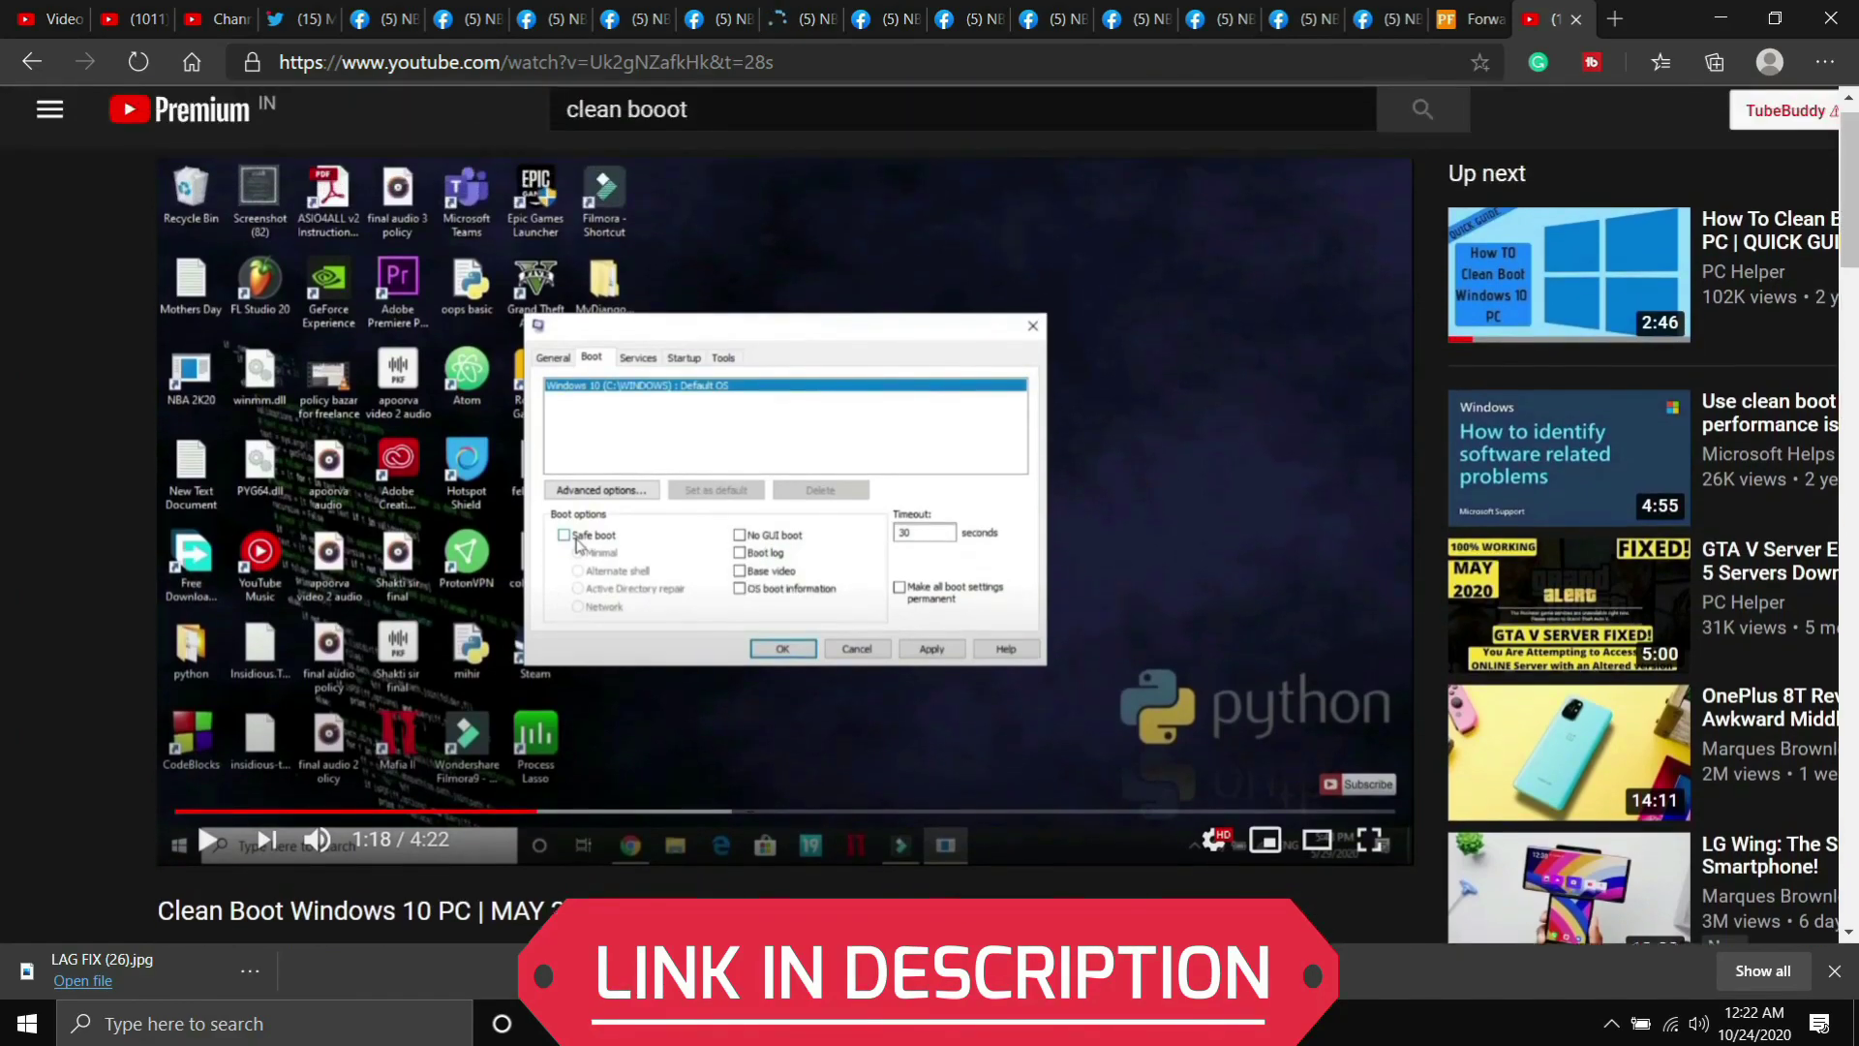
pyautogui.hotkey('ctrl', '-')
pyautogui.hotkey('ctrl', '-')
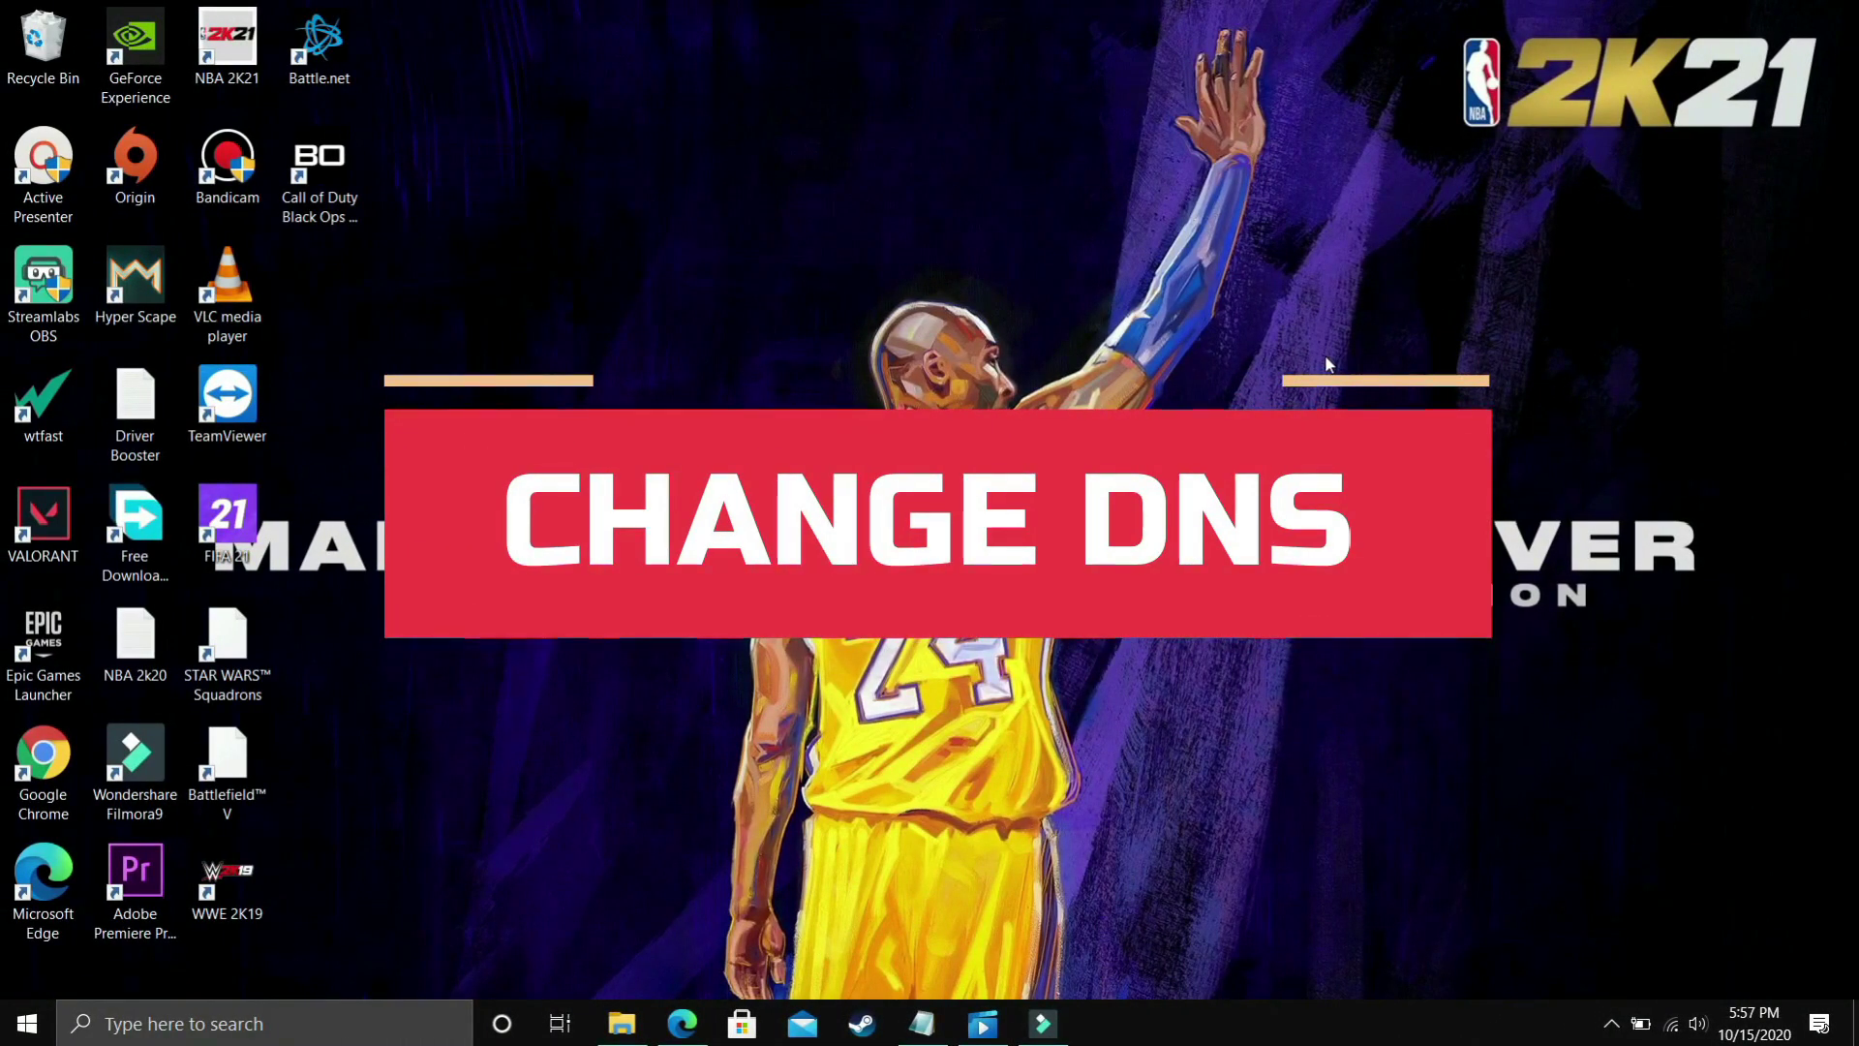
# - Open Command Prompt via a 'cmd' search and ping 1.1.1.1
pyautogui.click(243, 1034)
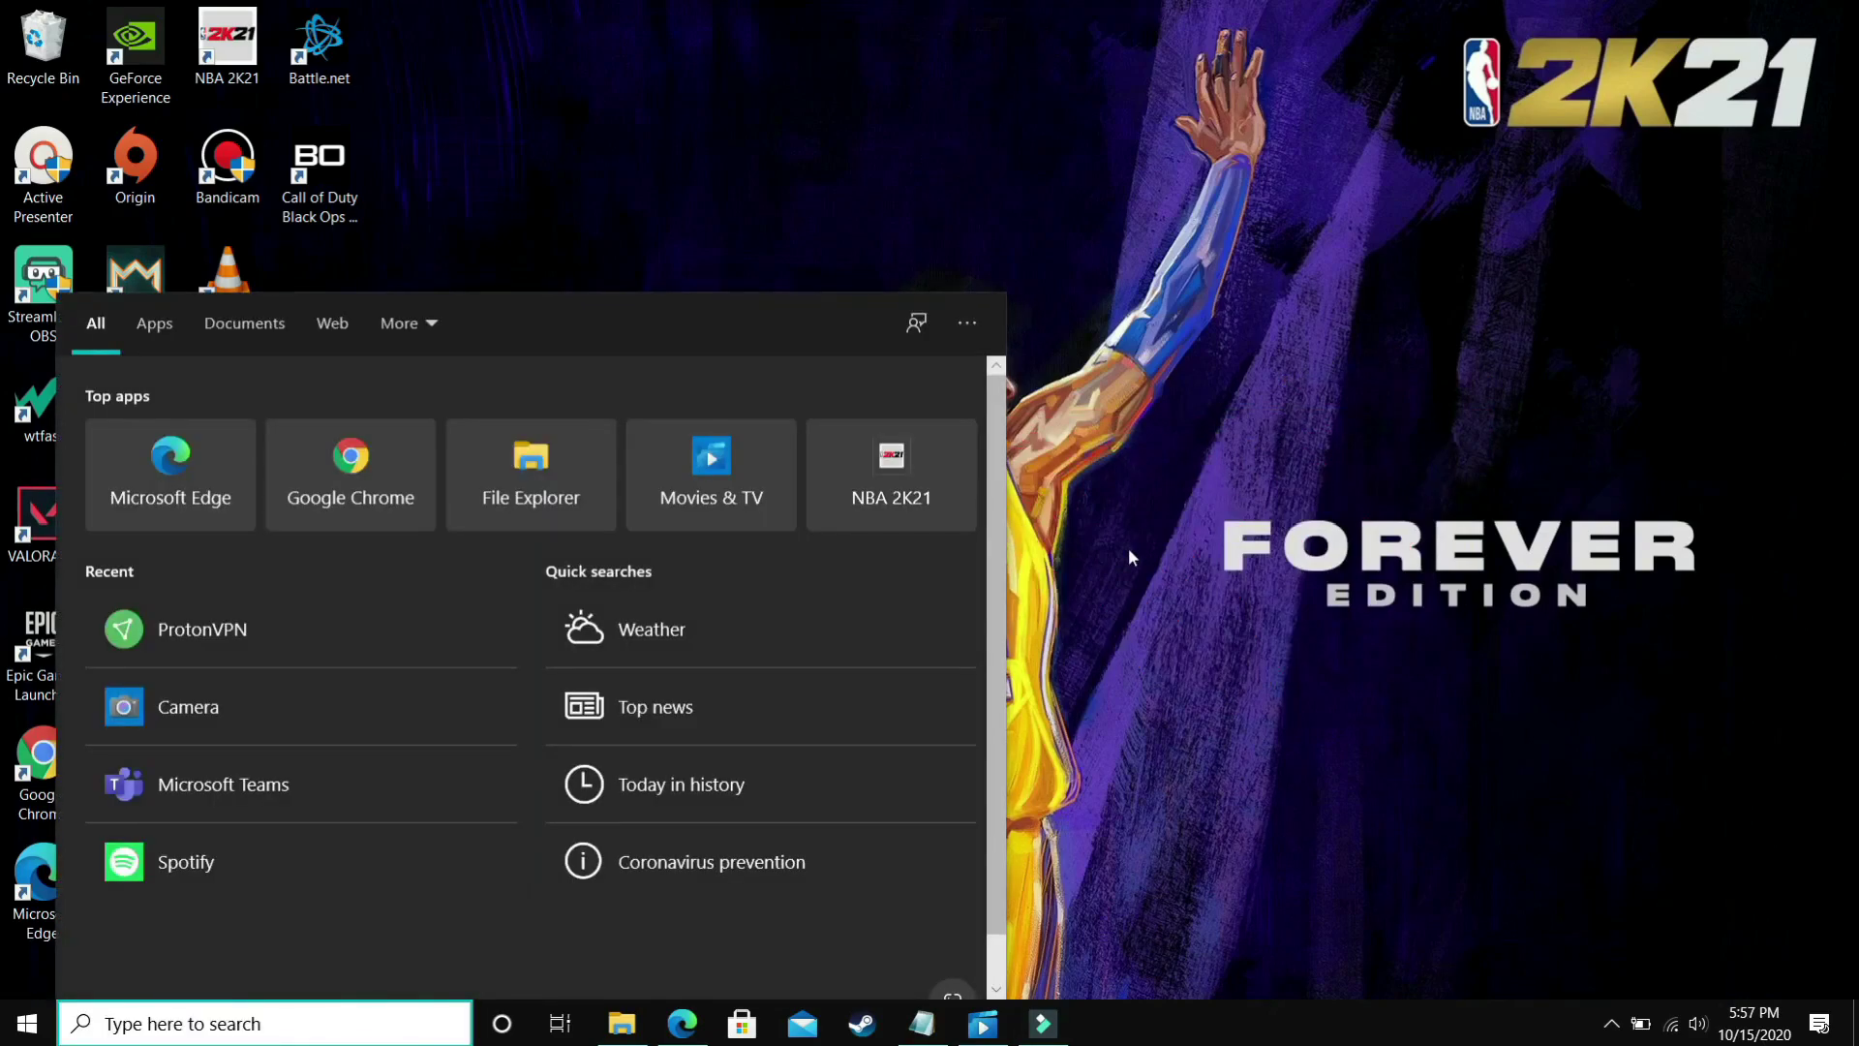
pyautogui.write('cmd')
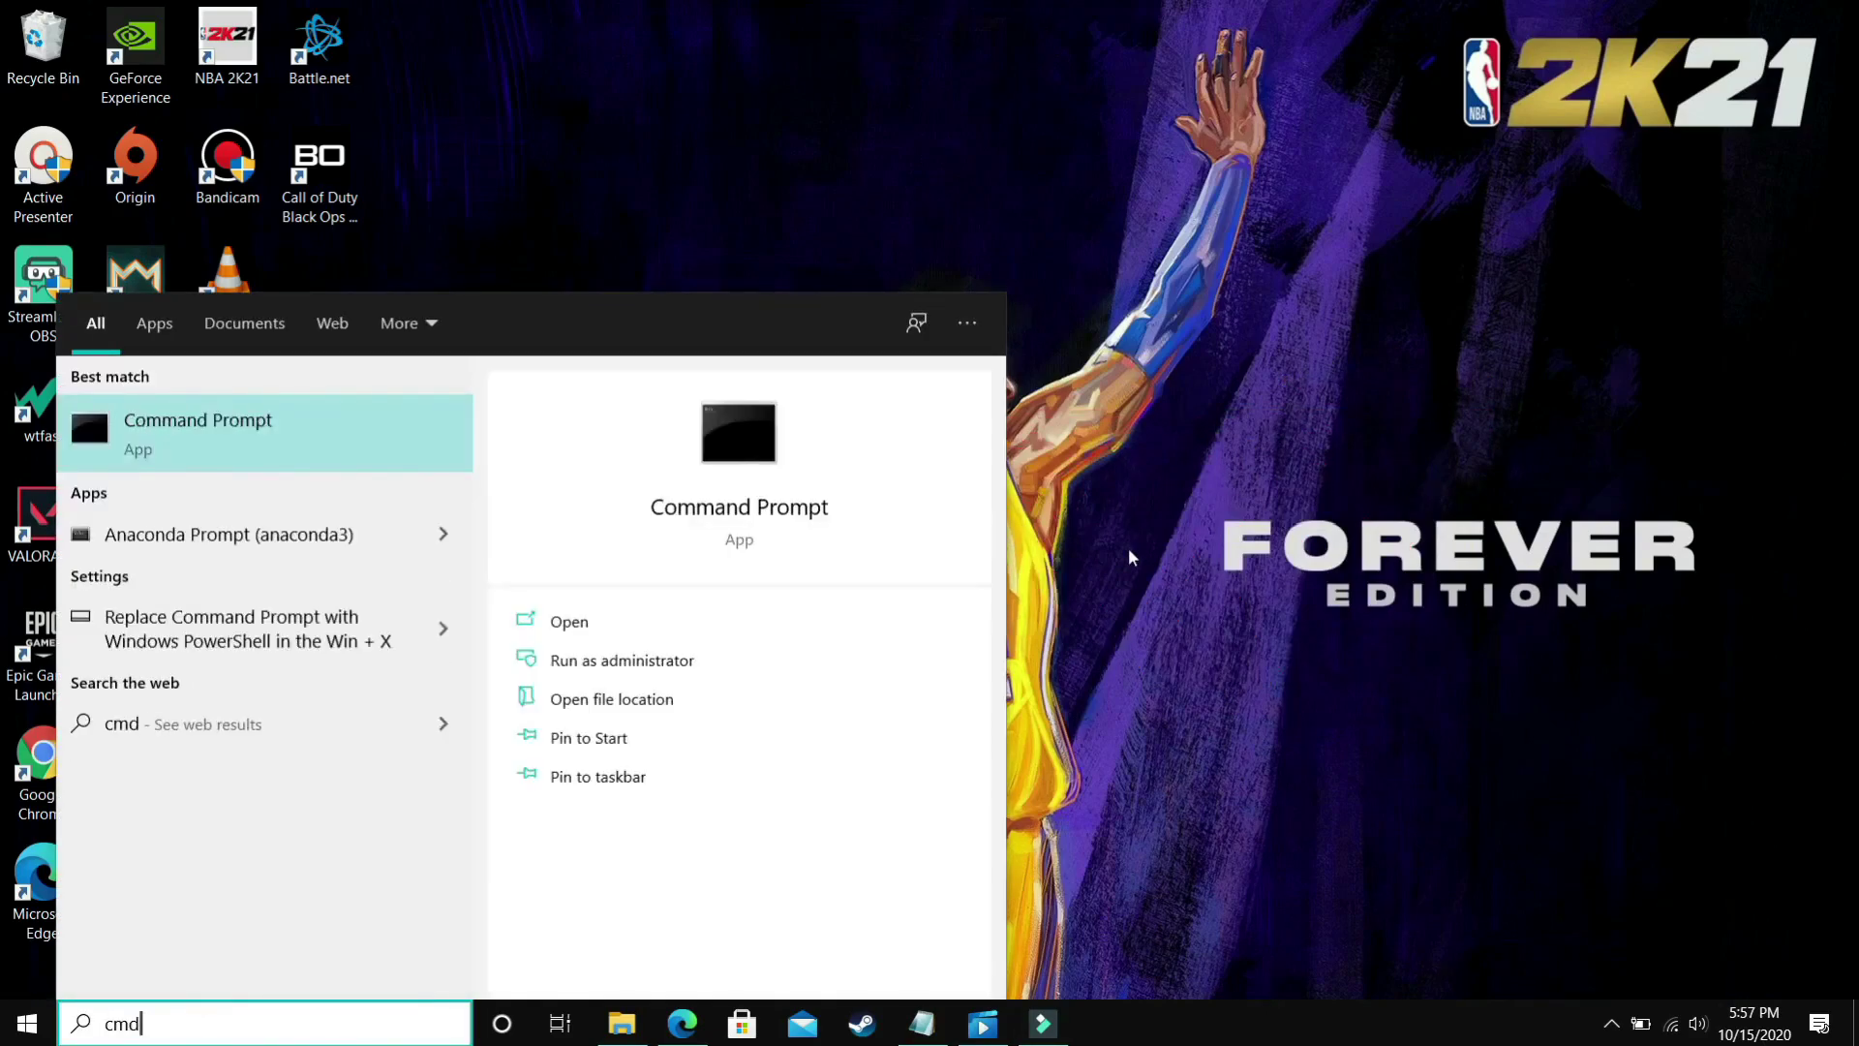
pyautogui.press('Return')
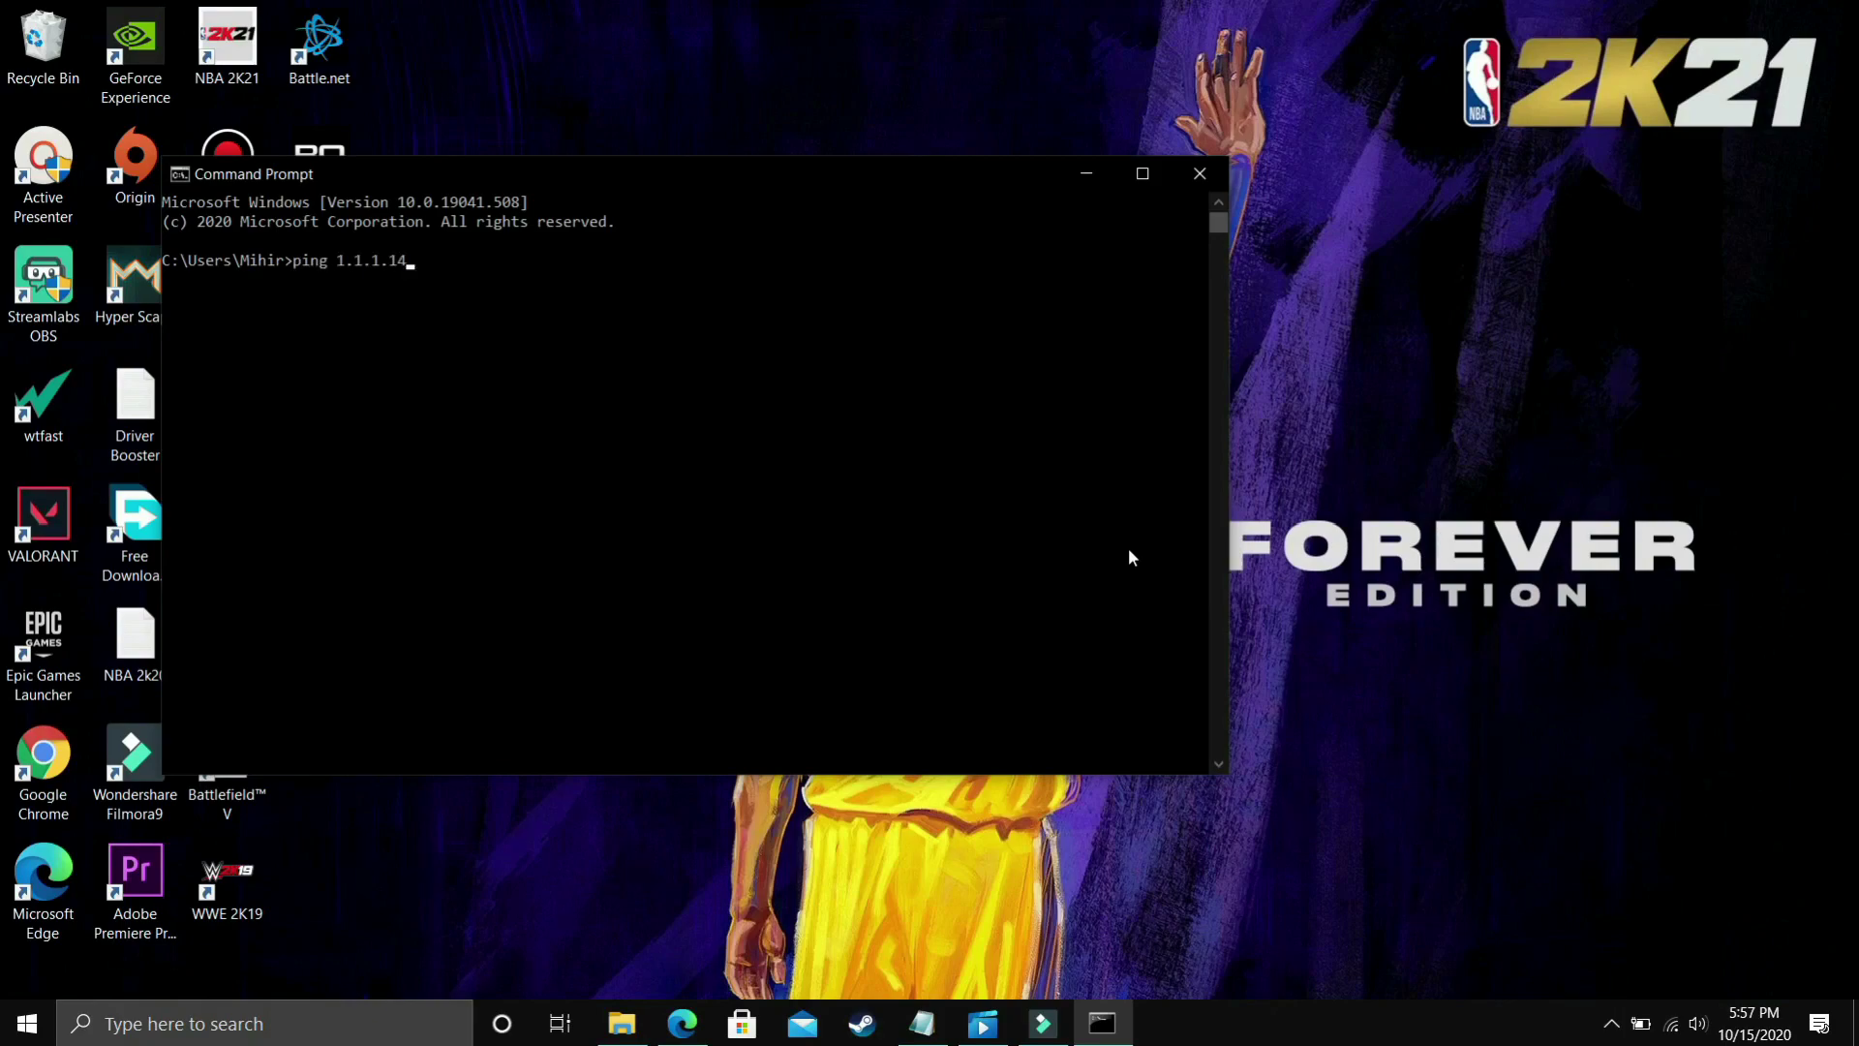
pyautogui.press('Return')
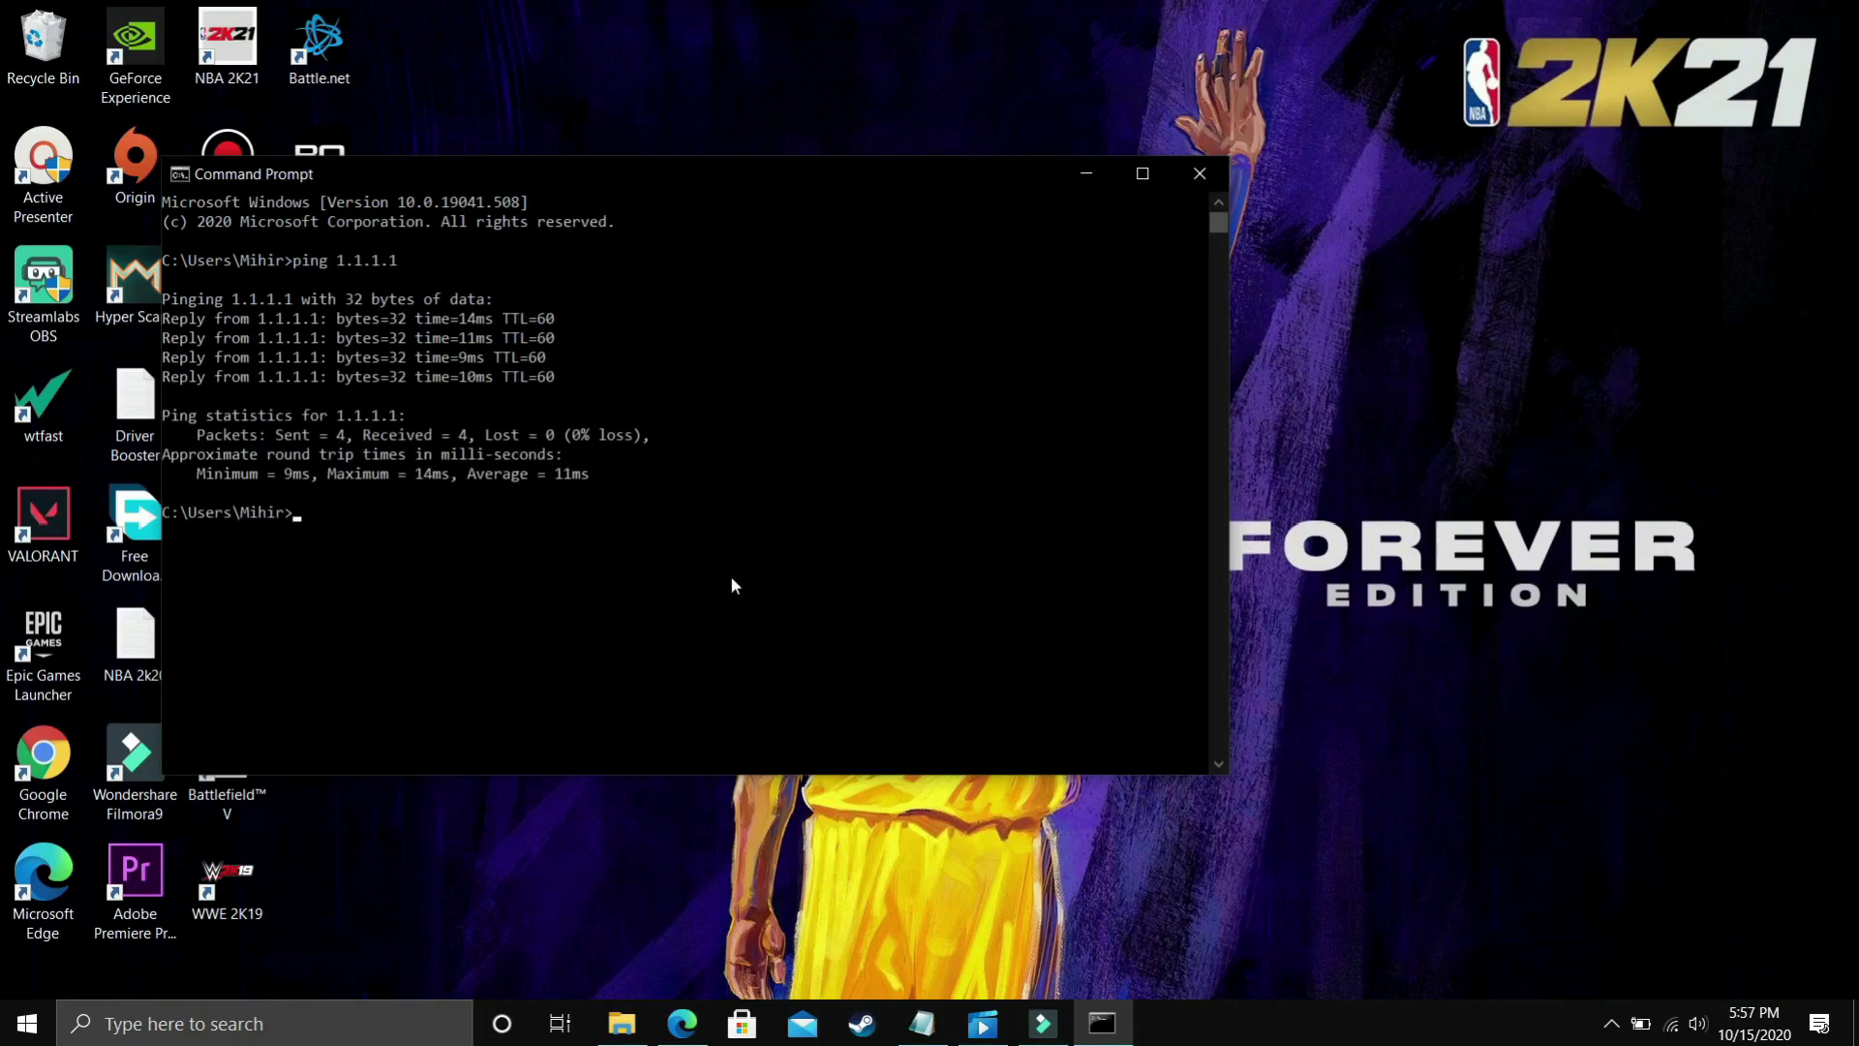
# - Highlight the 1.1.1.1 average time, ping 8.8.8.8, and scroll to compare both results
pyautogui.moveTo(468, 474); pyautogui.dragTo(558, 481)
pyautogui.press('Return')
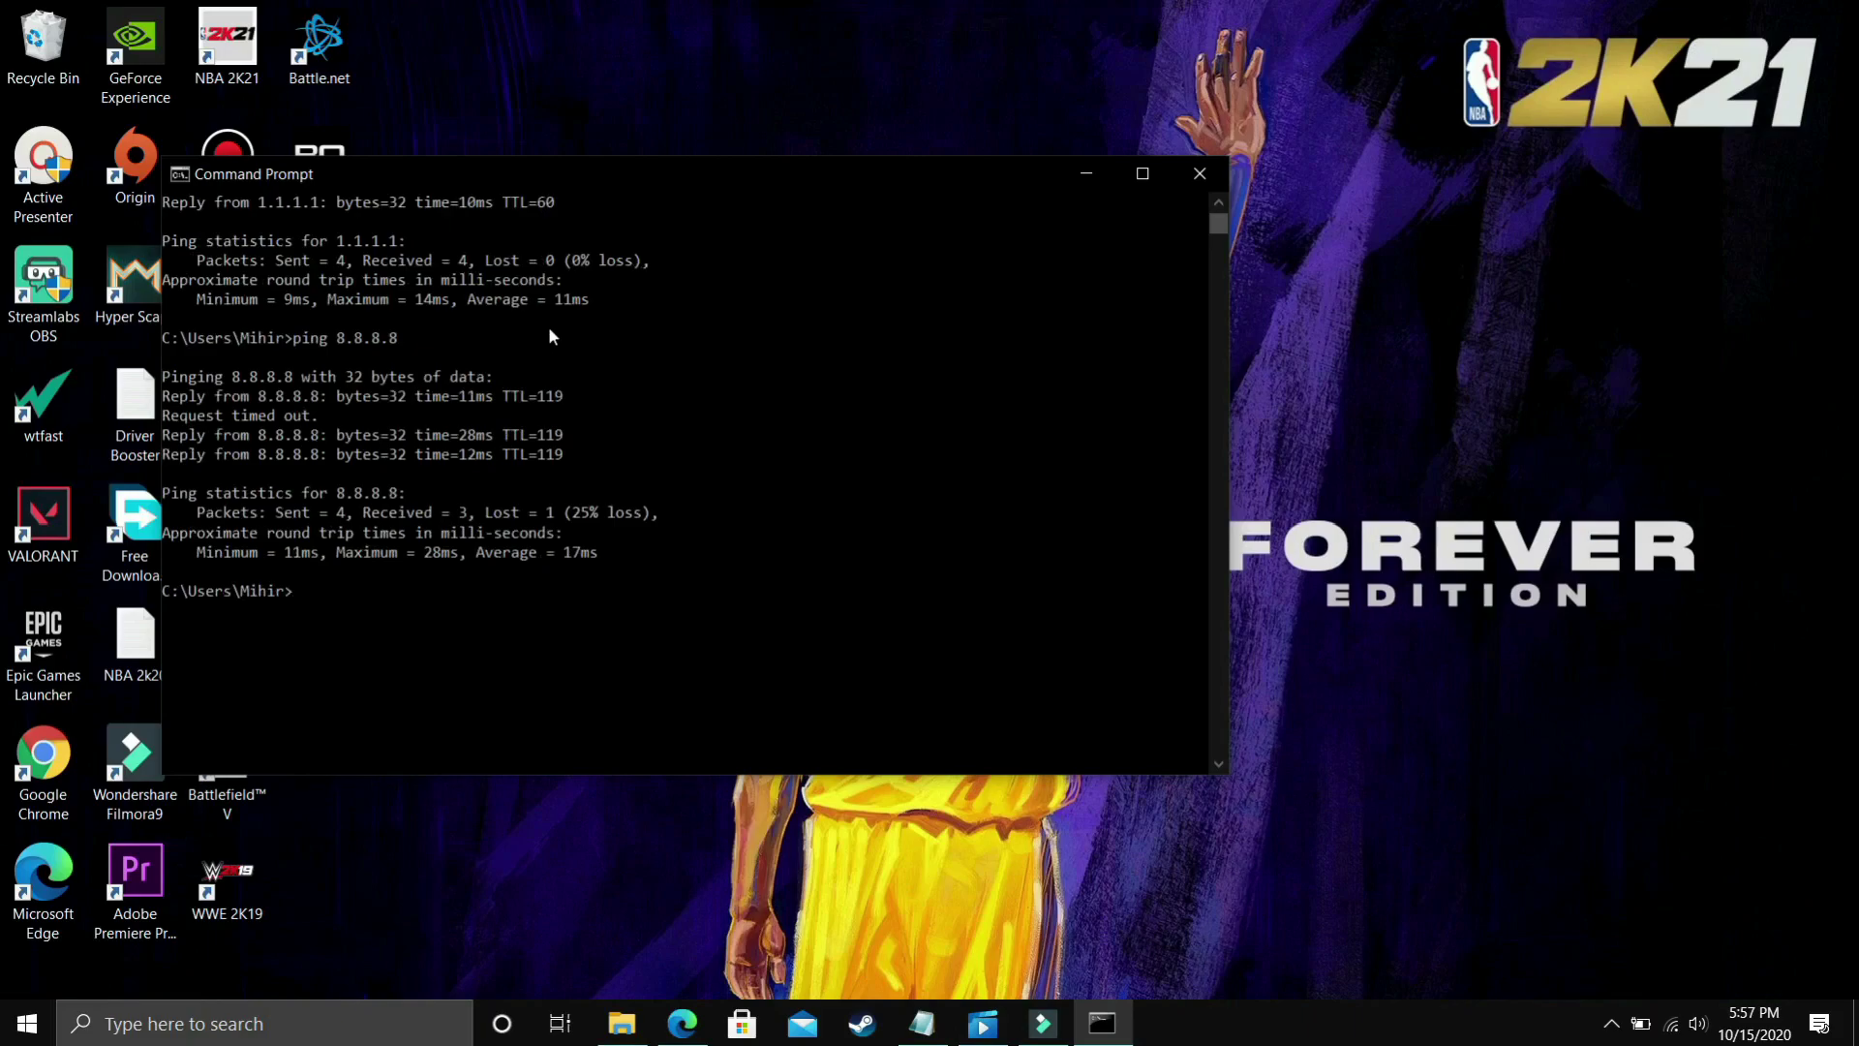
pyautogui.scroll(1, 453, 462)
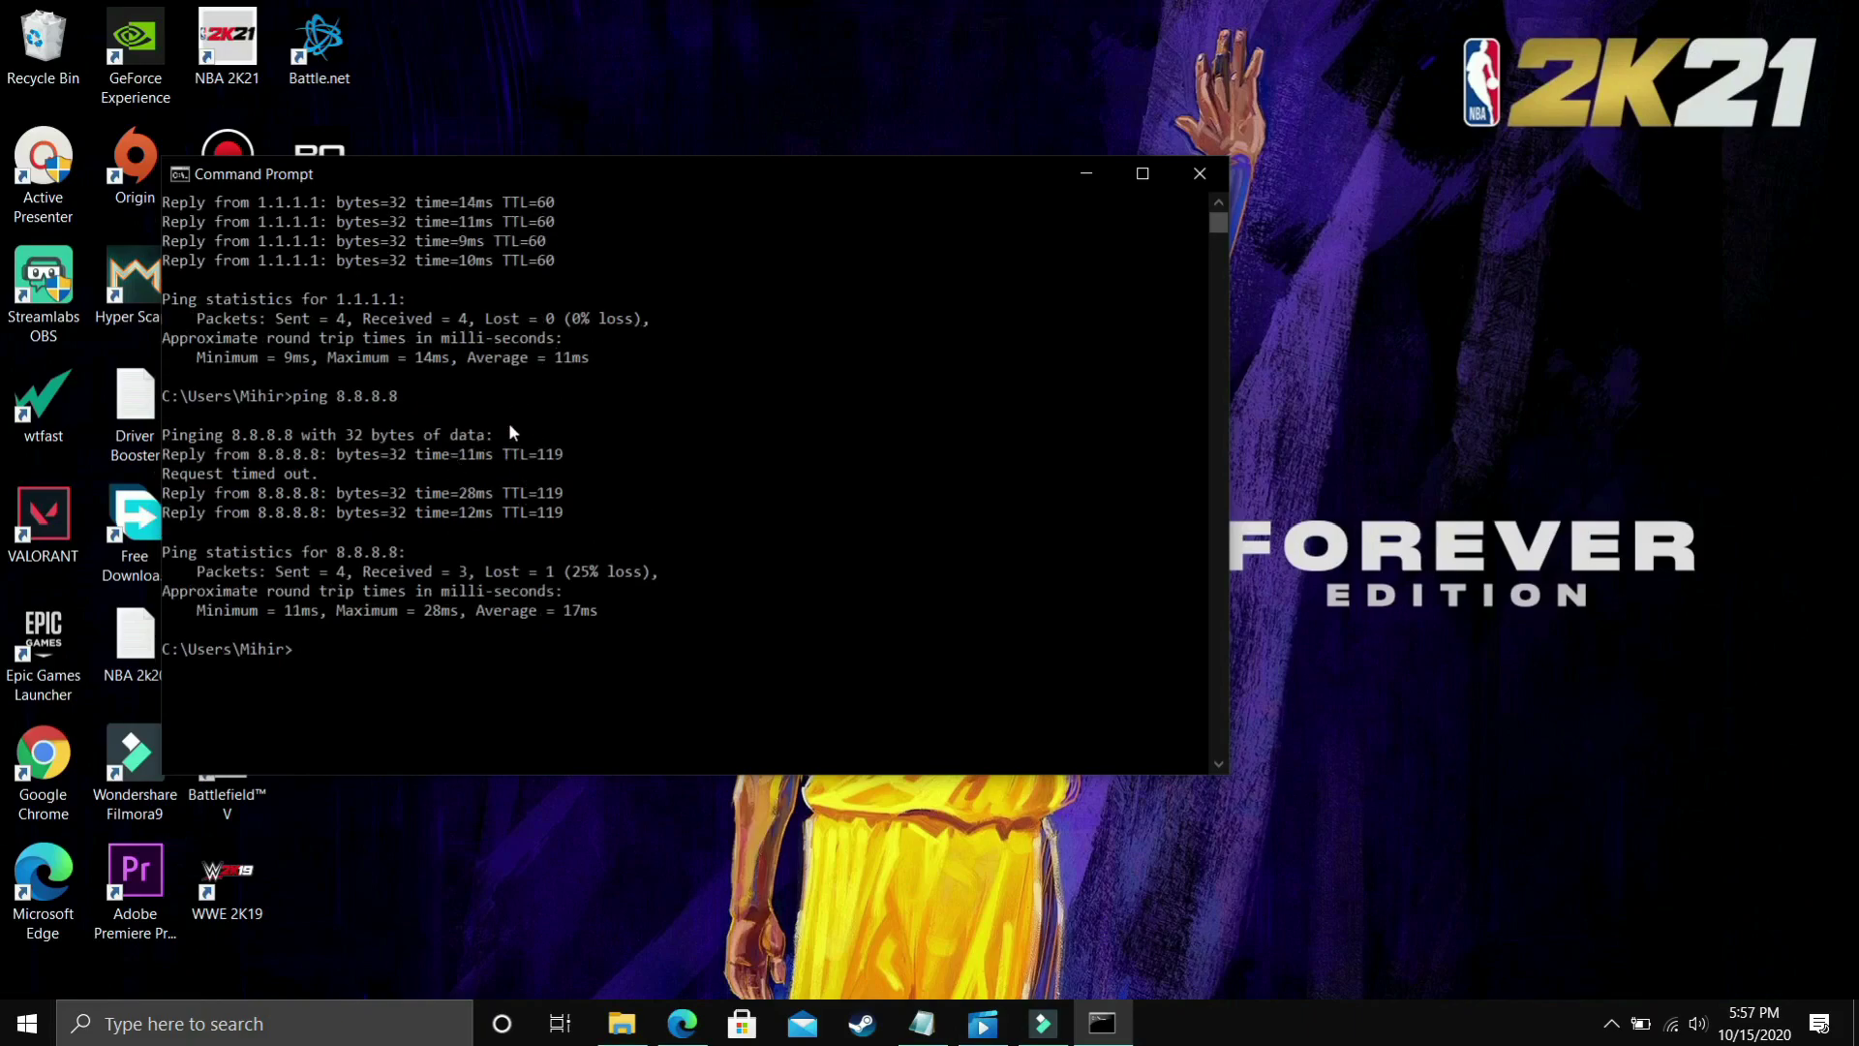
pyautogui.scroll(2, 508, 422)
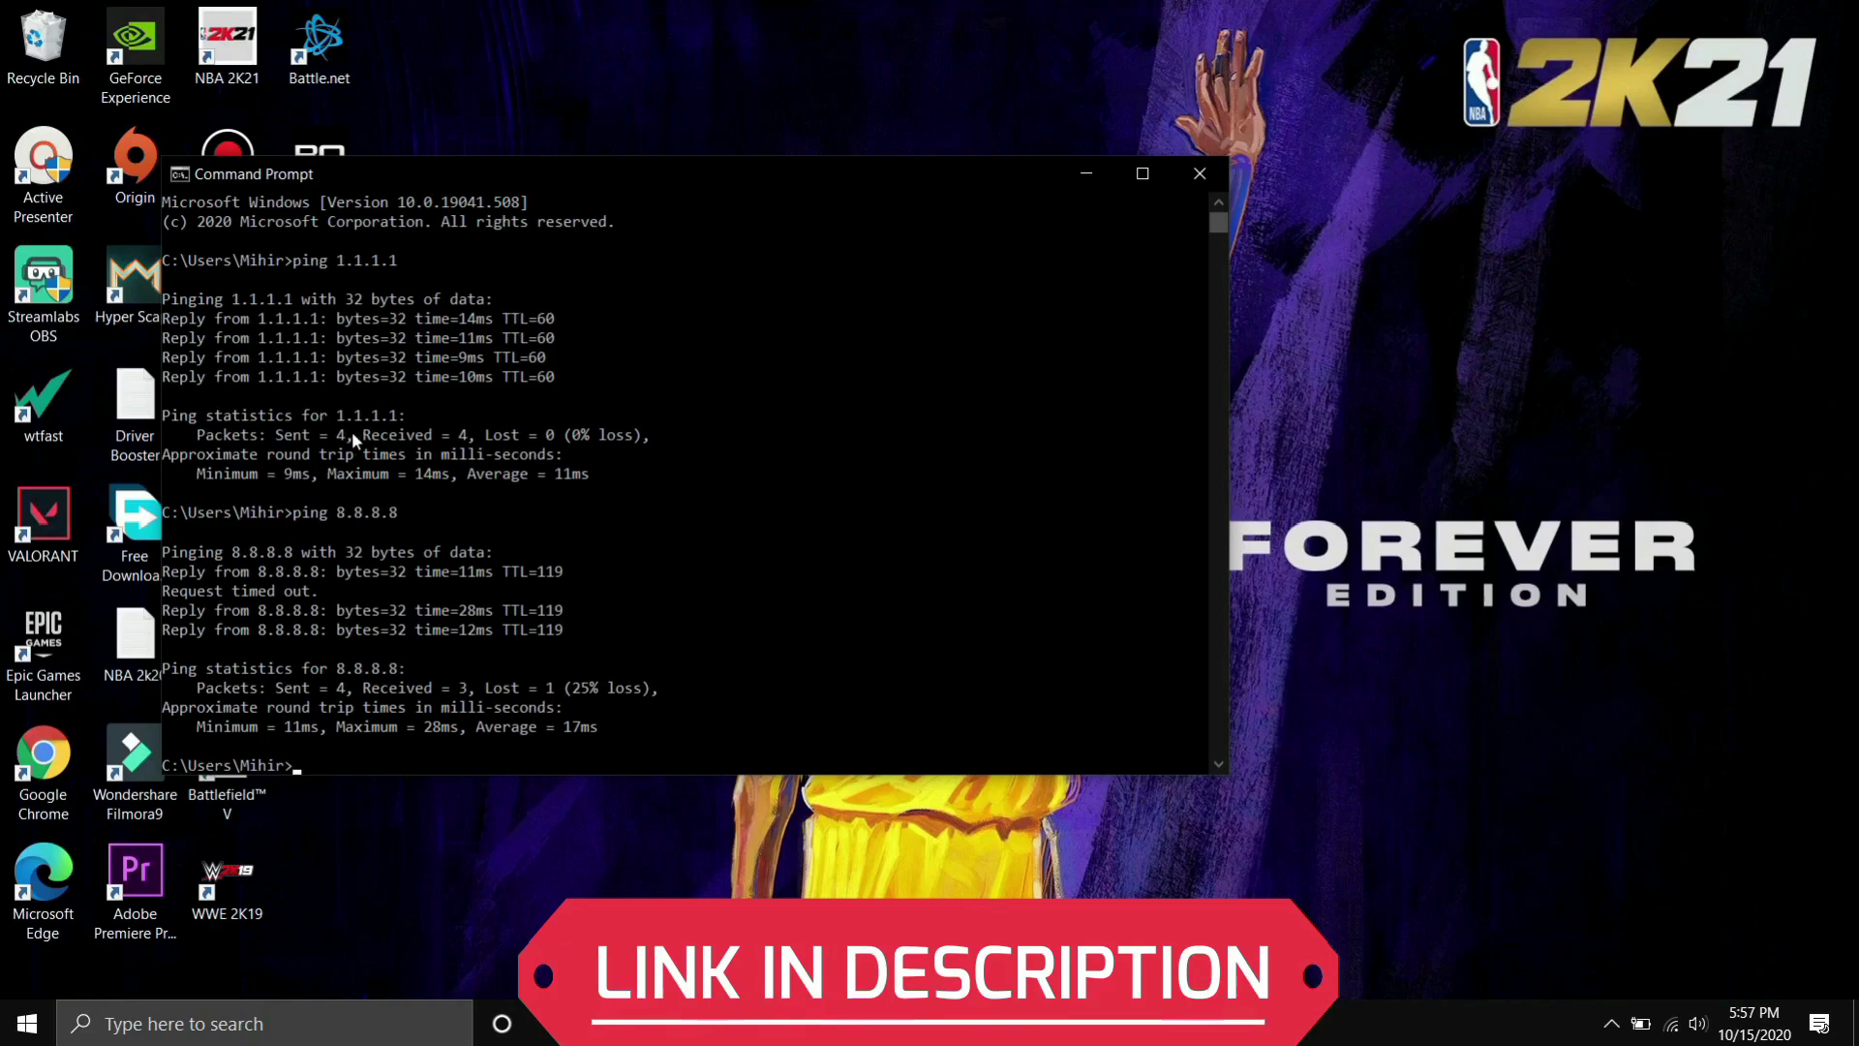
# - Open the Wi-Fi adapter's Internet Protocol Version 4 (TCP/IPv4) properties from View network connections
pyautogui.click(204, 1035)
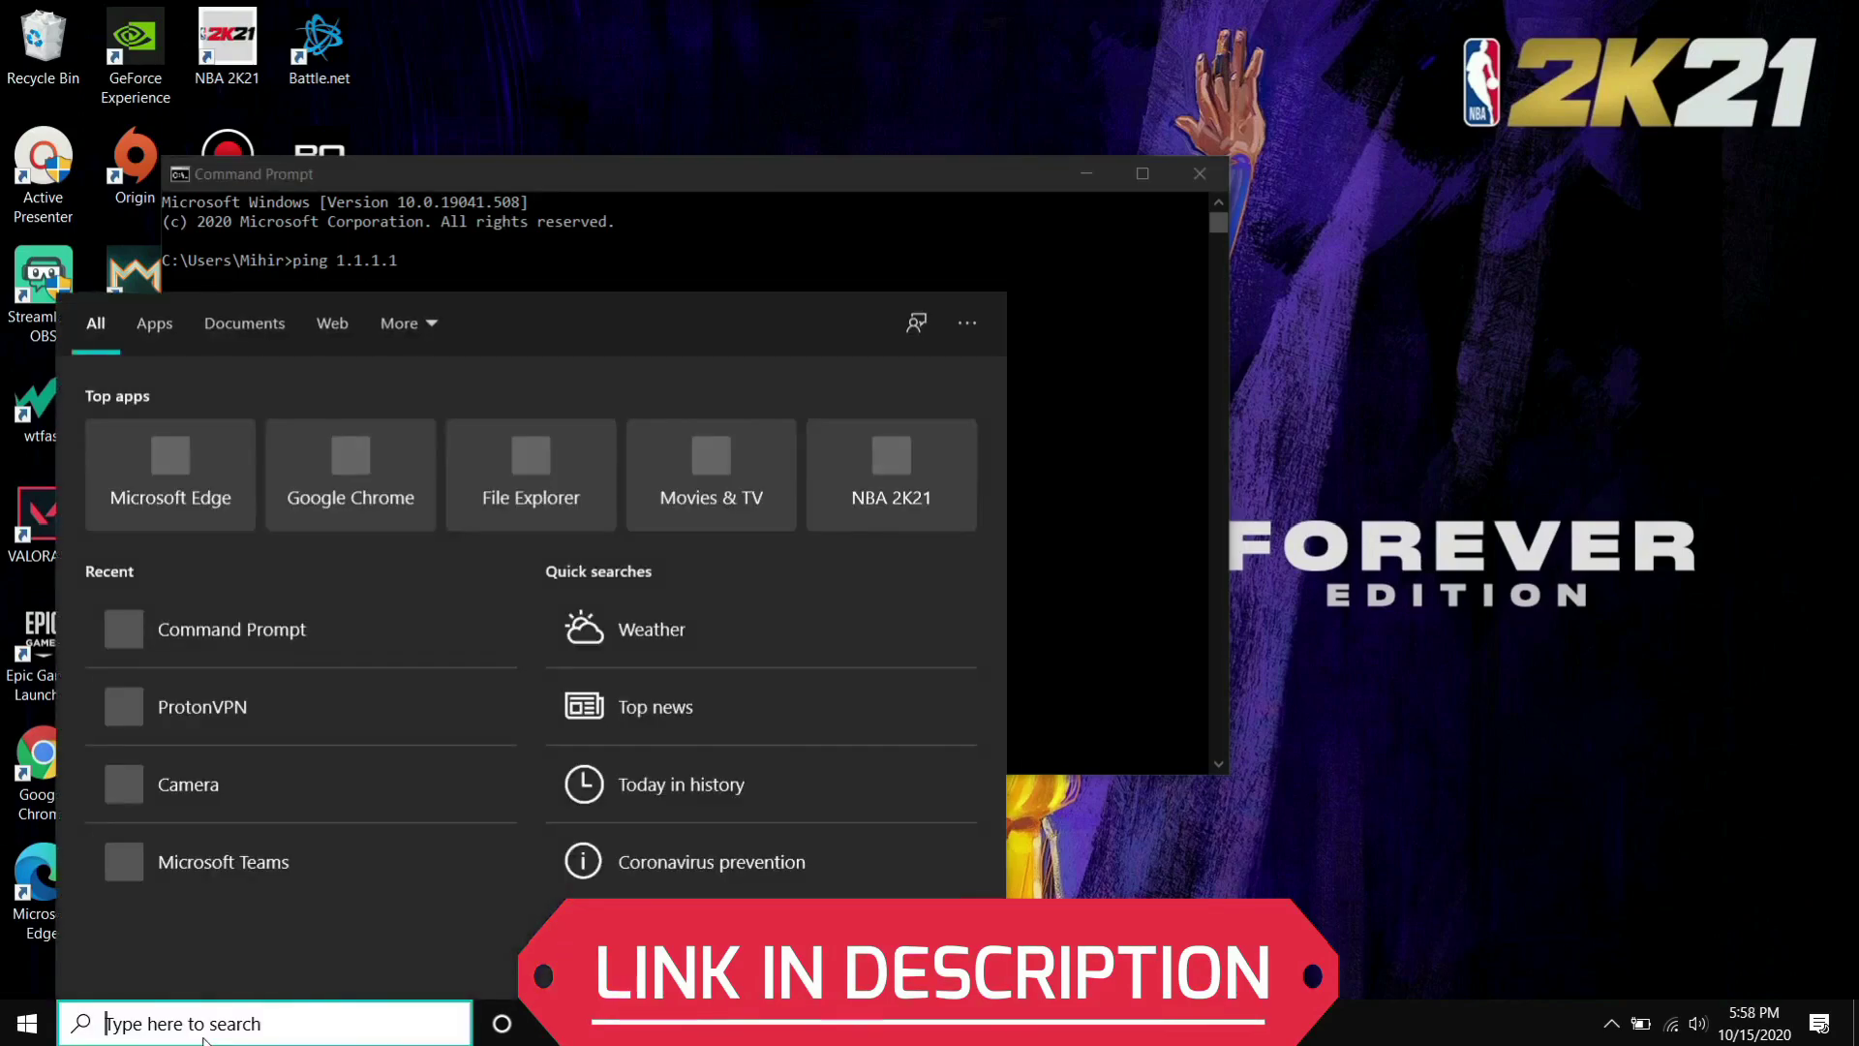
pyautogui.write('v')
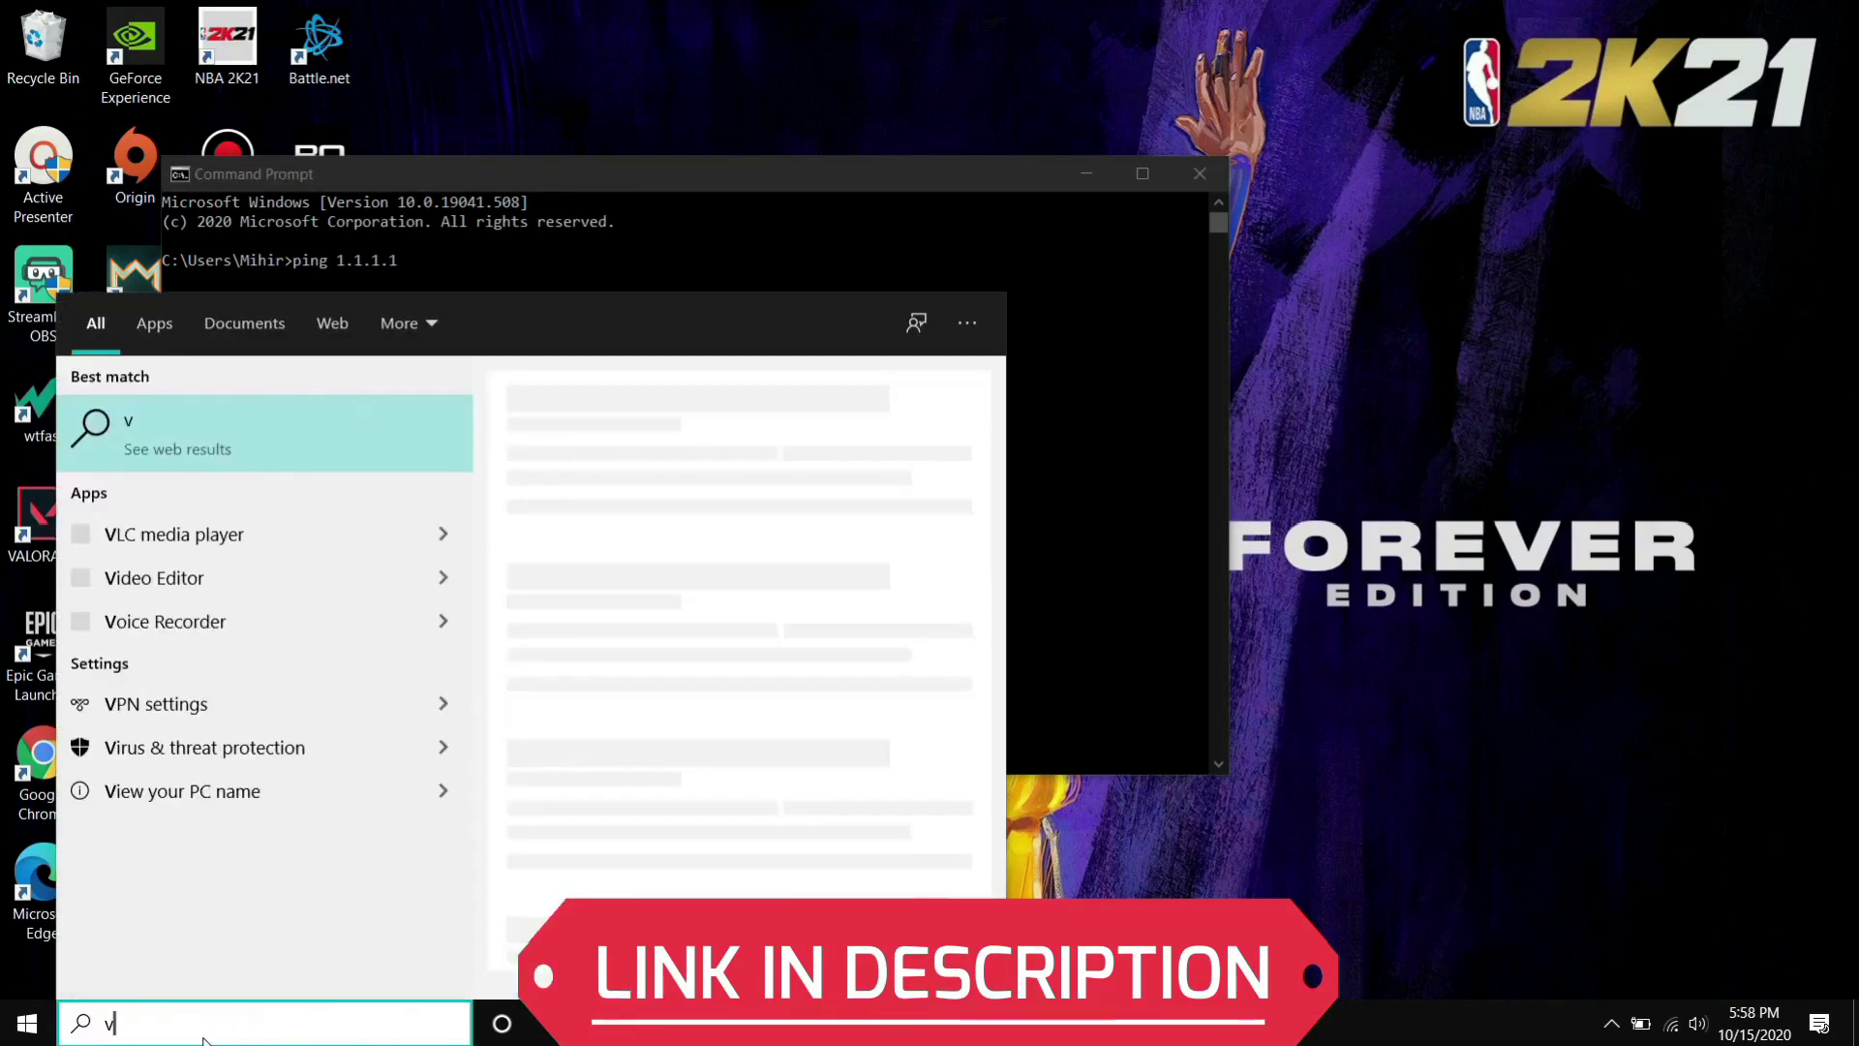
pyautogui.write('iew n')
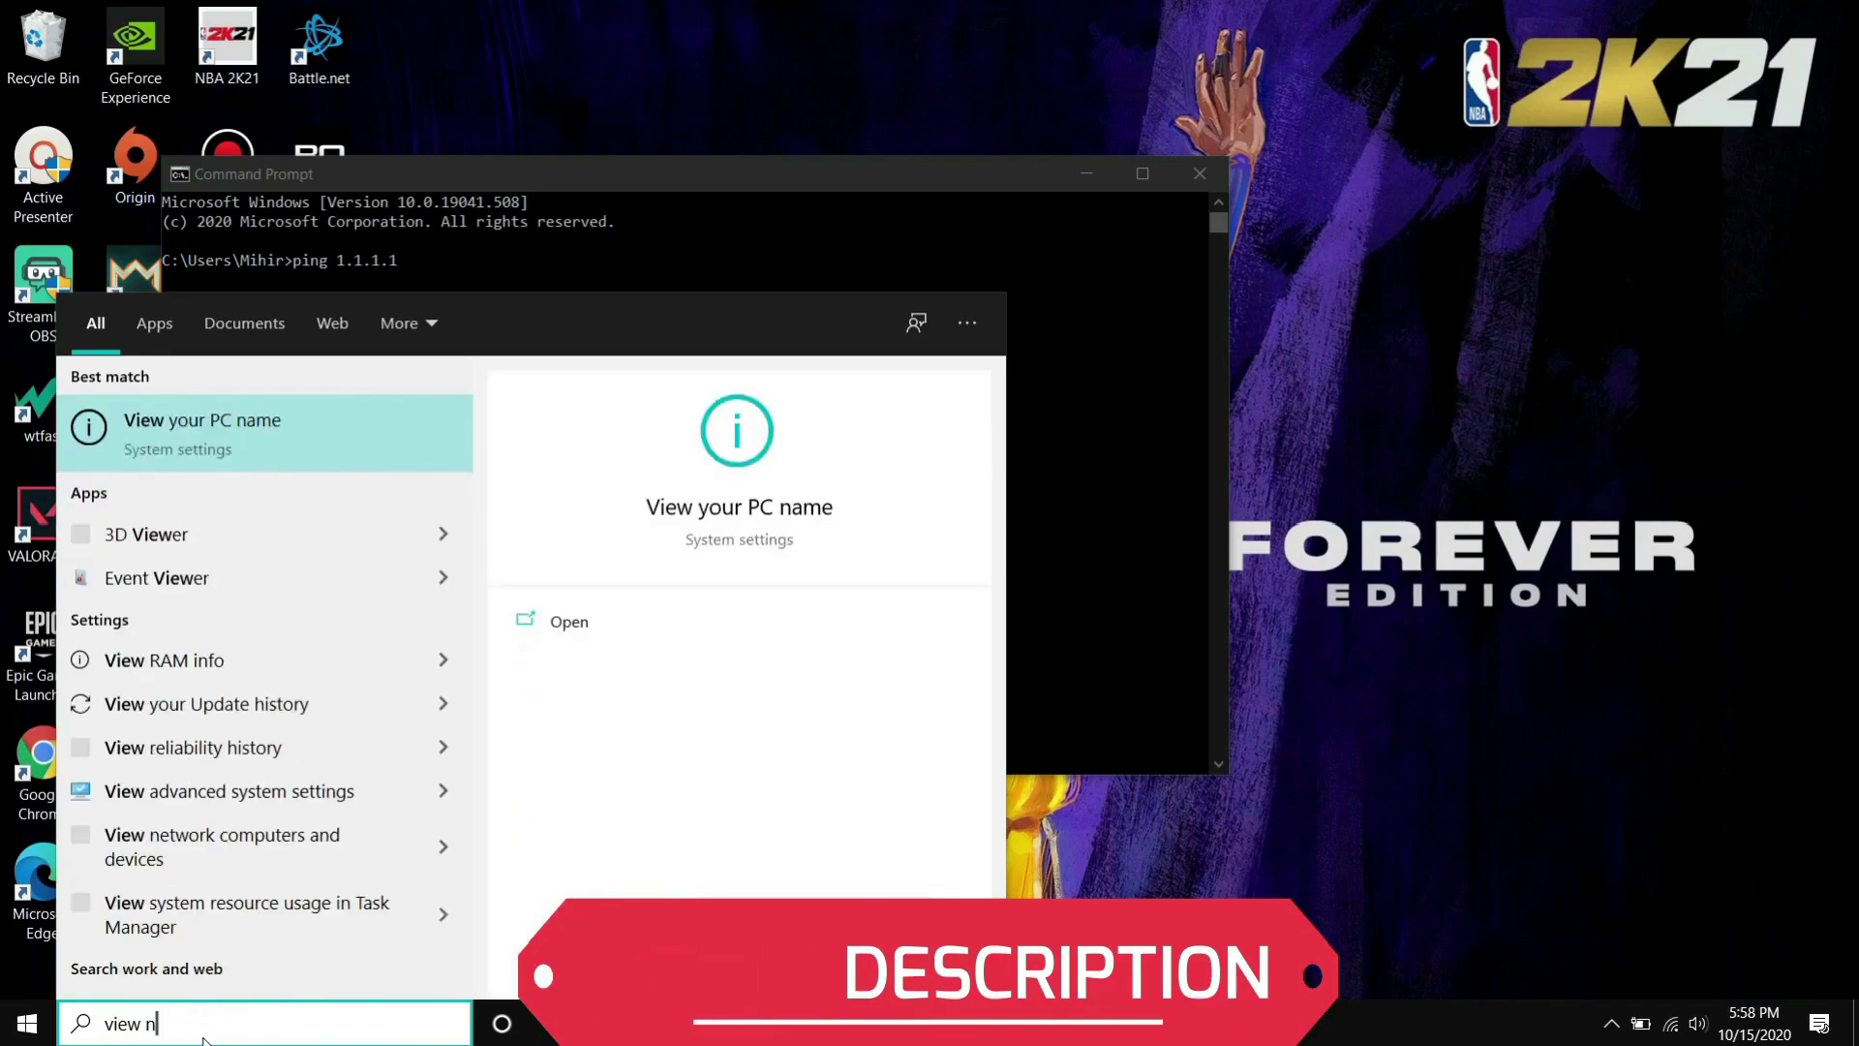
pyautogui.write('etwor')
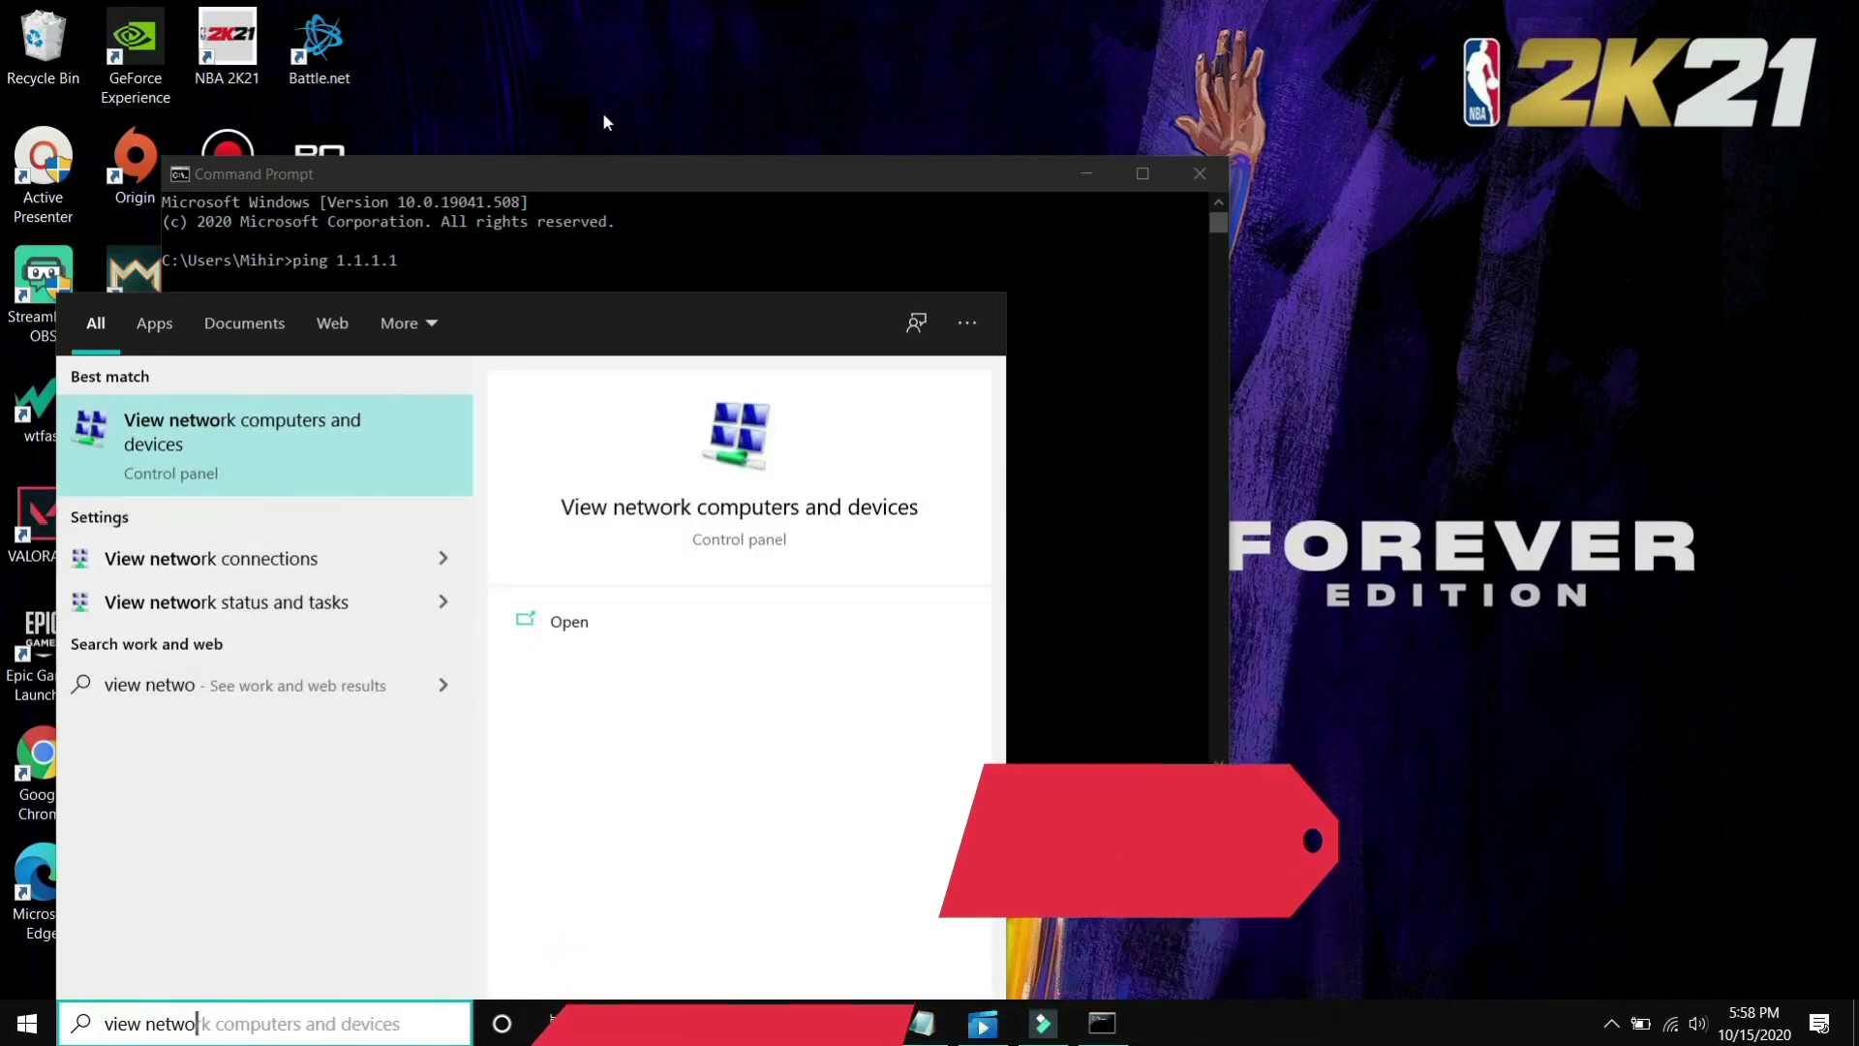
pyautogui.click(237, 570)
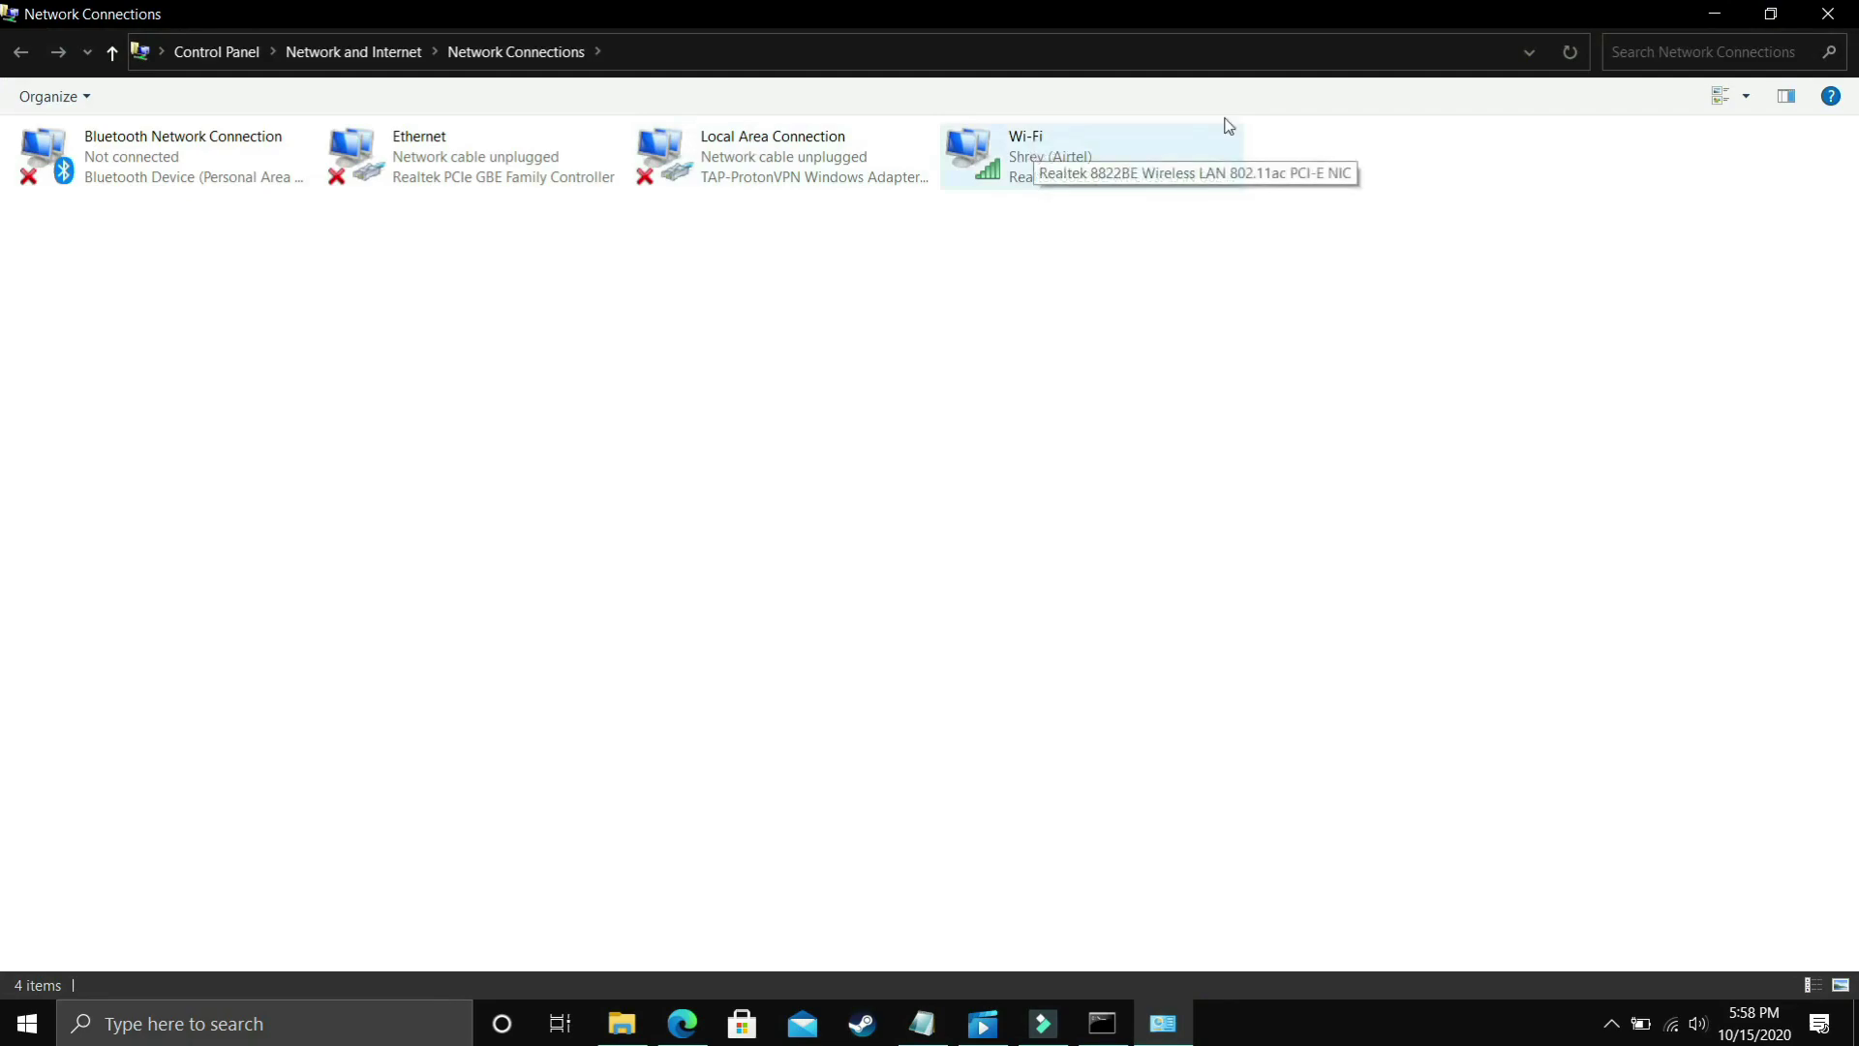
pyautogui.doubleClick(1049, 174)
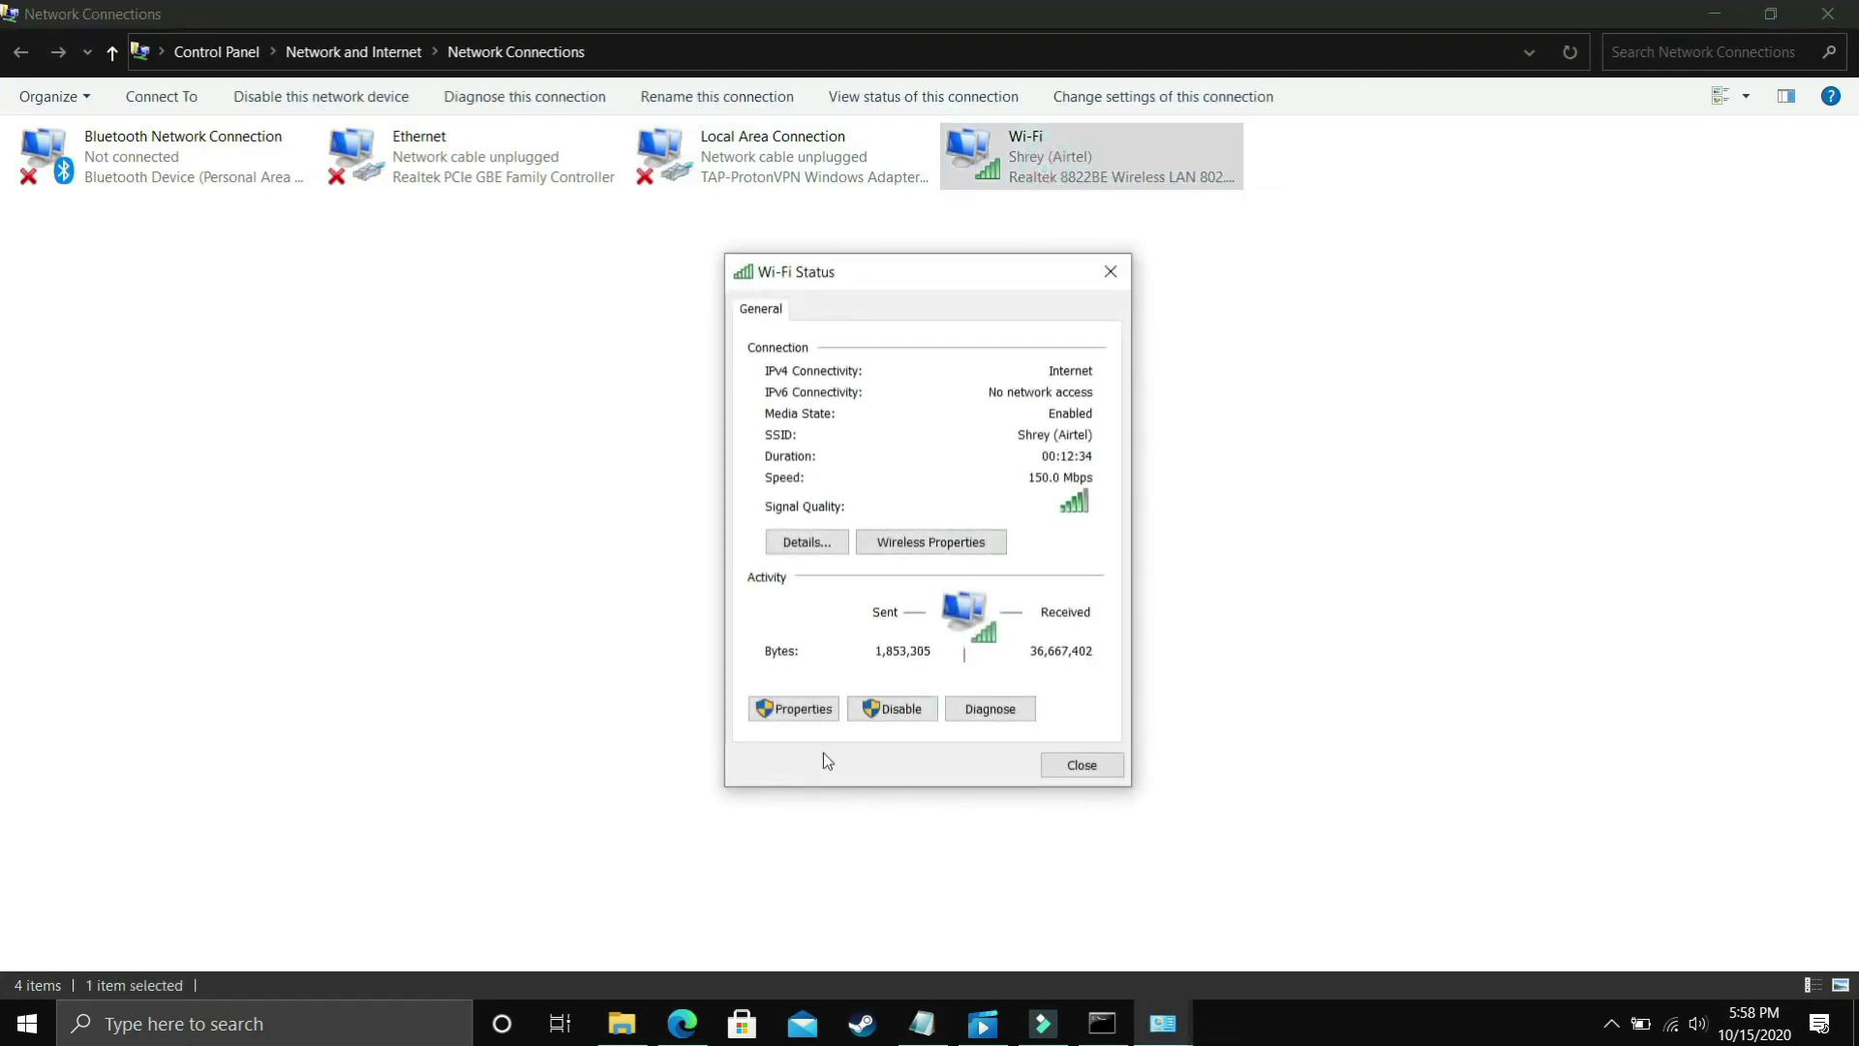
pyautogui.click(778, 716)
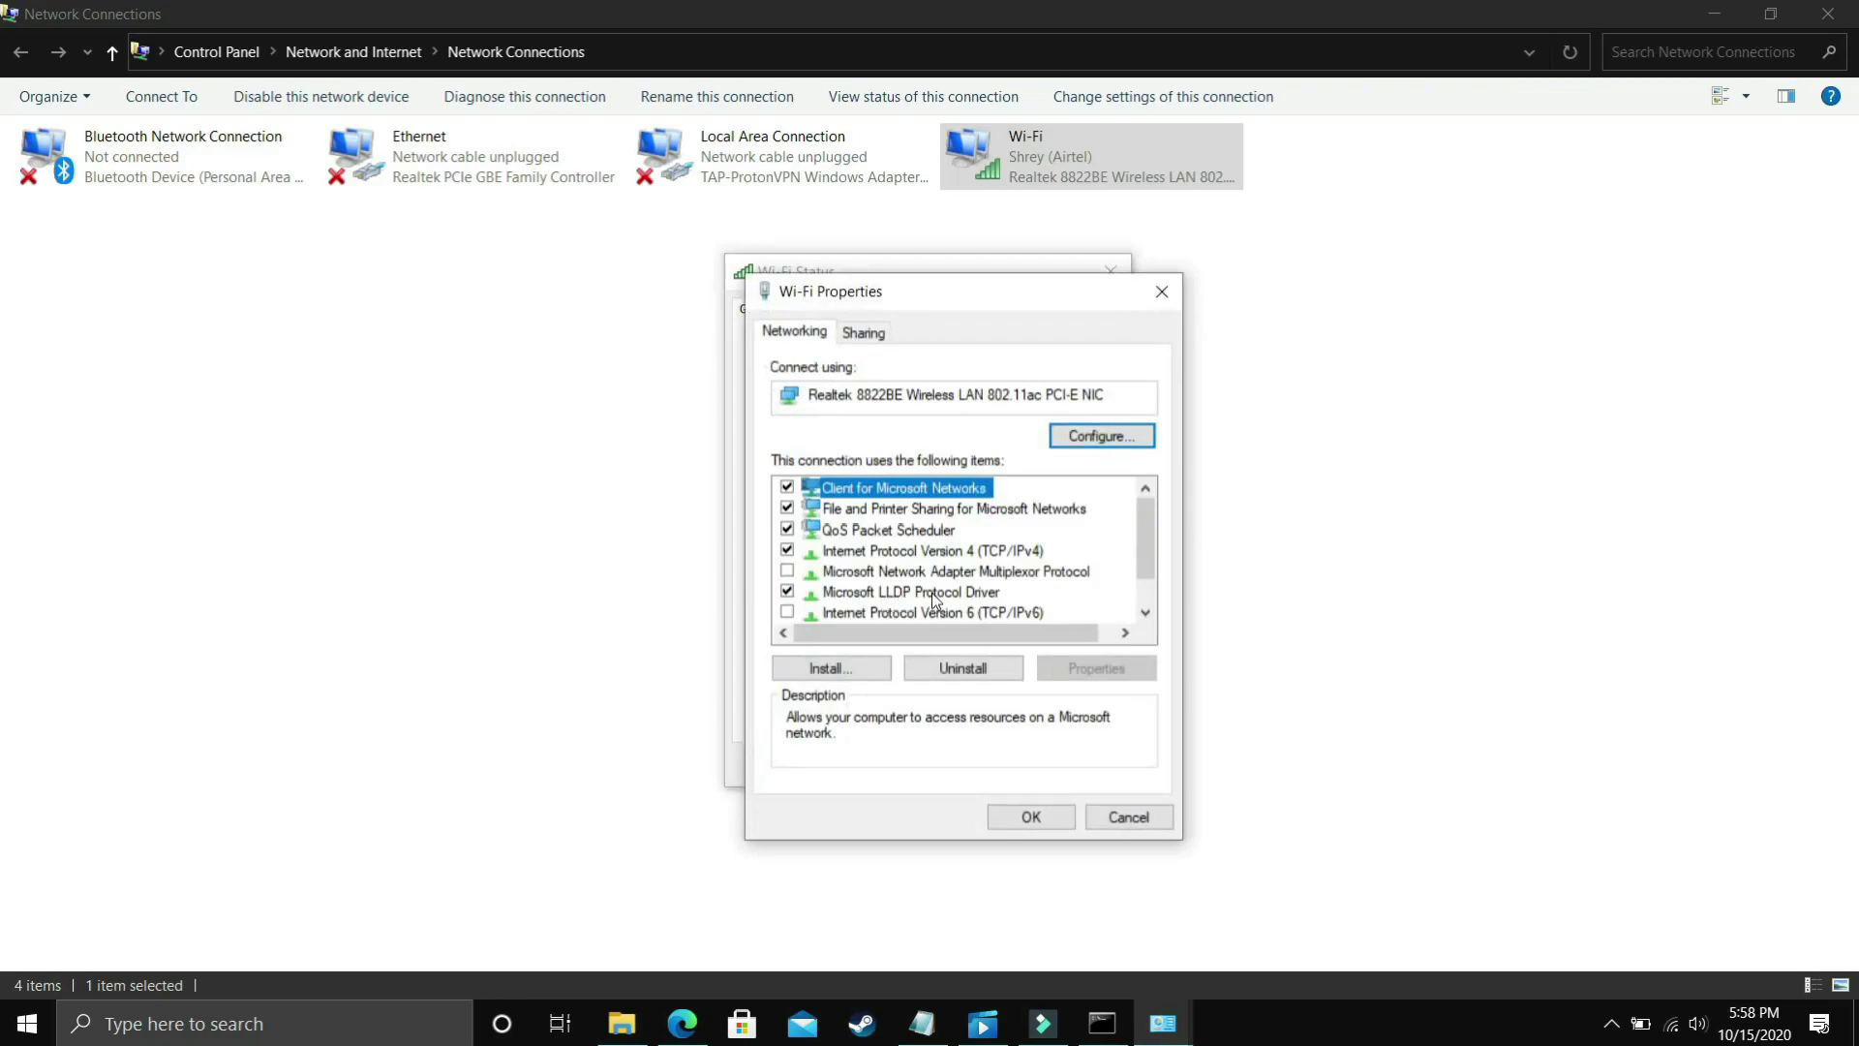
pyautogui.click(957, 551)
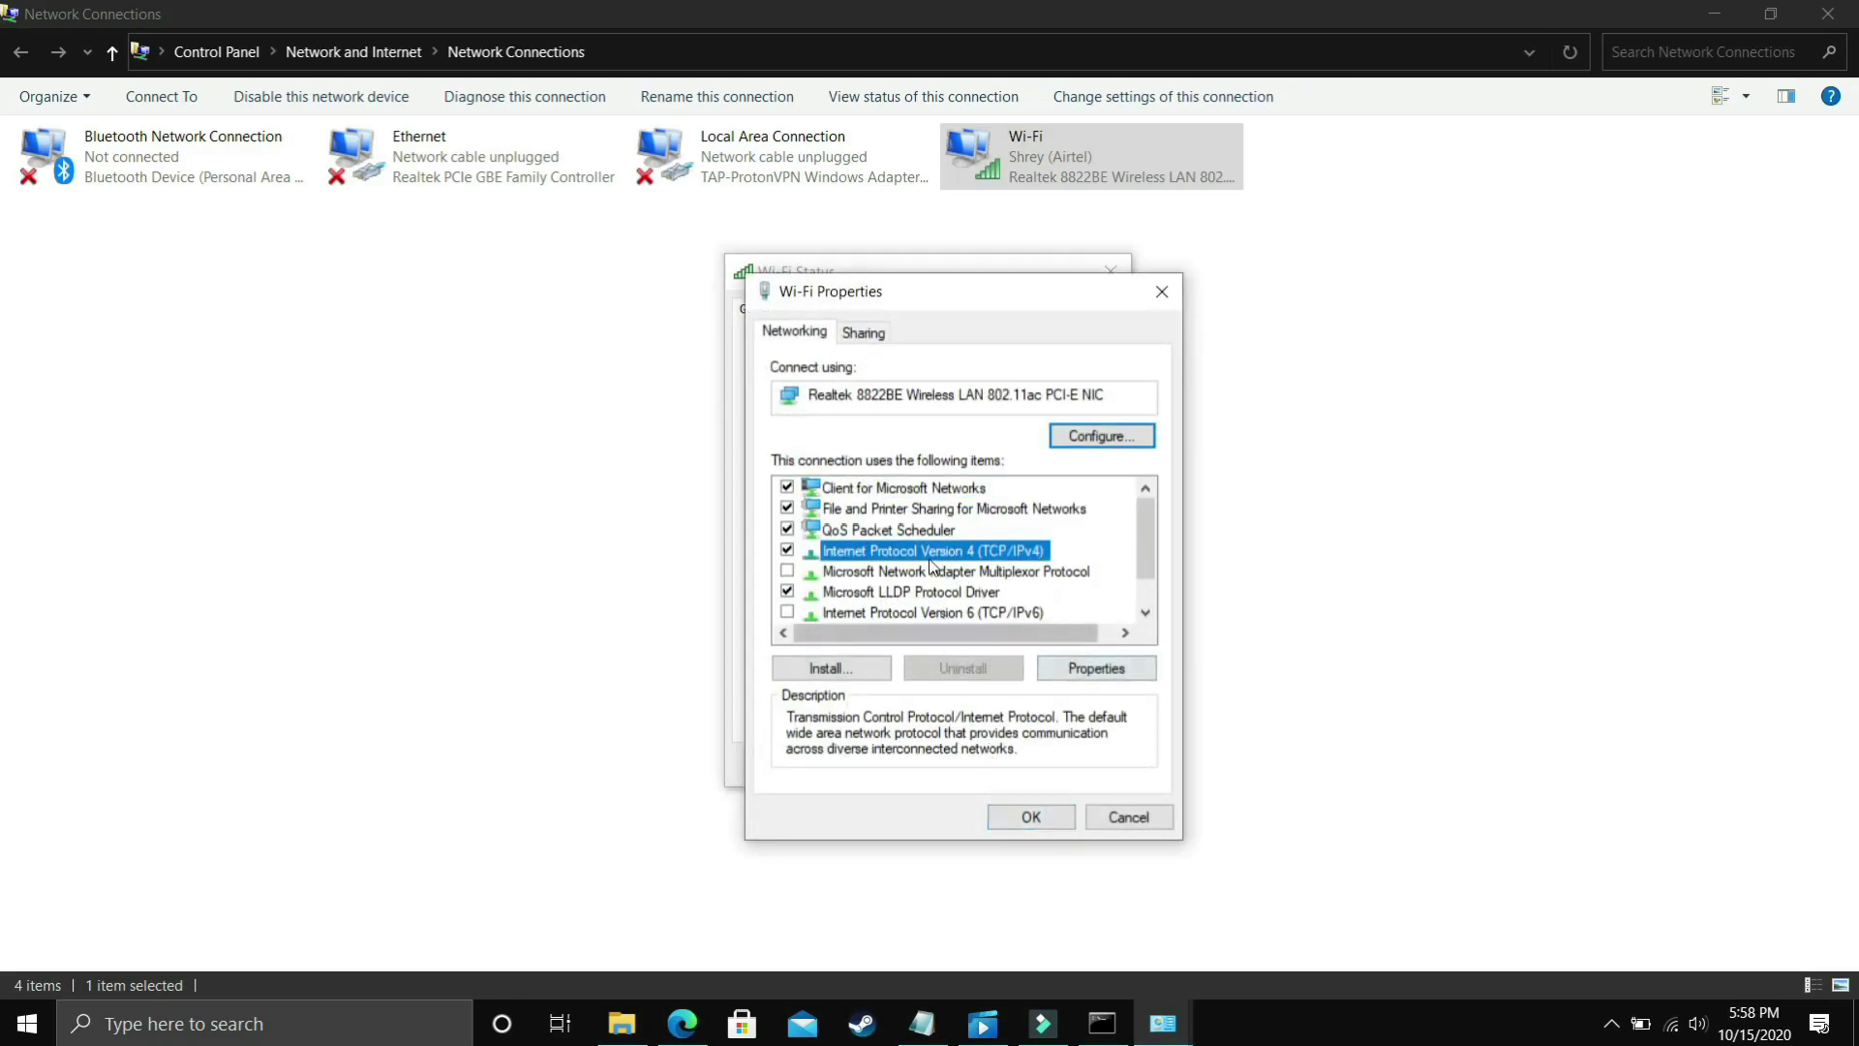
pyautogui.click(1075, 658)
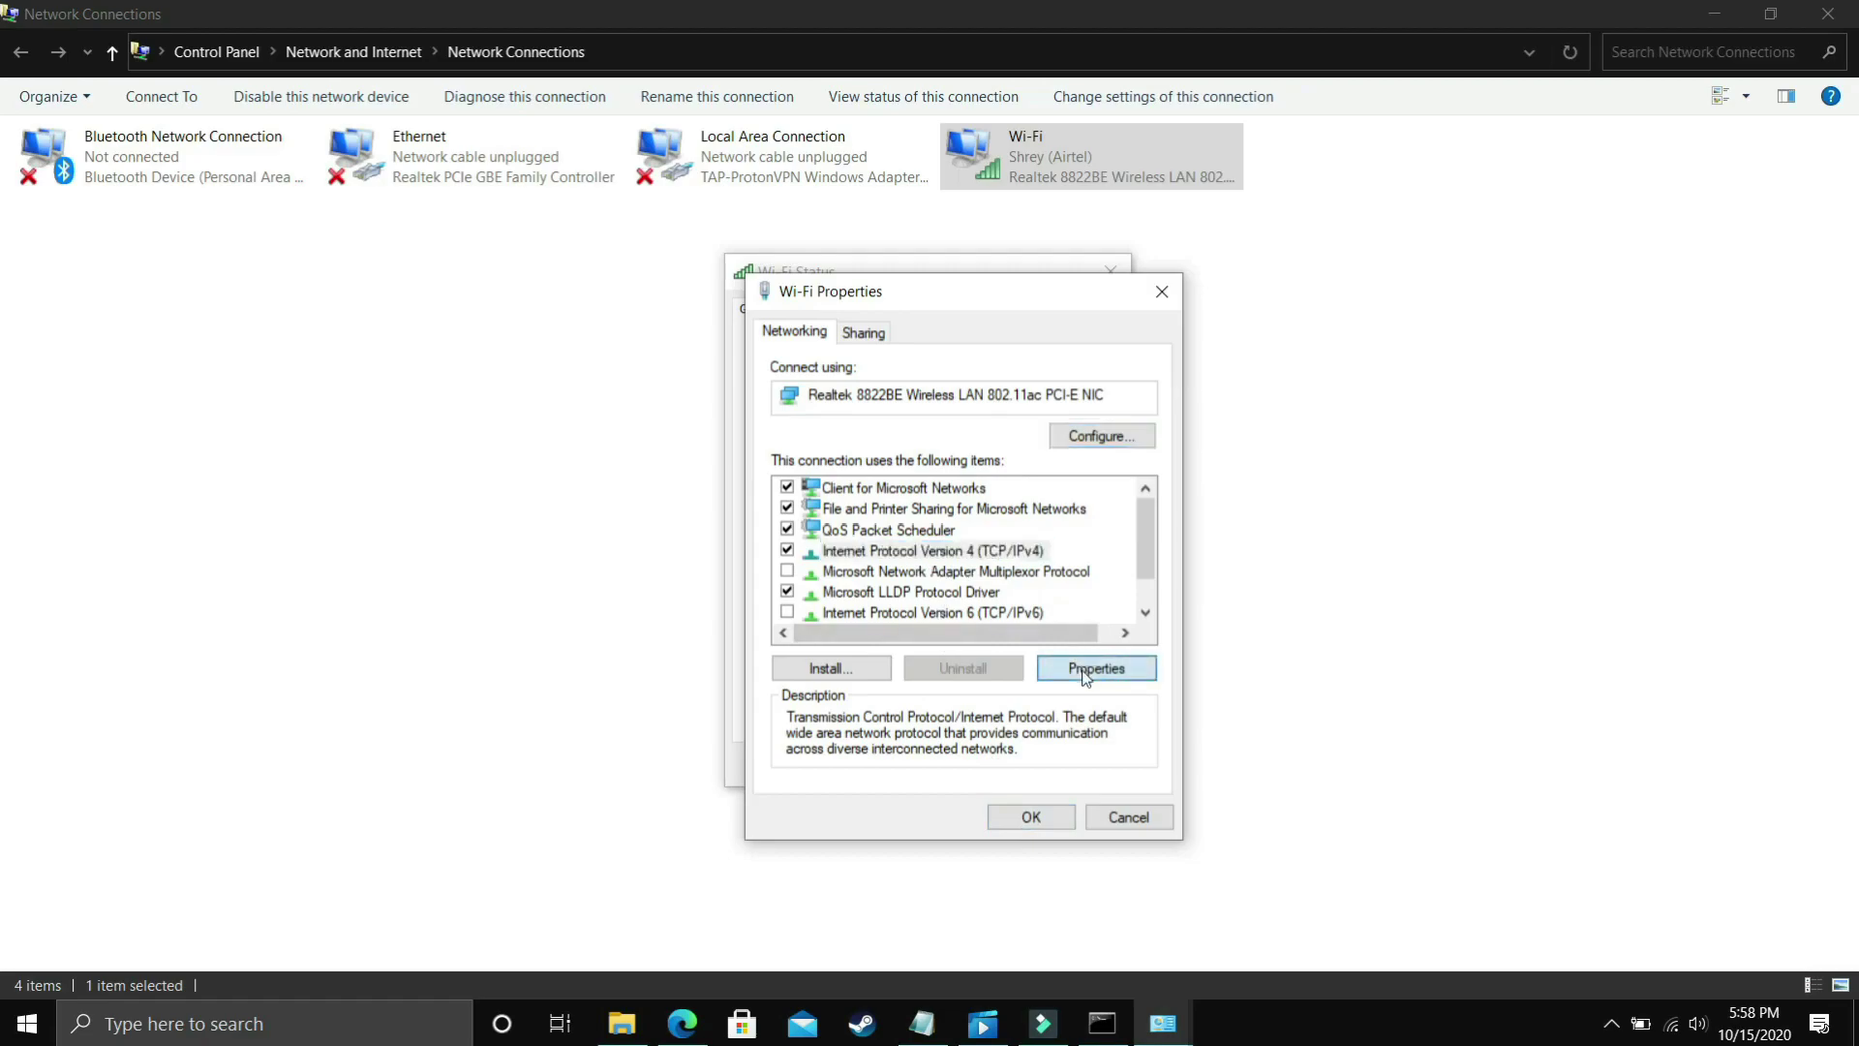
# - Switch to manual DNS and enter 1.1.1.1 preferred and 1.0.0.1 alternate
pyautogui.click(859, 698)
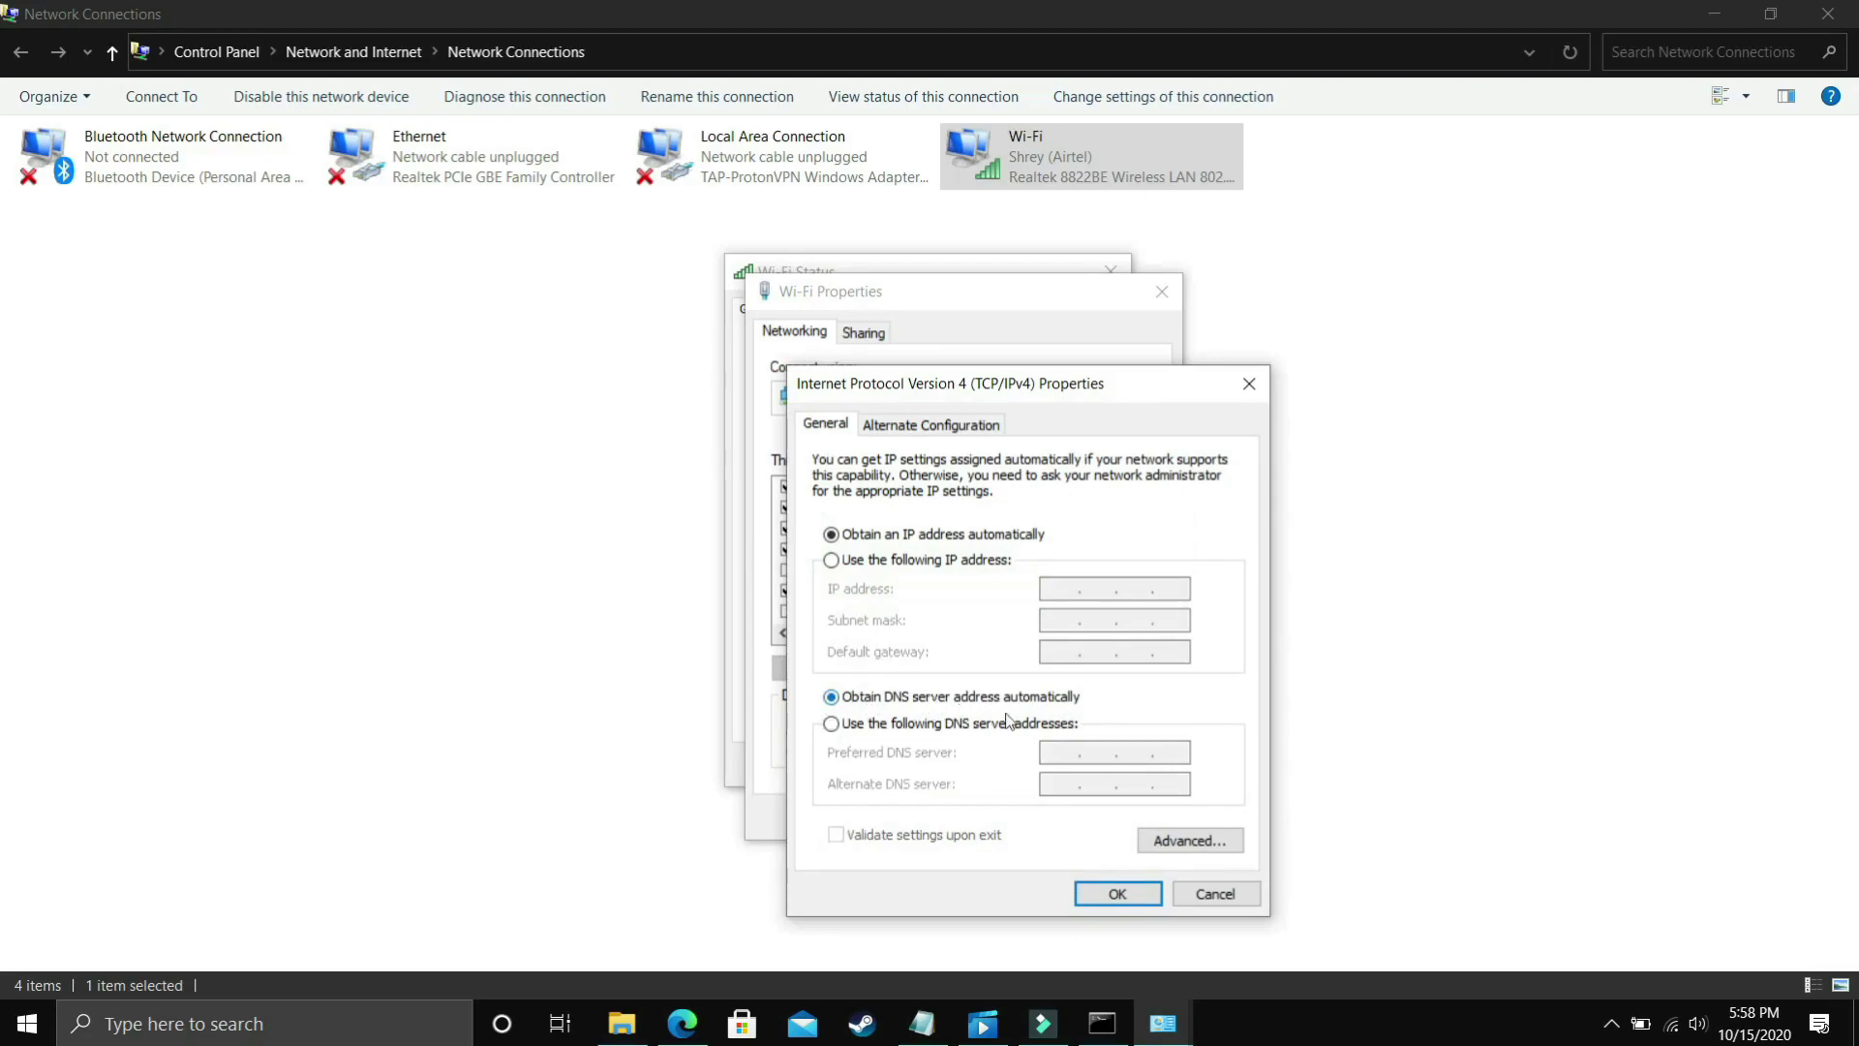
pyautogui.click(851, 725)
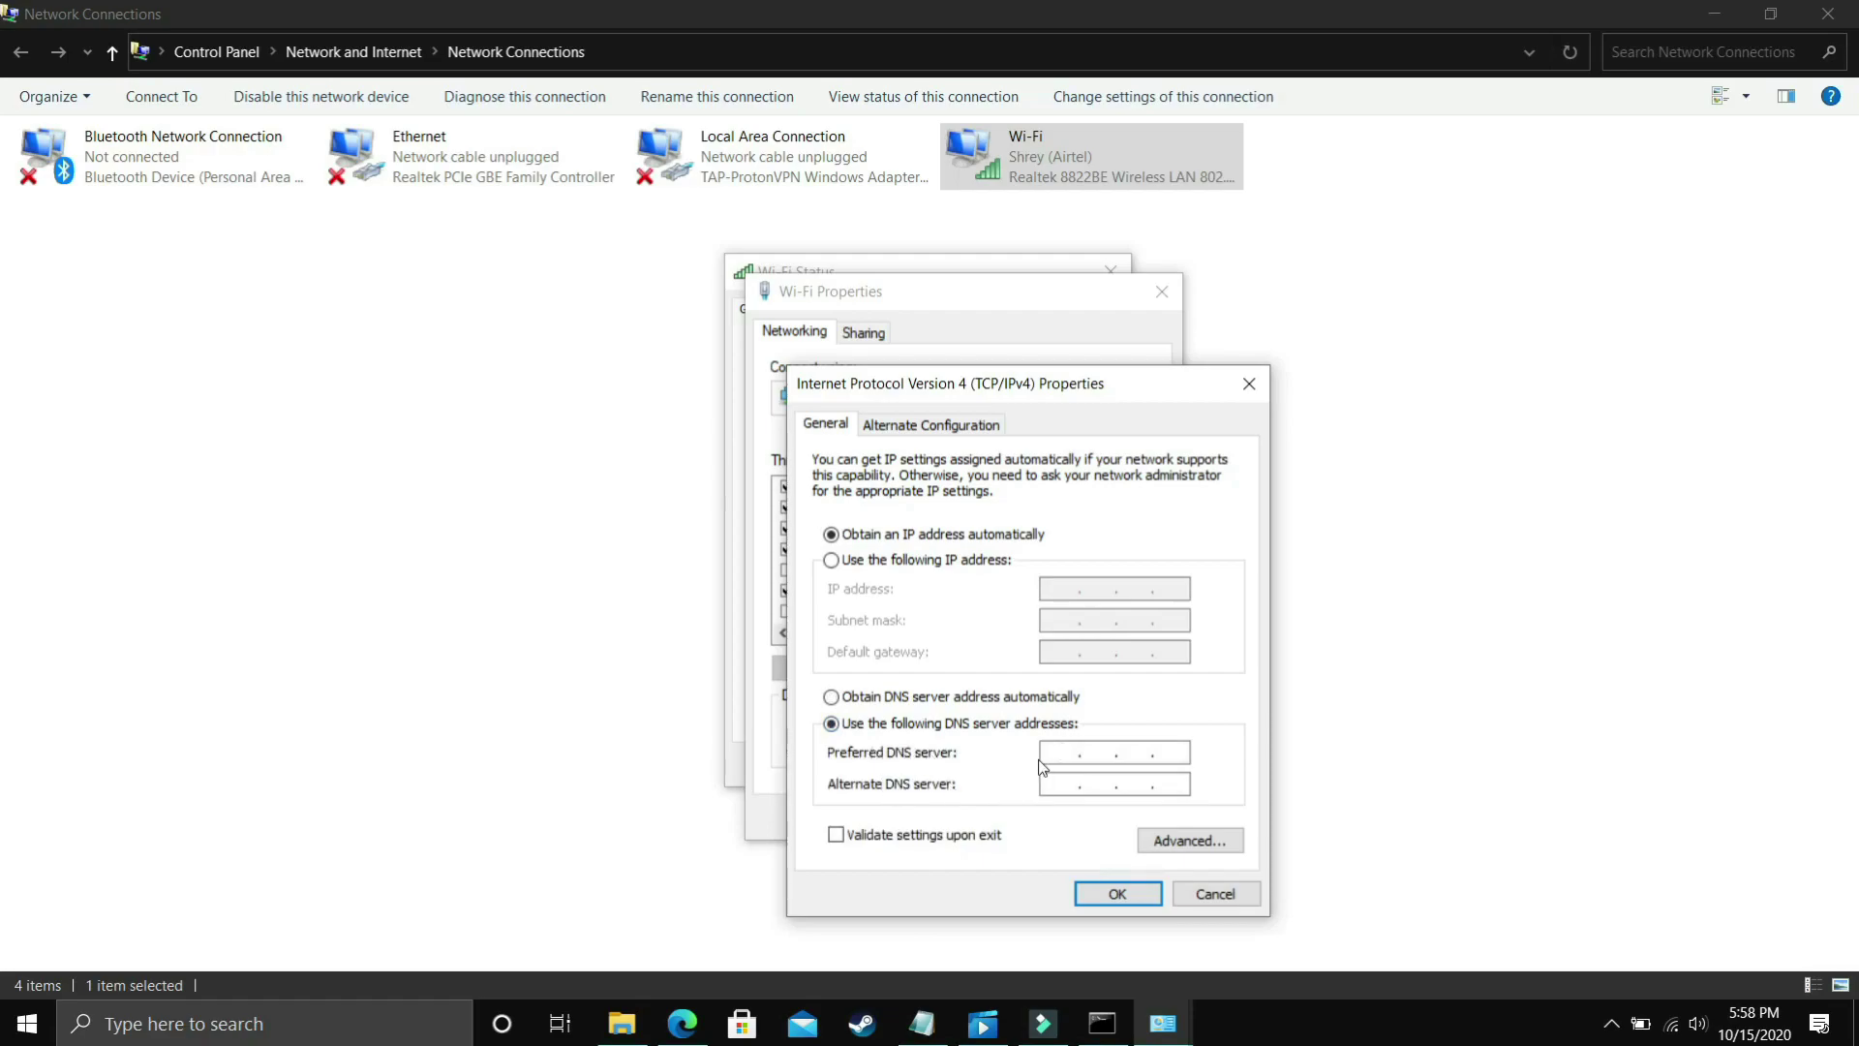
pyautogui.click(1102, 1024)
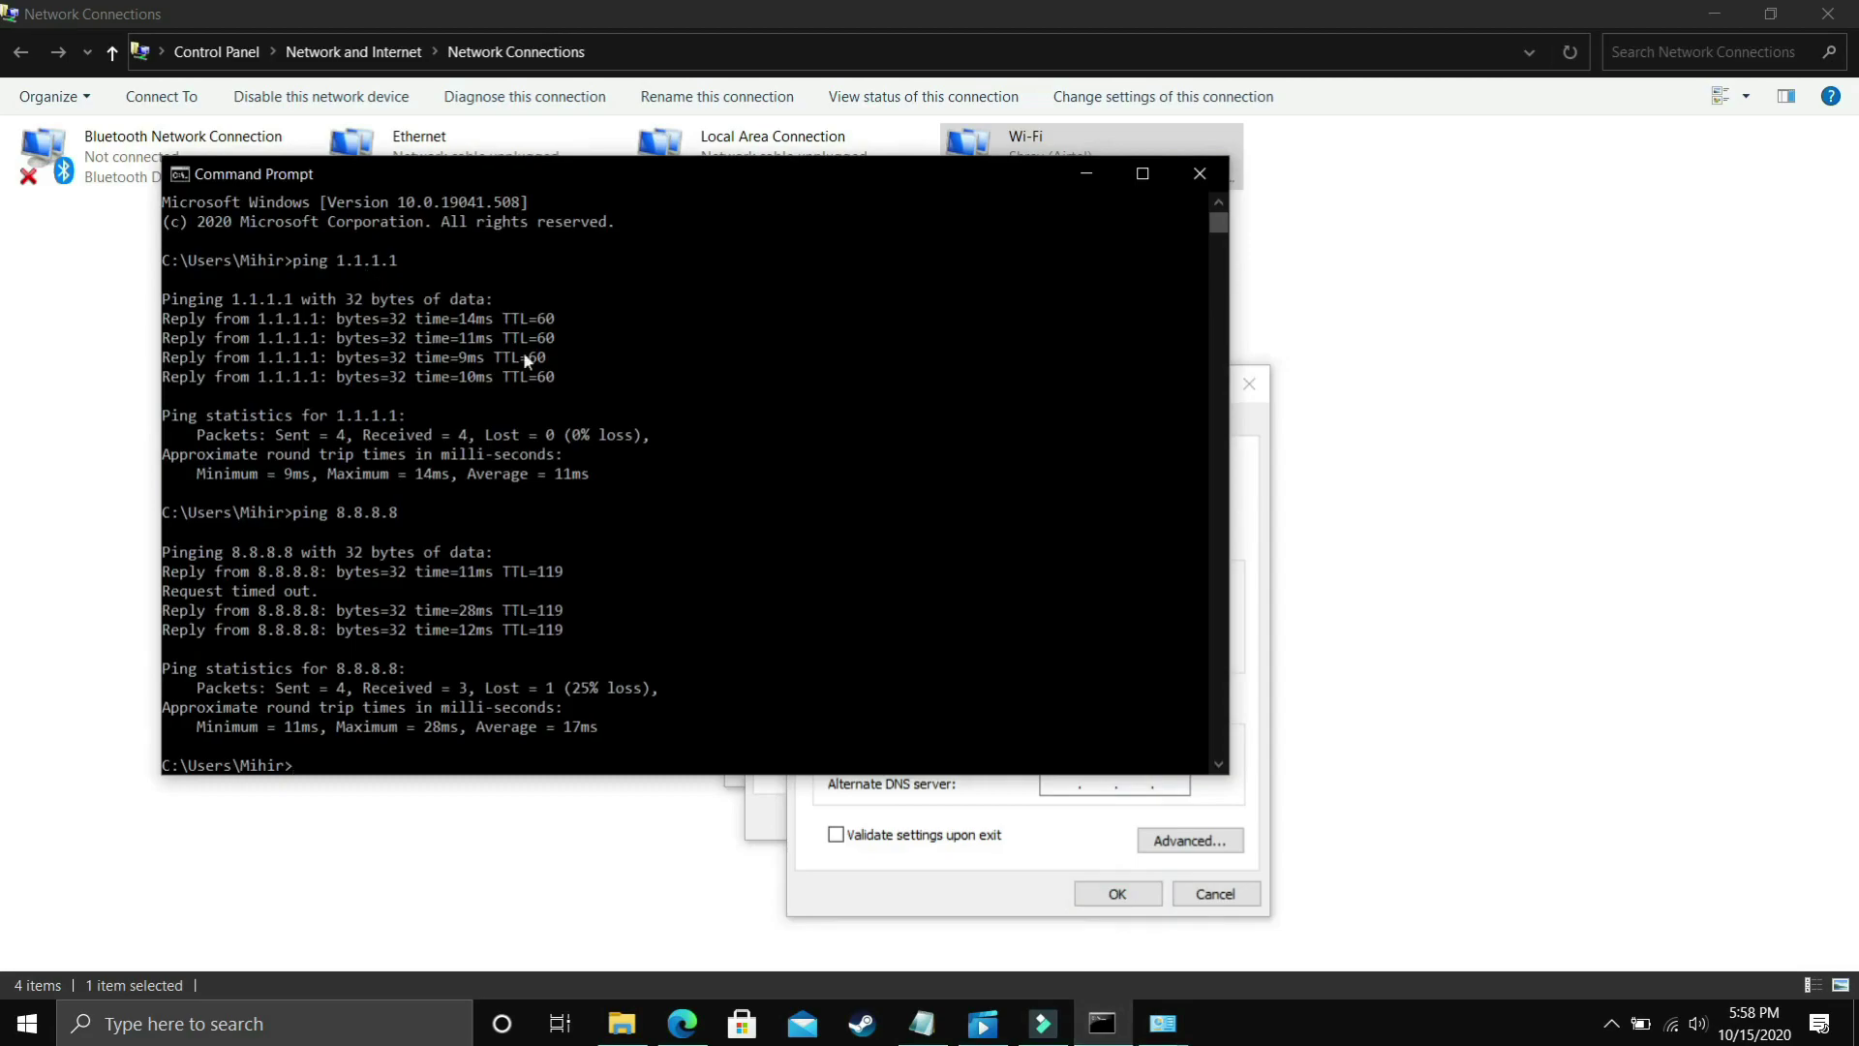
pyautogui.click(984, 836)
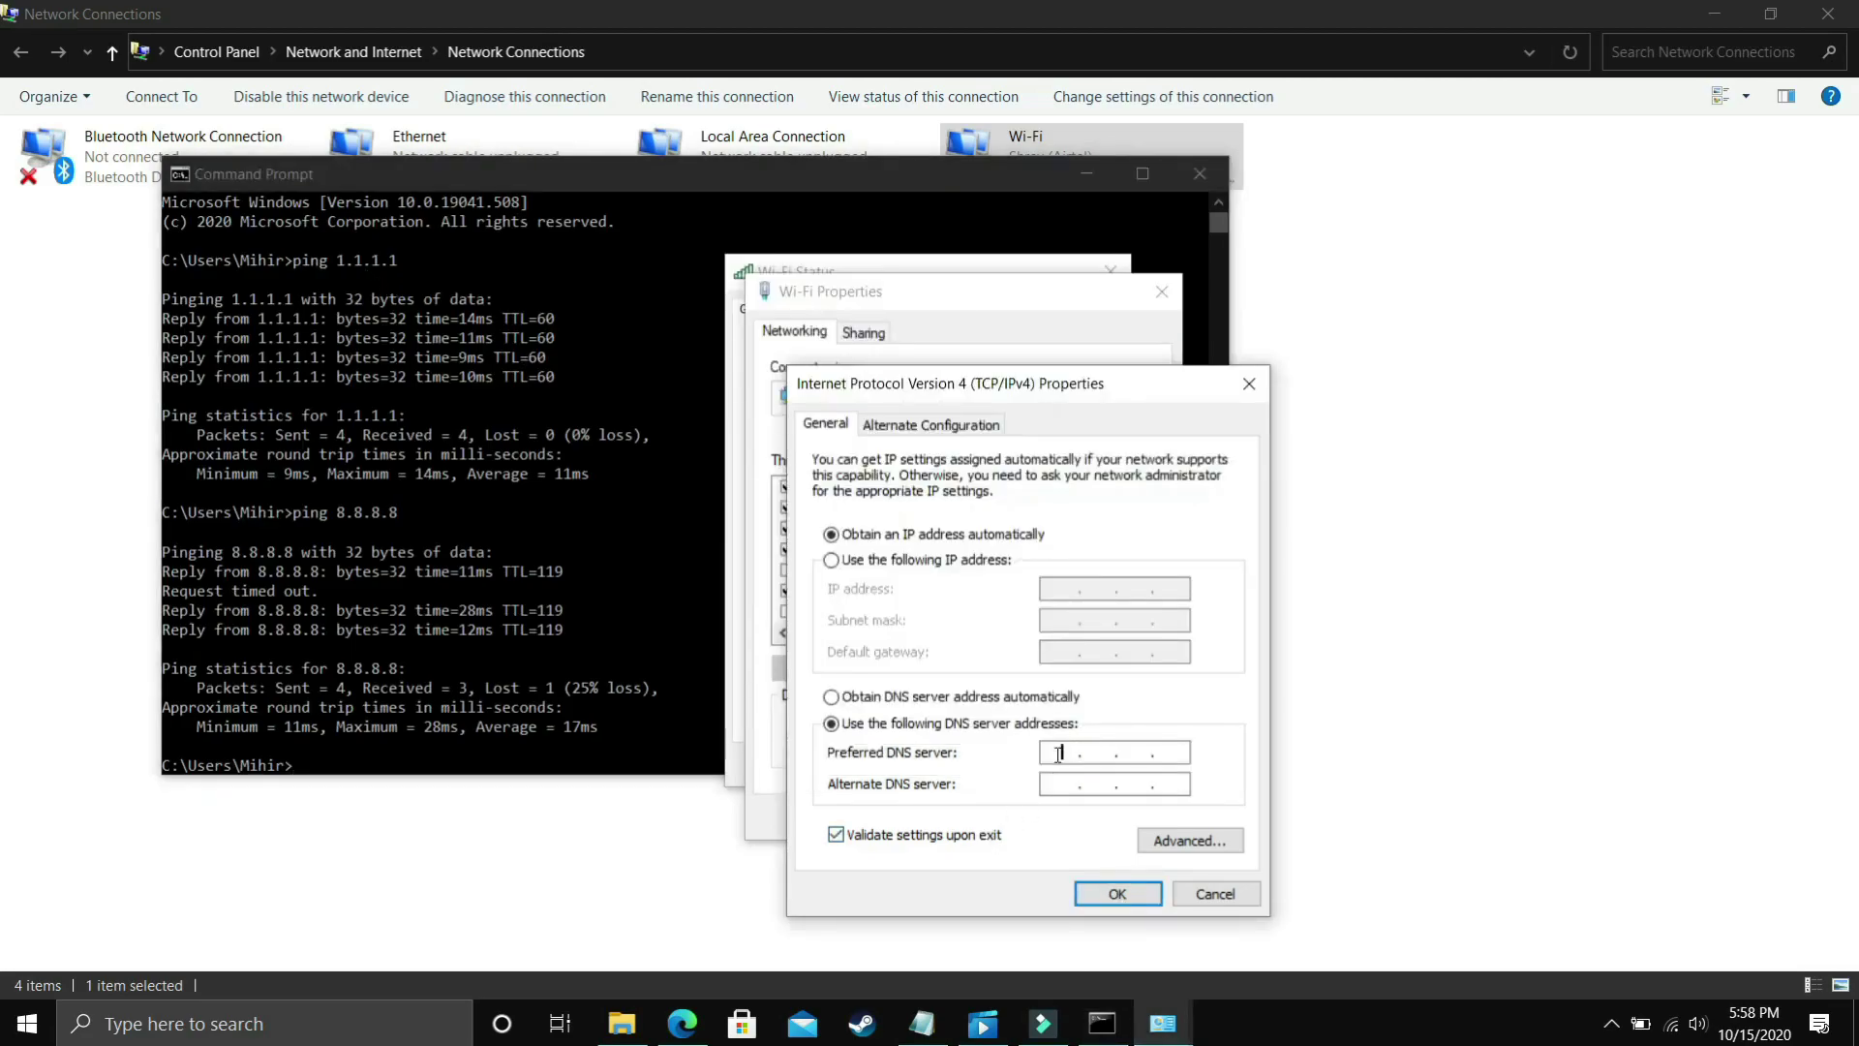
pyautogui.write('1.1.1.1')
pyautogui.press('Tab')
pyautogui.write('1.0.0.1')
# - Replace the DNS servers with 8.8.8.8 preferred and 8.8.4.4 alternate
pyautogui.click(1074, 753)
pyautogui.write('8.8.8.8')
pyautogui.press('Tab')
pyautogui.write('8.8.4.4')
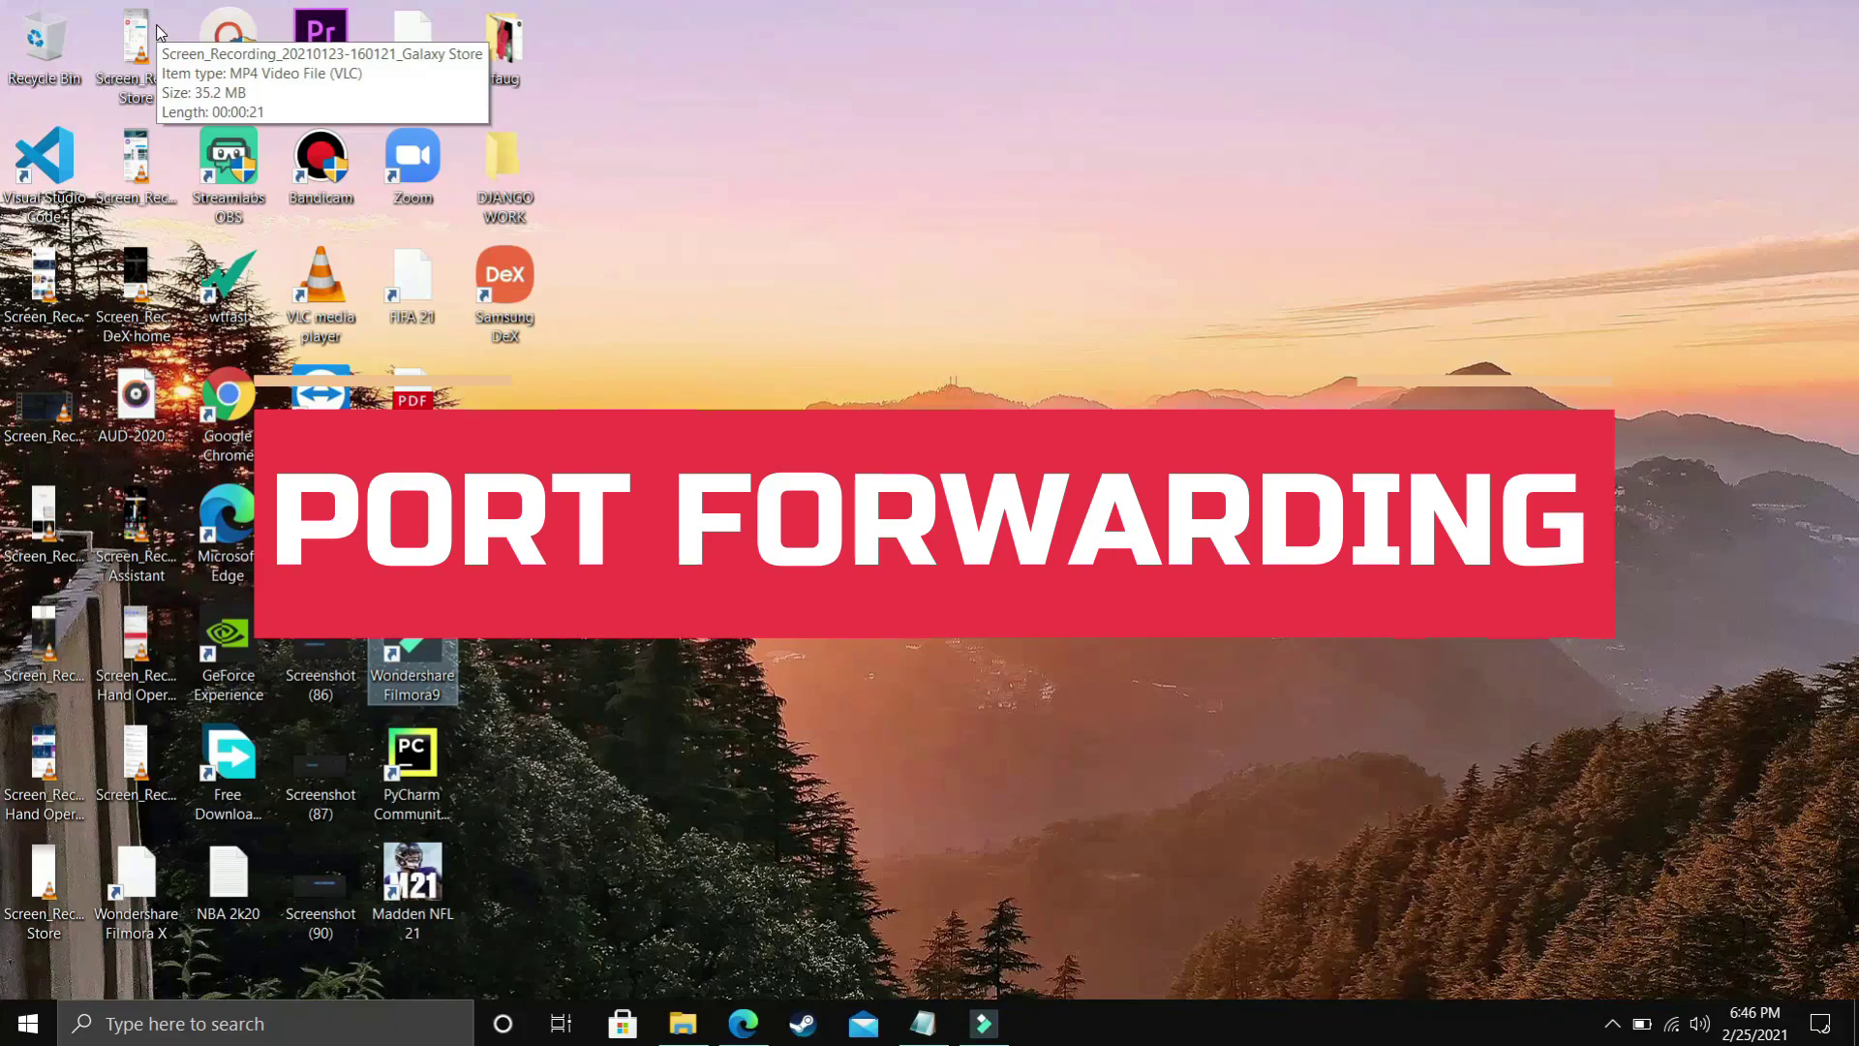
# - On portforward.com's League of Legends page, select the TCP ports 2099,5222-5223,8088,8393-8400
pyautogui.click(754, 963)
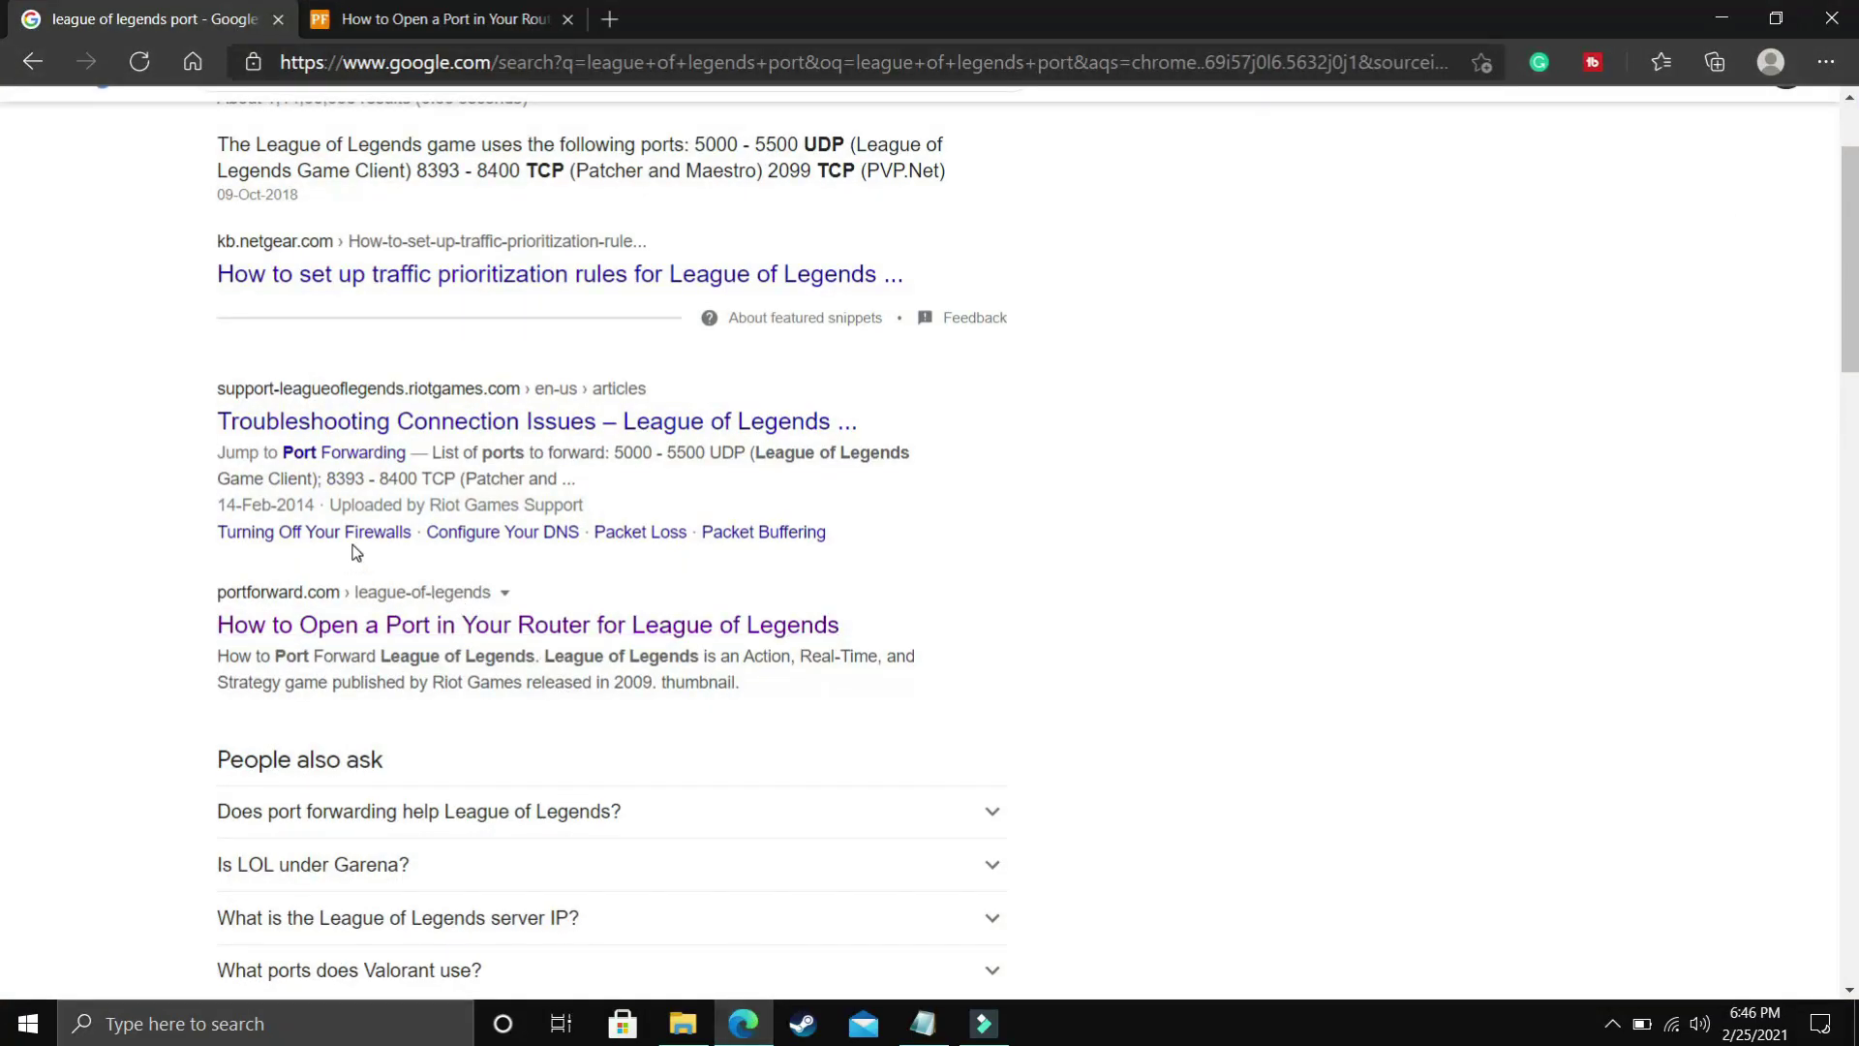
pyautogui.scroll(2, 355, 550)
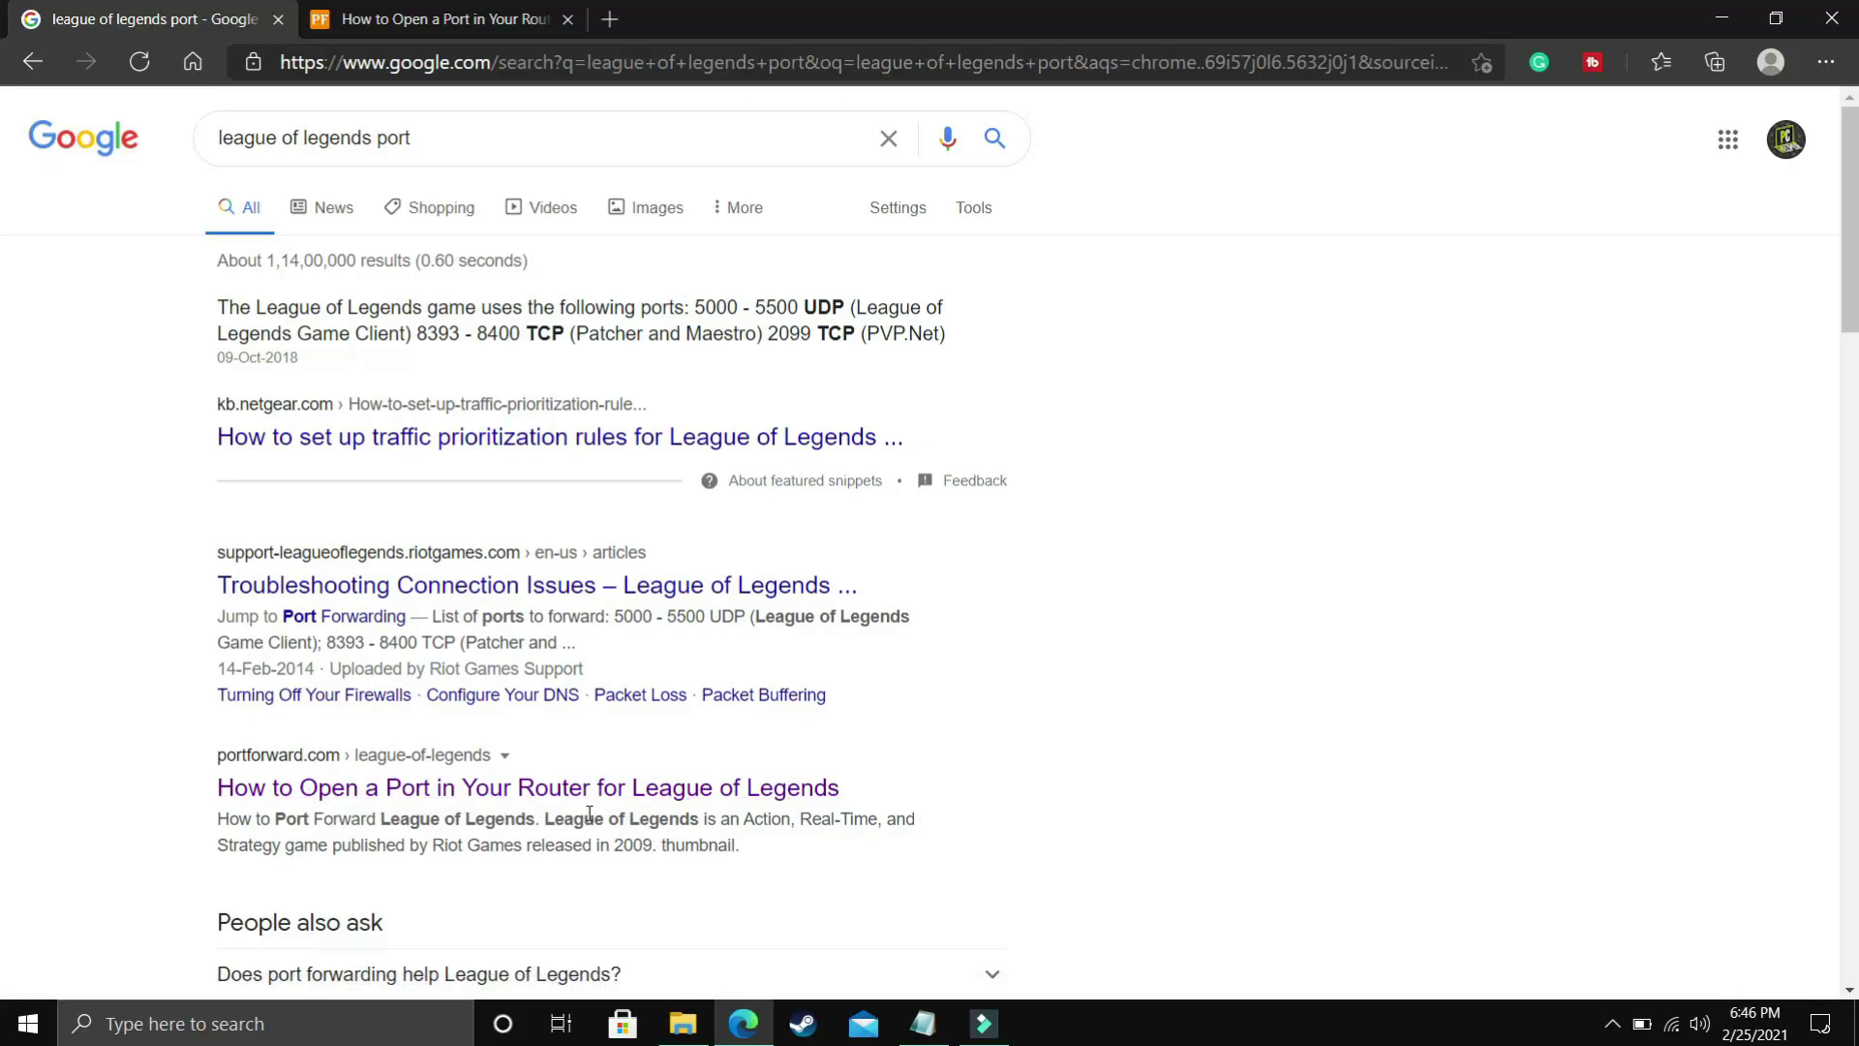
pyautogui.click(403, 15)
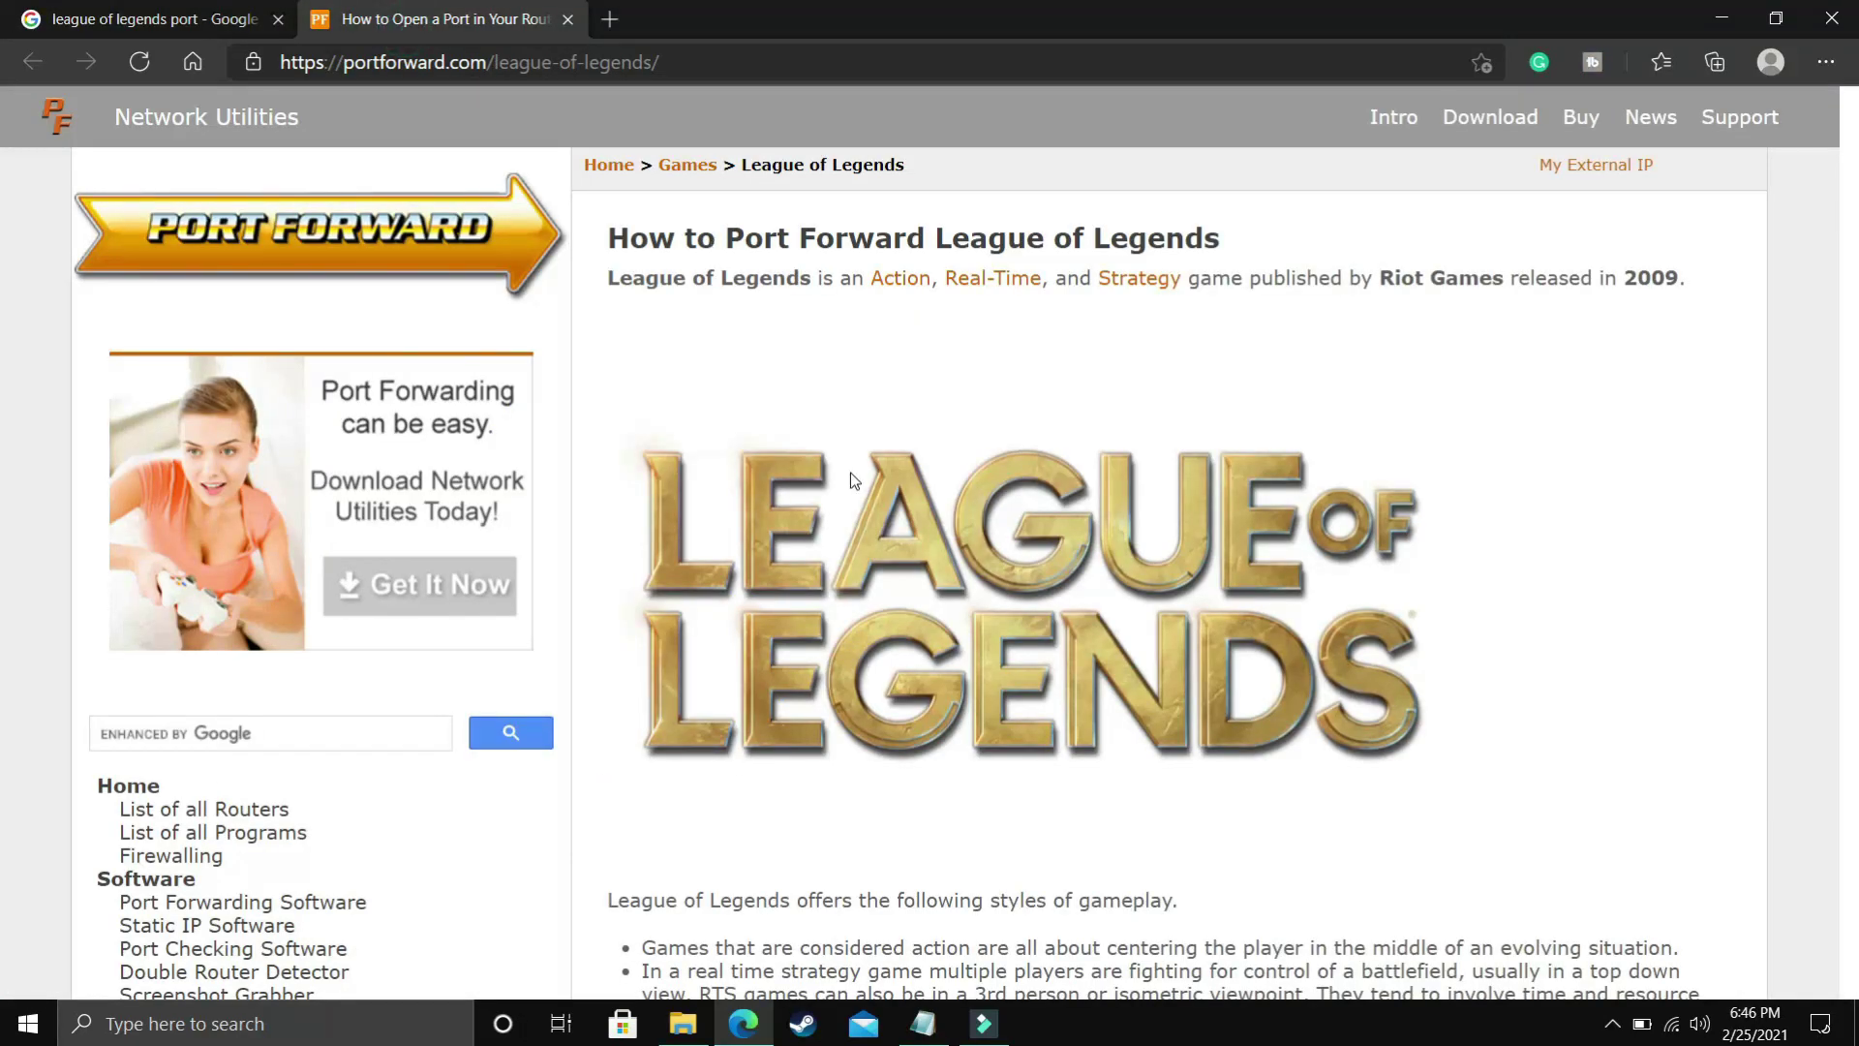
pyautogui.scroll(-2, 853, 481)
pyautogui.scroll(-10, 850, 472)
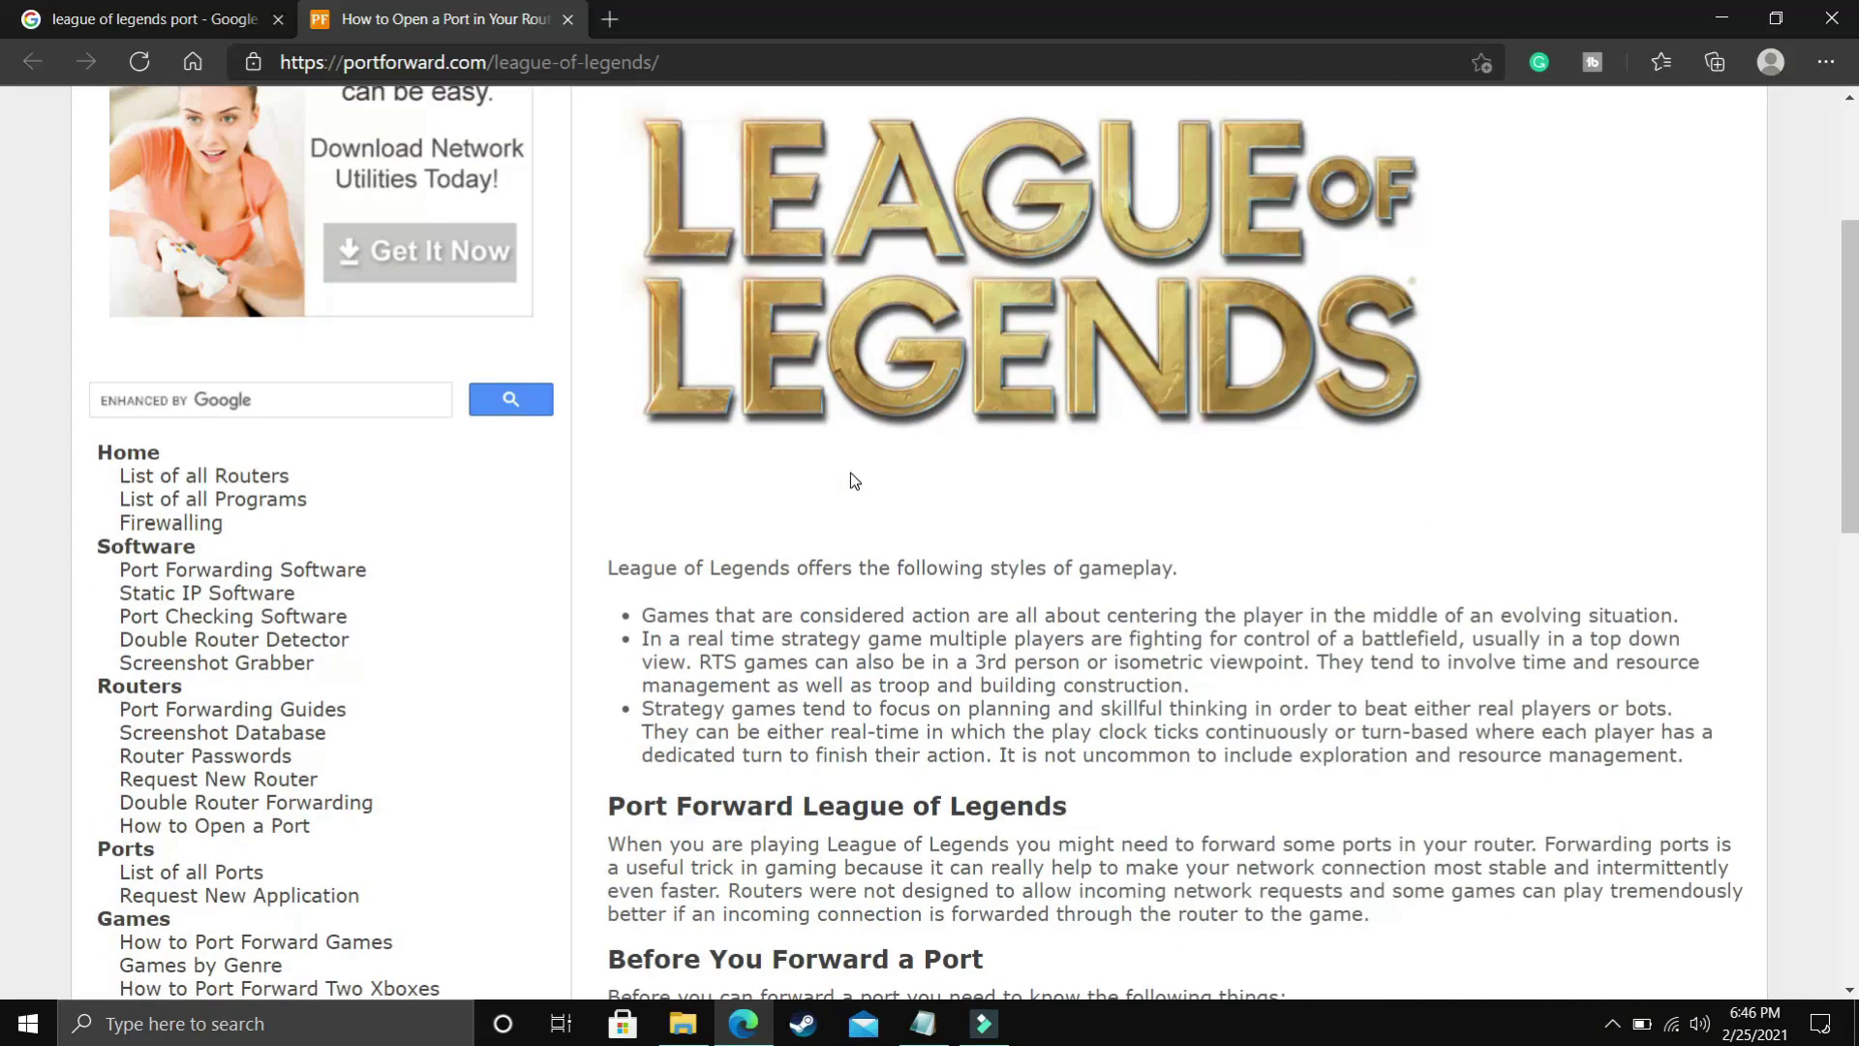
pyautogui.scroll(-1, 851, 472)
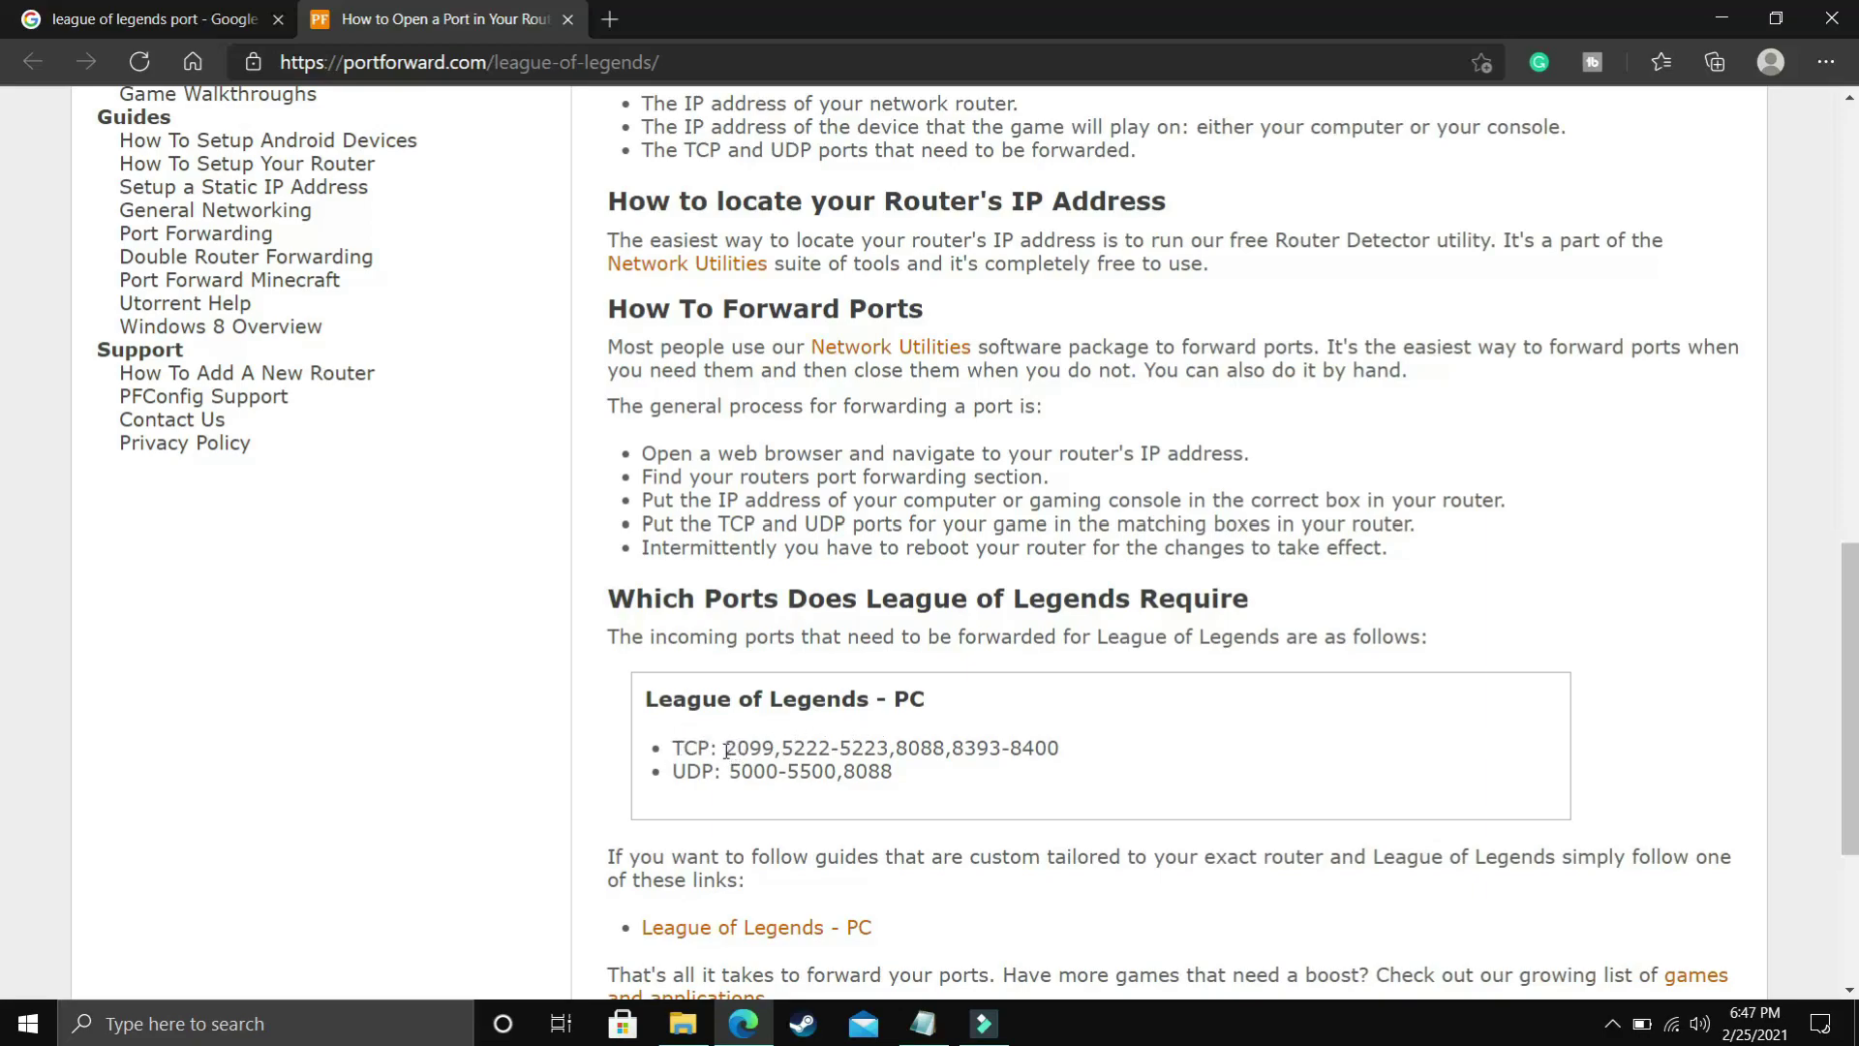
pyautogui.moveTo(726, 751); pyautogui.dragTo(1070, 753)
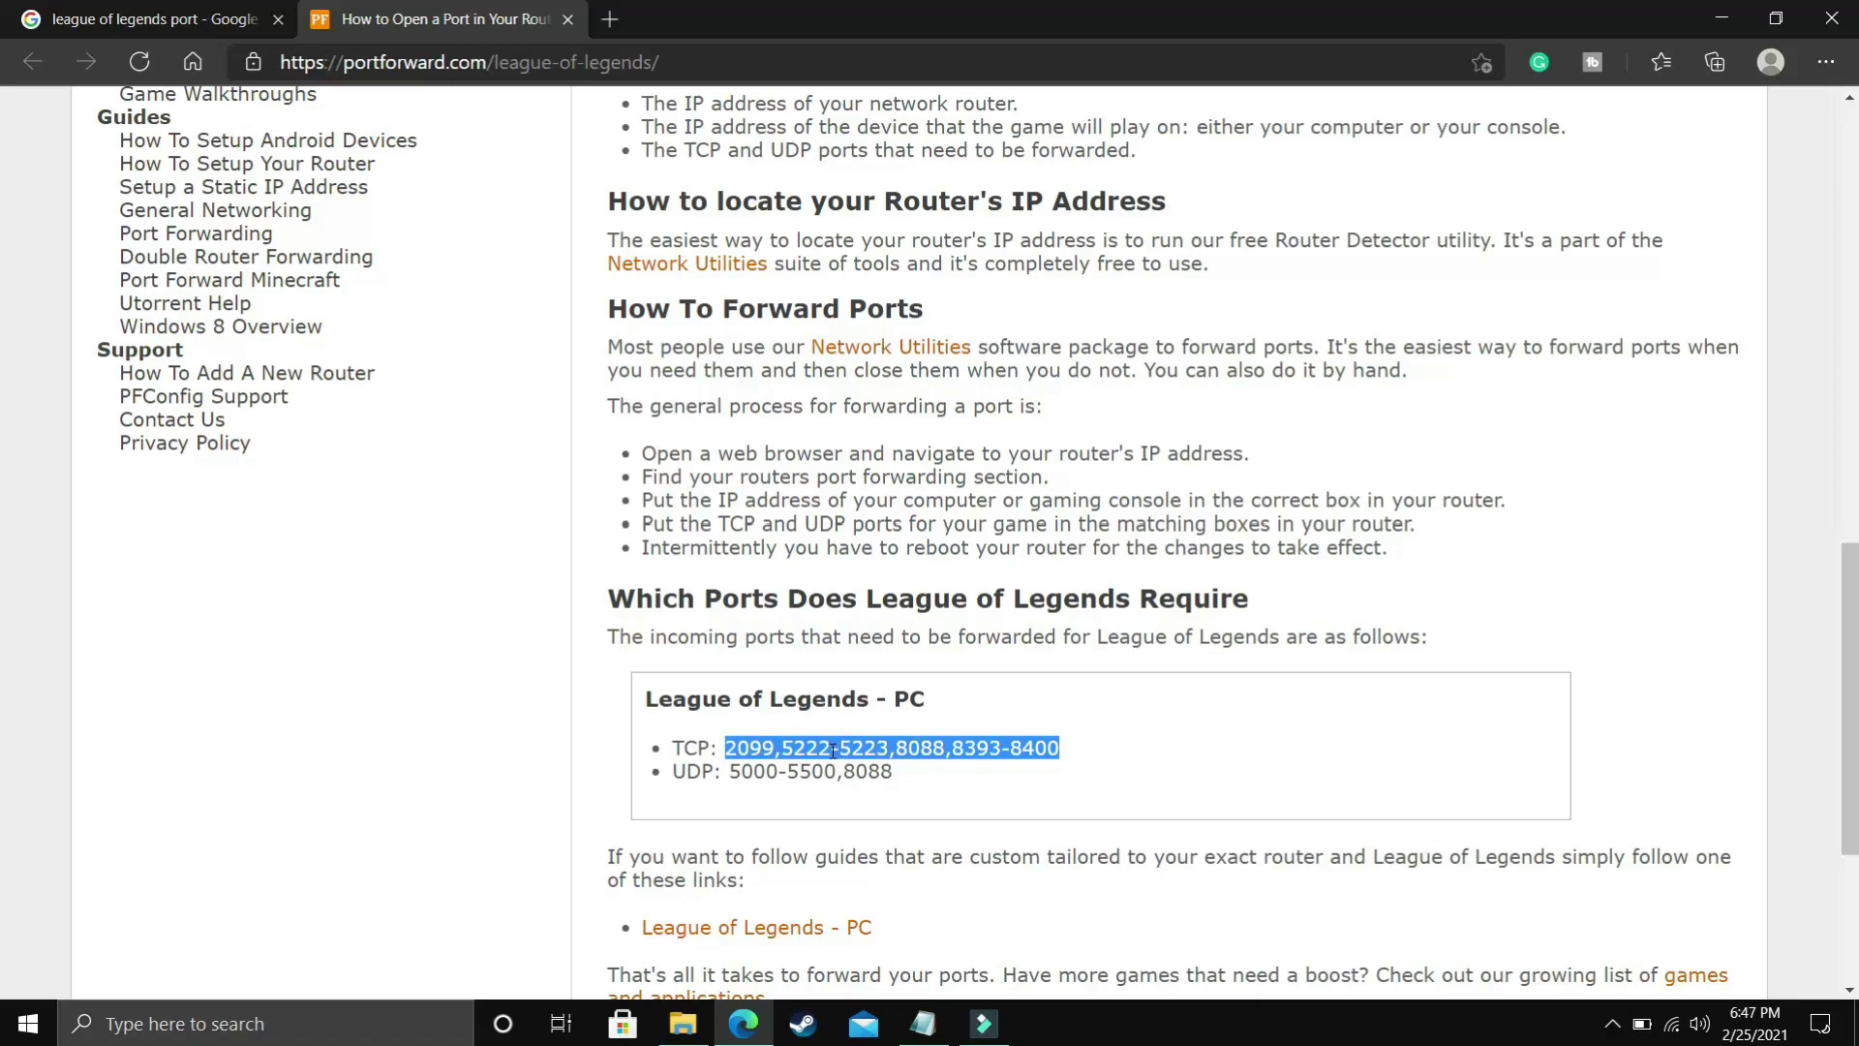
# - Open Windows Defender Firewall with Advanced Security to its Inbound Rules list
pyautogui.click(253, 1034)
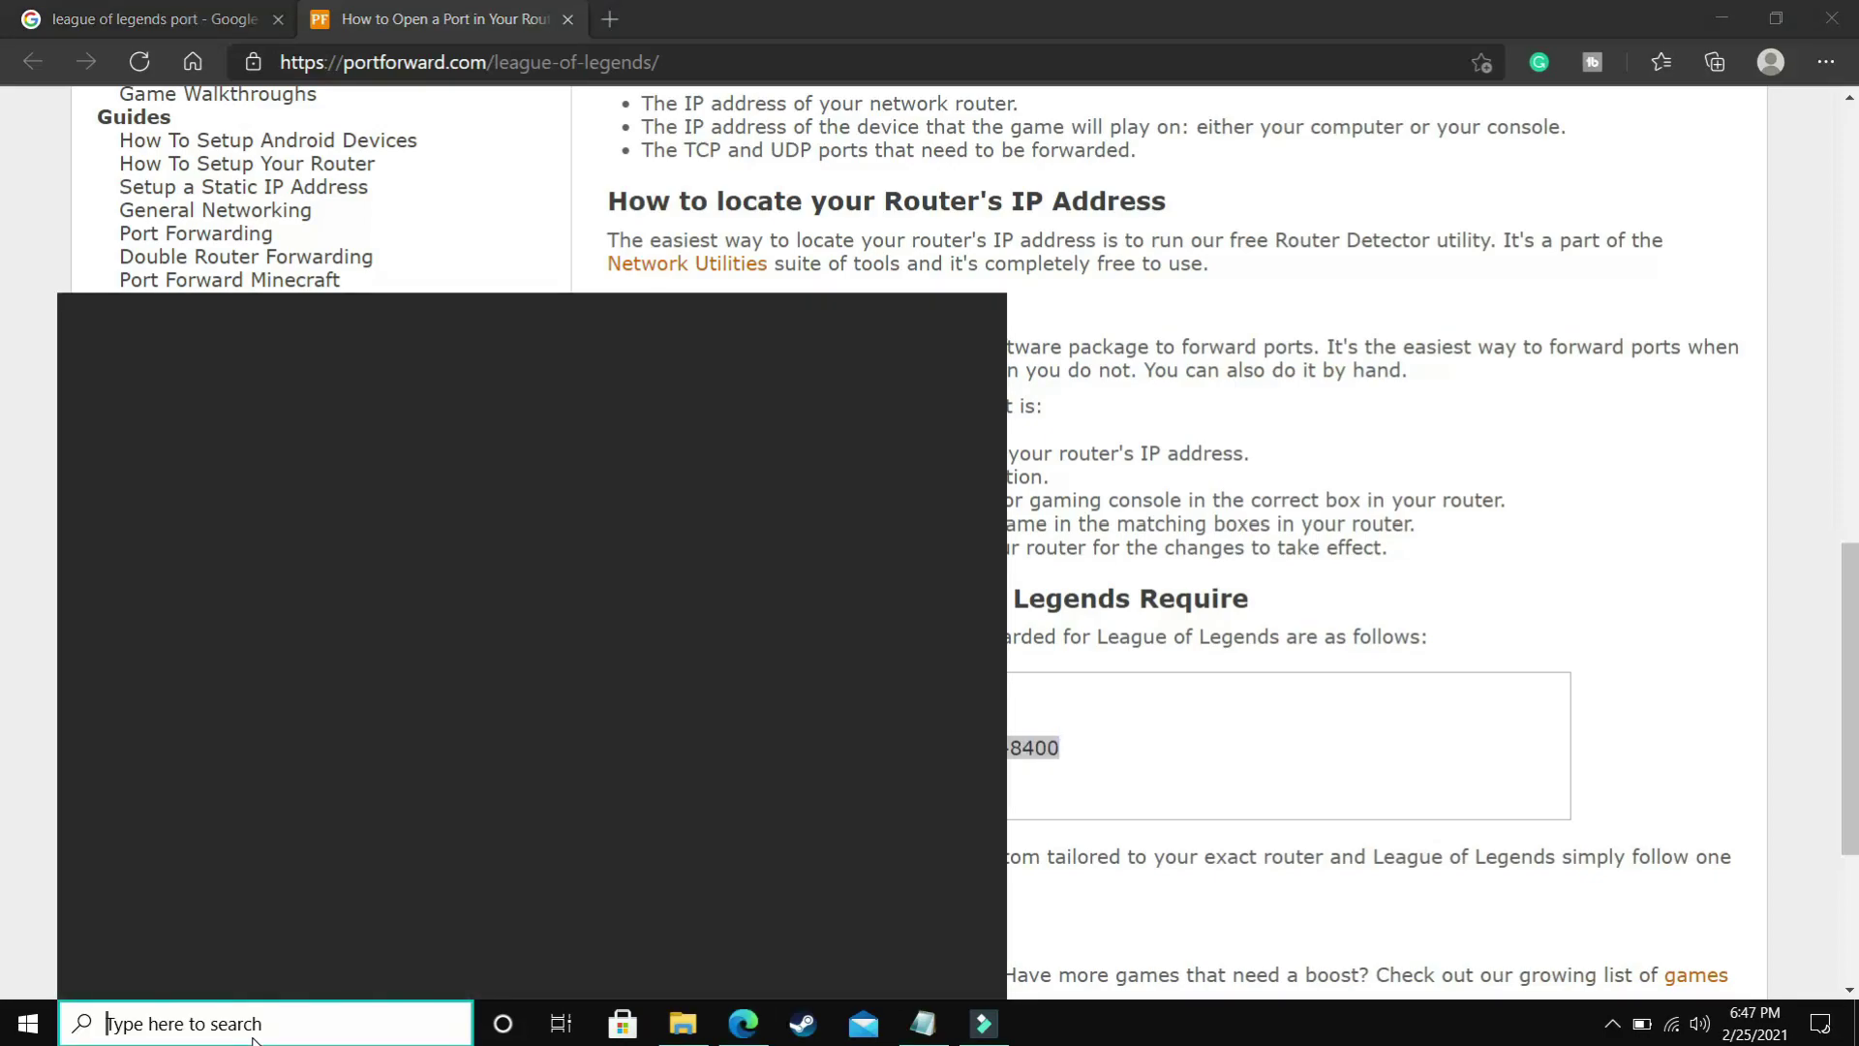
pyautogui.write('firew')
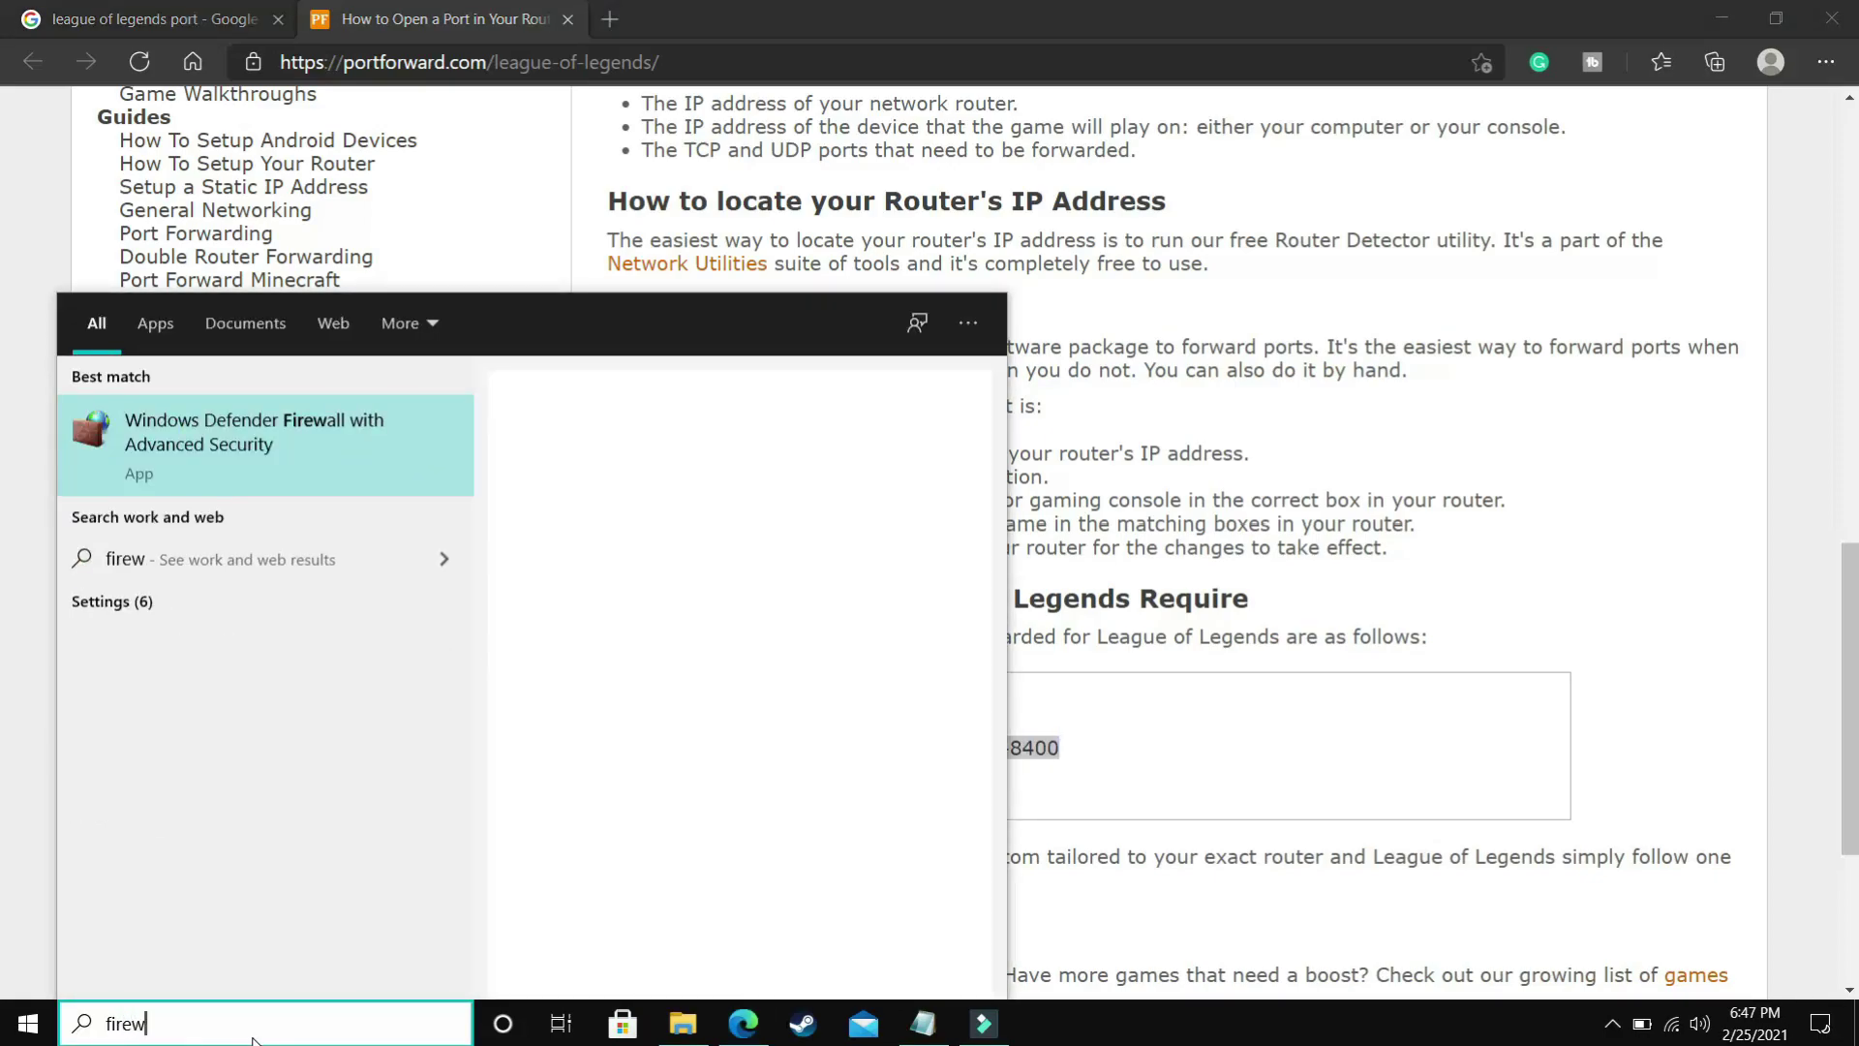
pyautogui.press('BackSpace')
pyautogui.write('val')
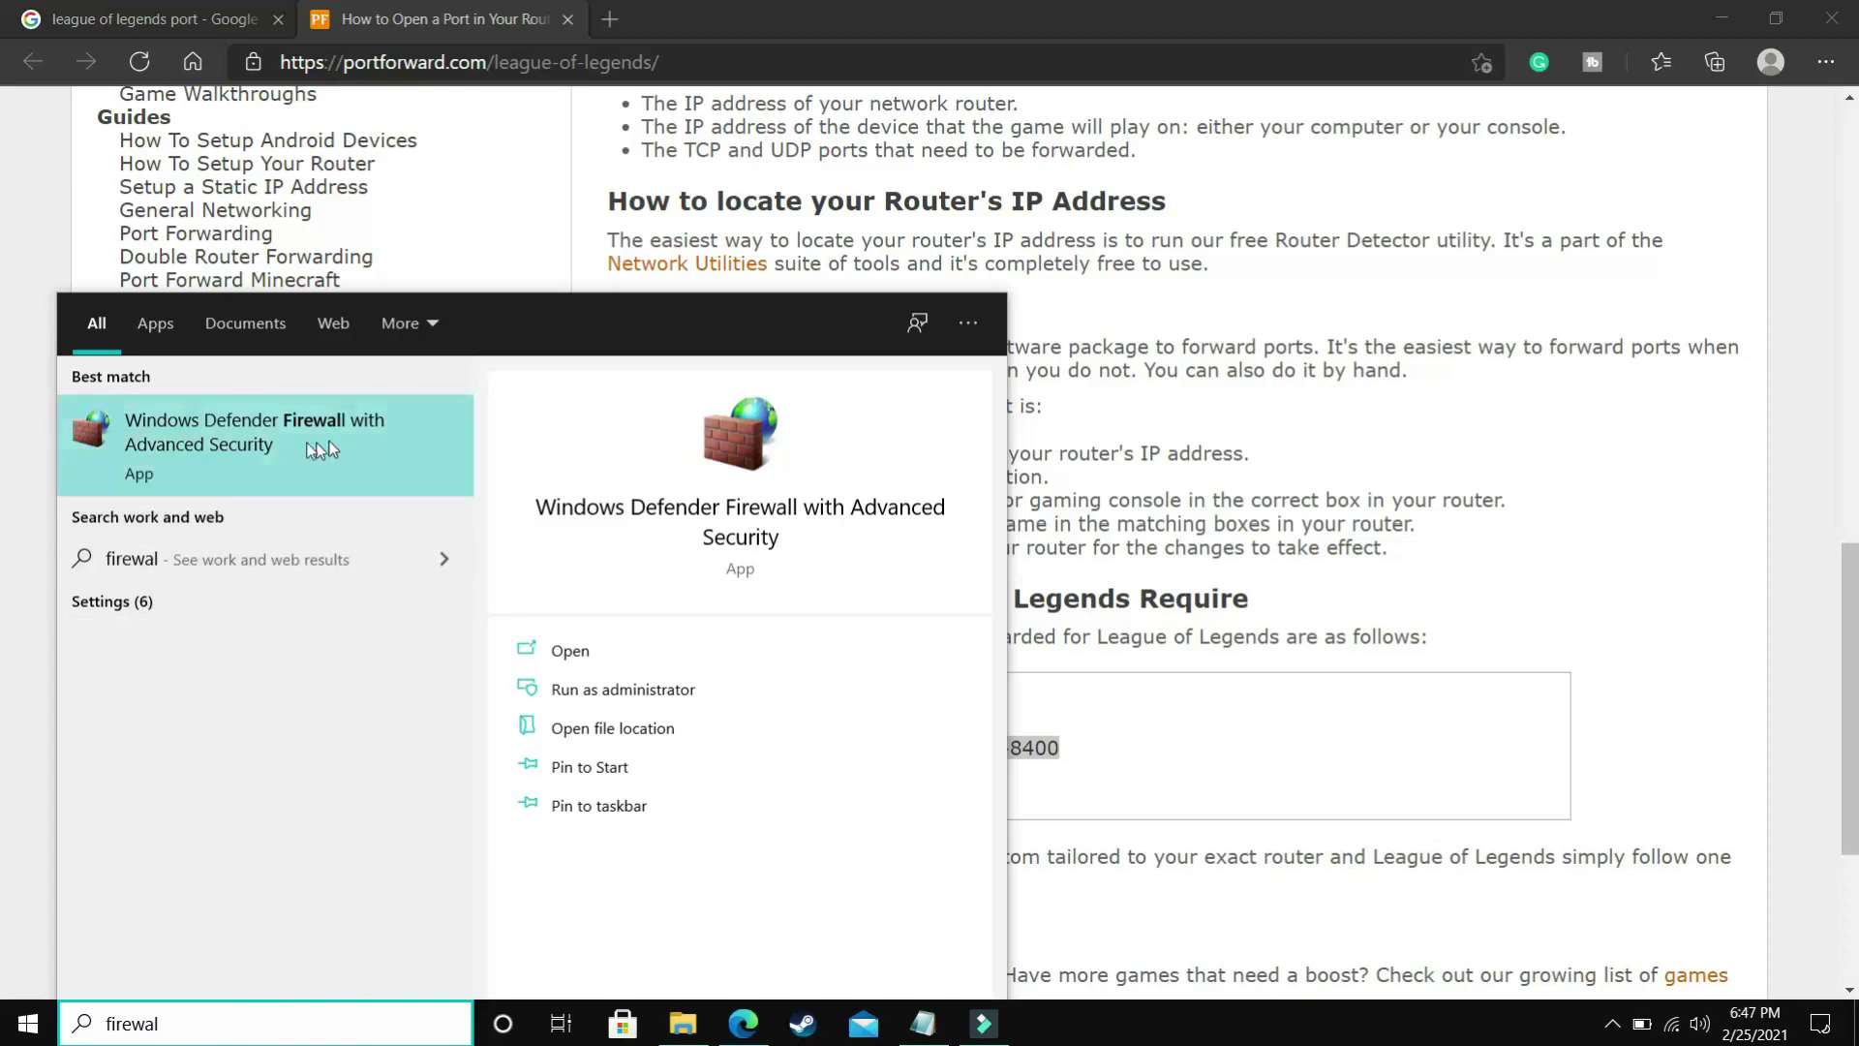
pyautogui.click(237, 450)
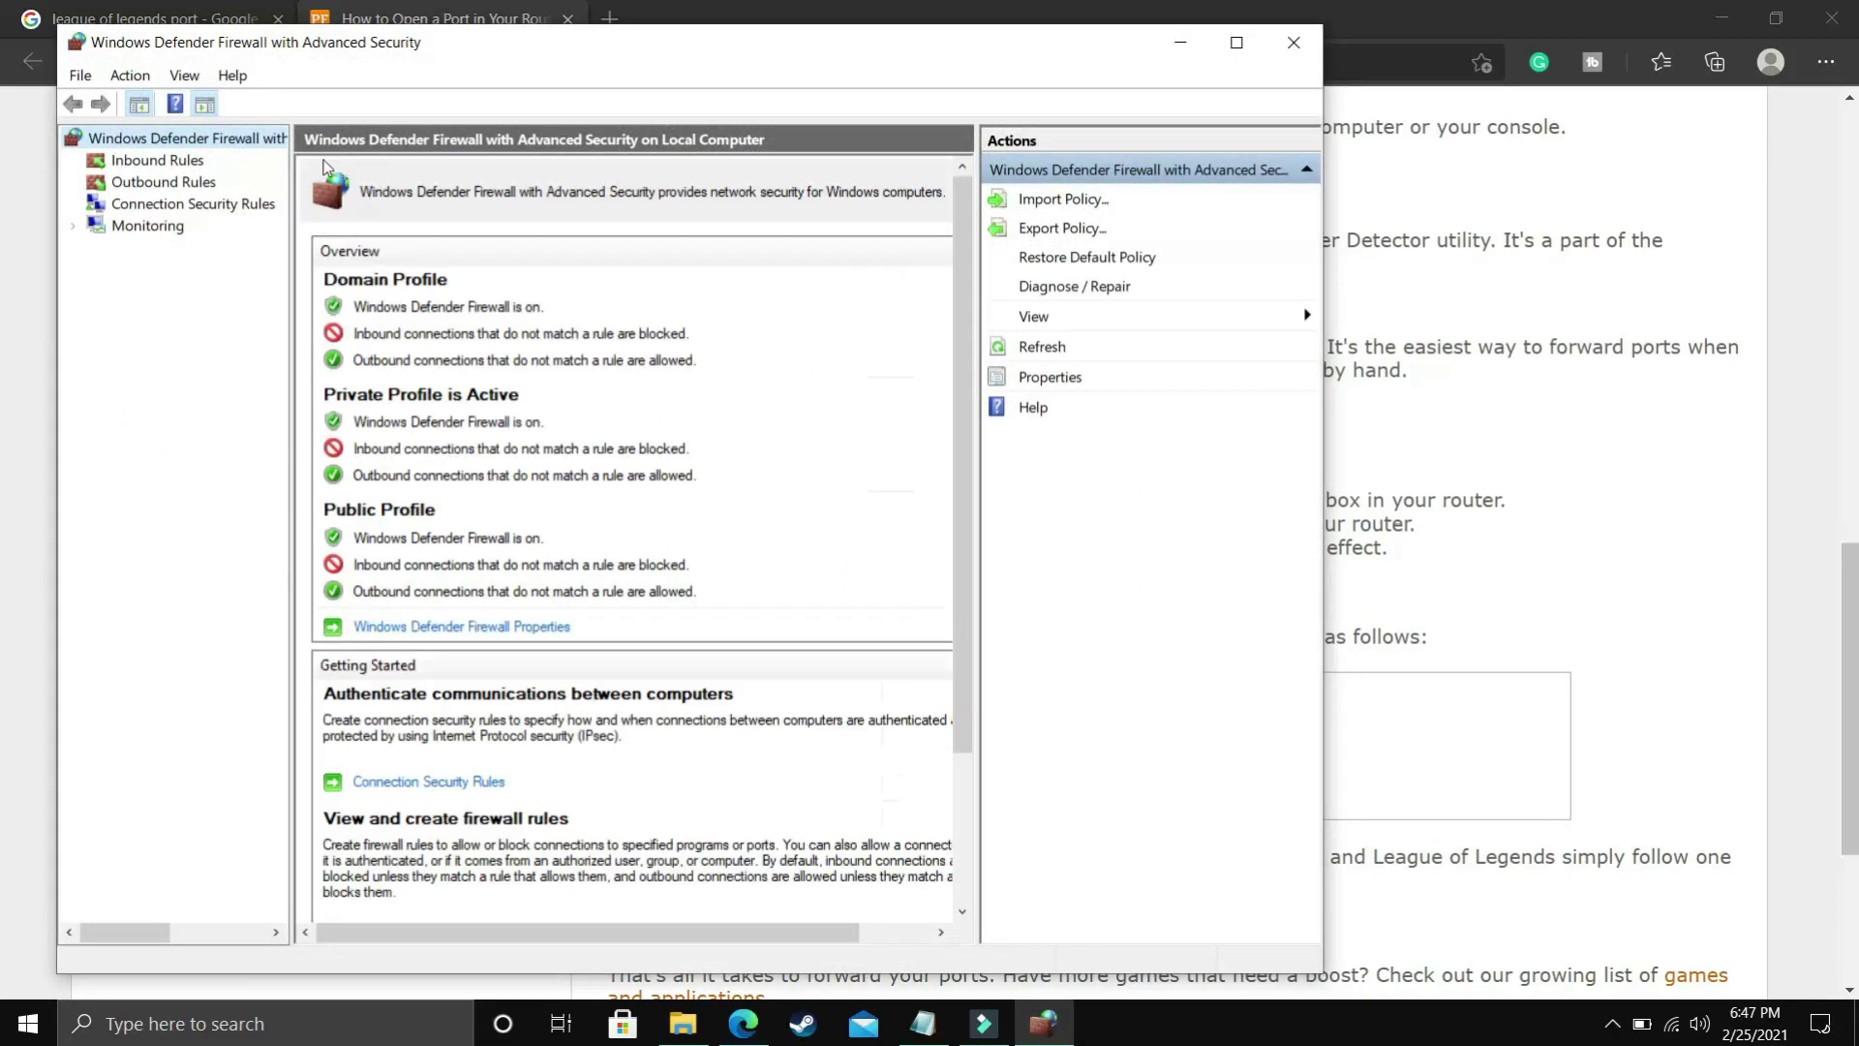
pyautogui.click(172, 167)
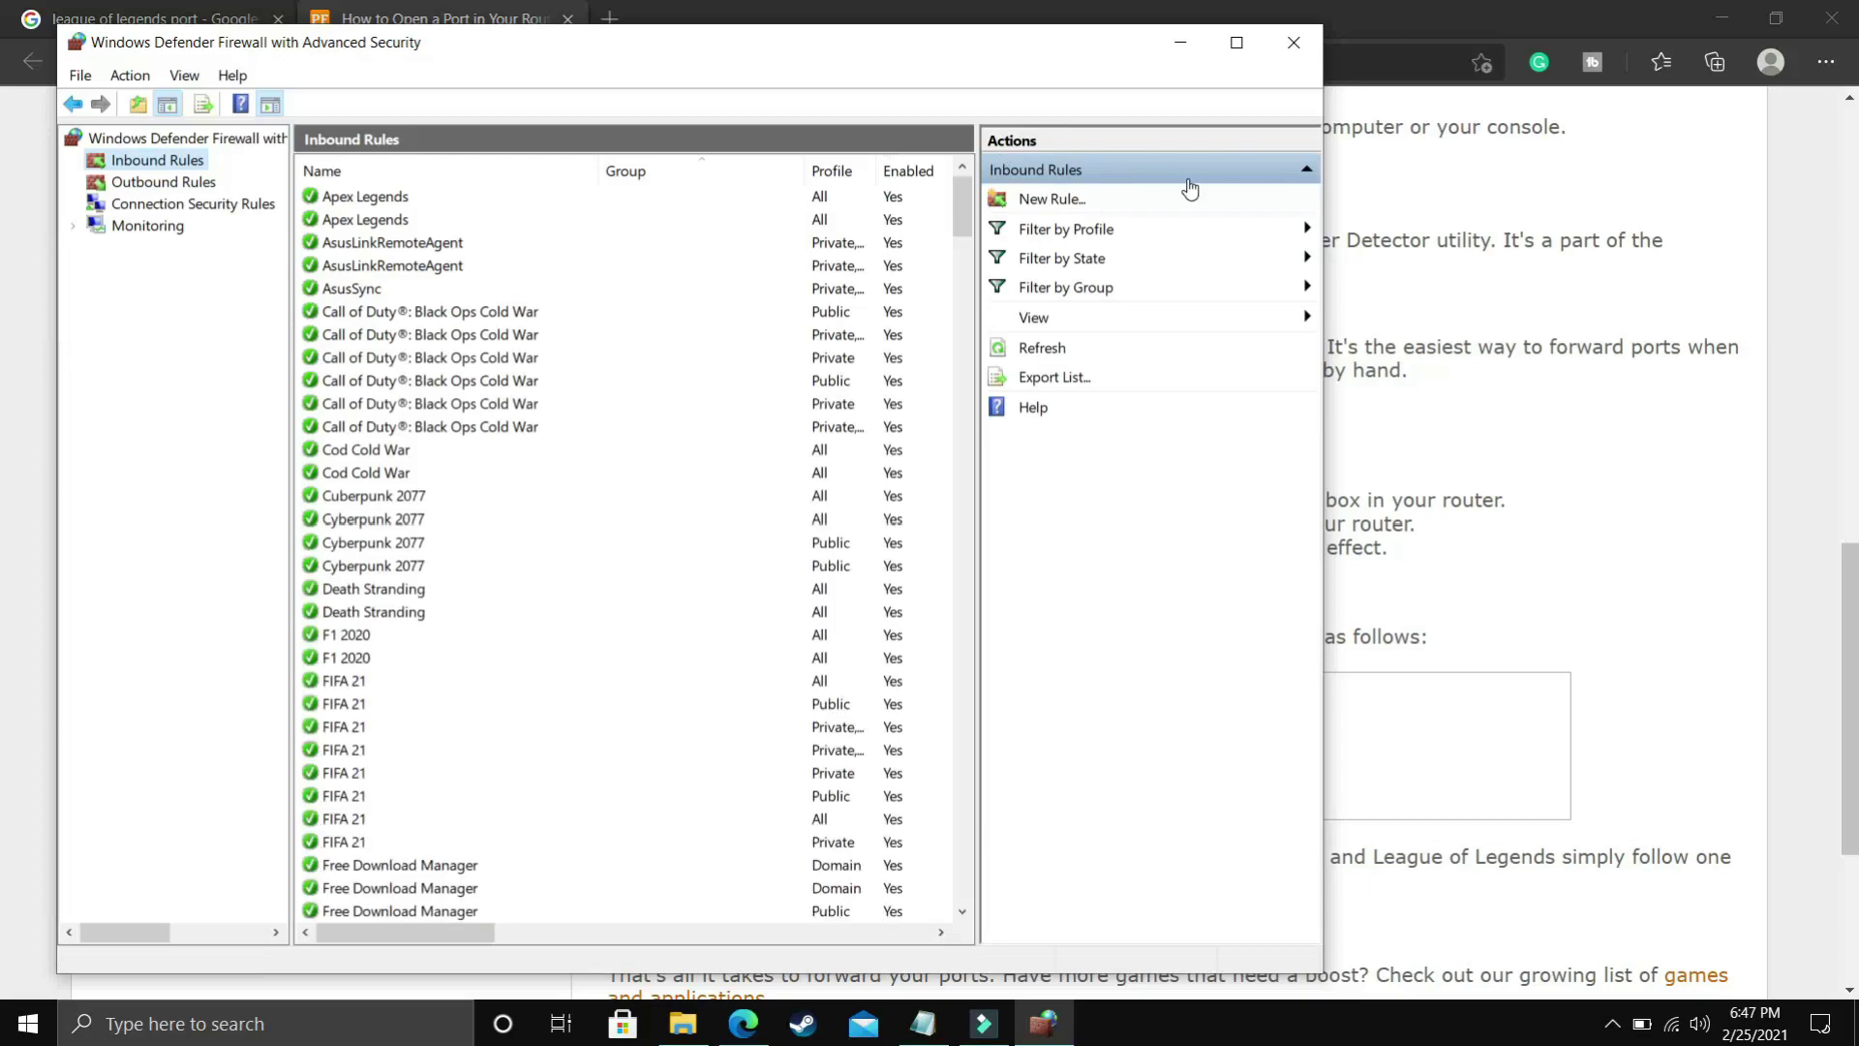
# - Create inbound rule 'League Of Legends' allowing TCP ports 2099,5222-5223,8088,8393-8400 on all profiles
pyautogui.click(1030, 203)
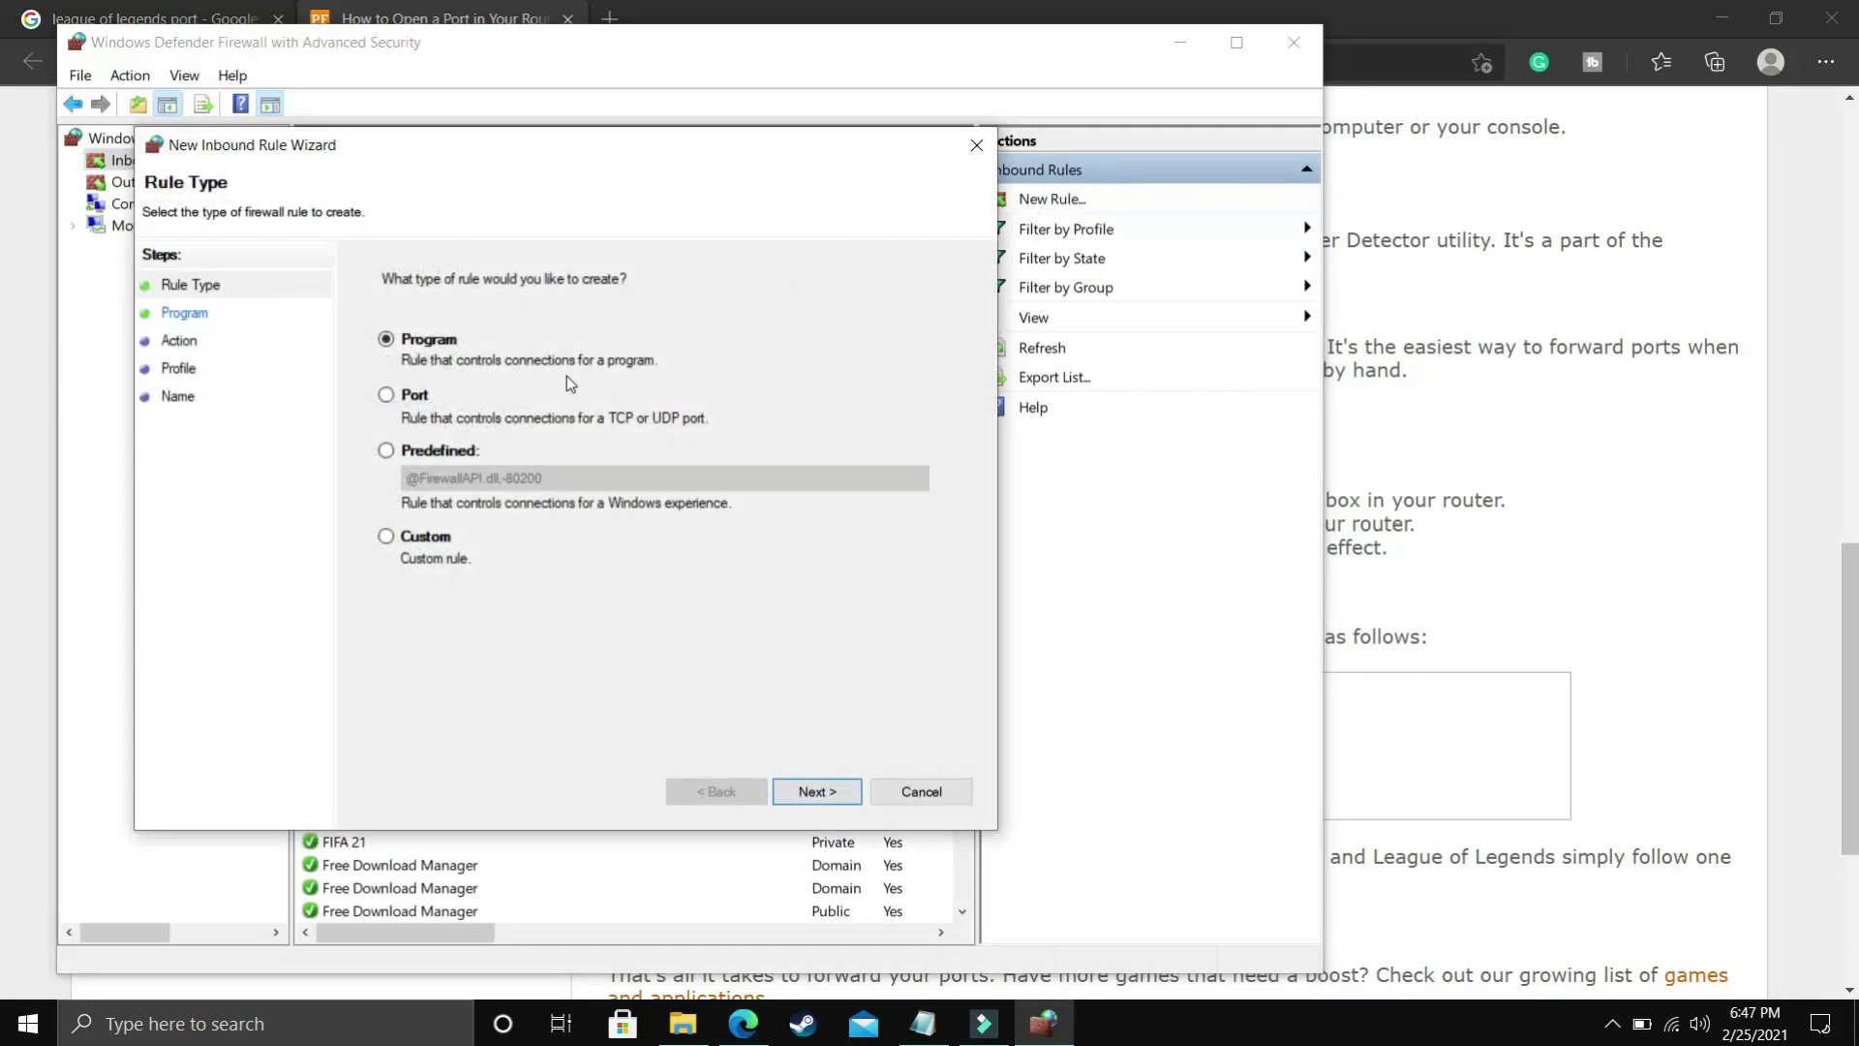
pyautogui.click(388, 396)
pyautogui.click(811, 794)
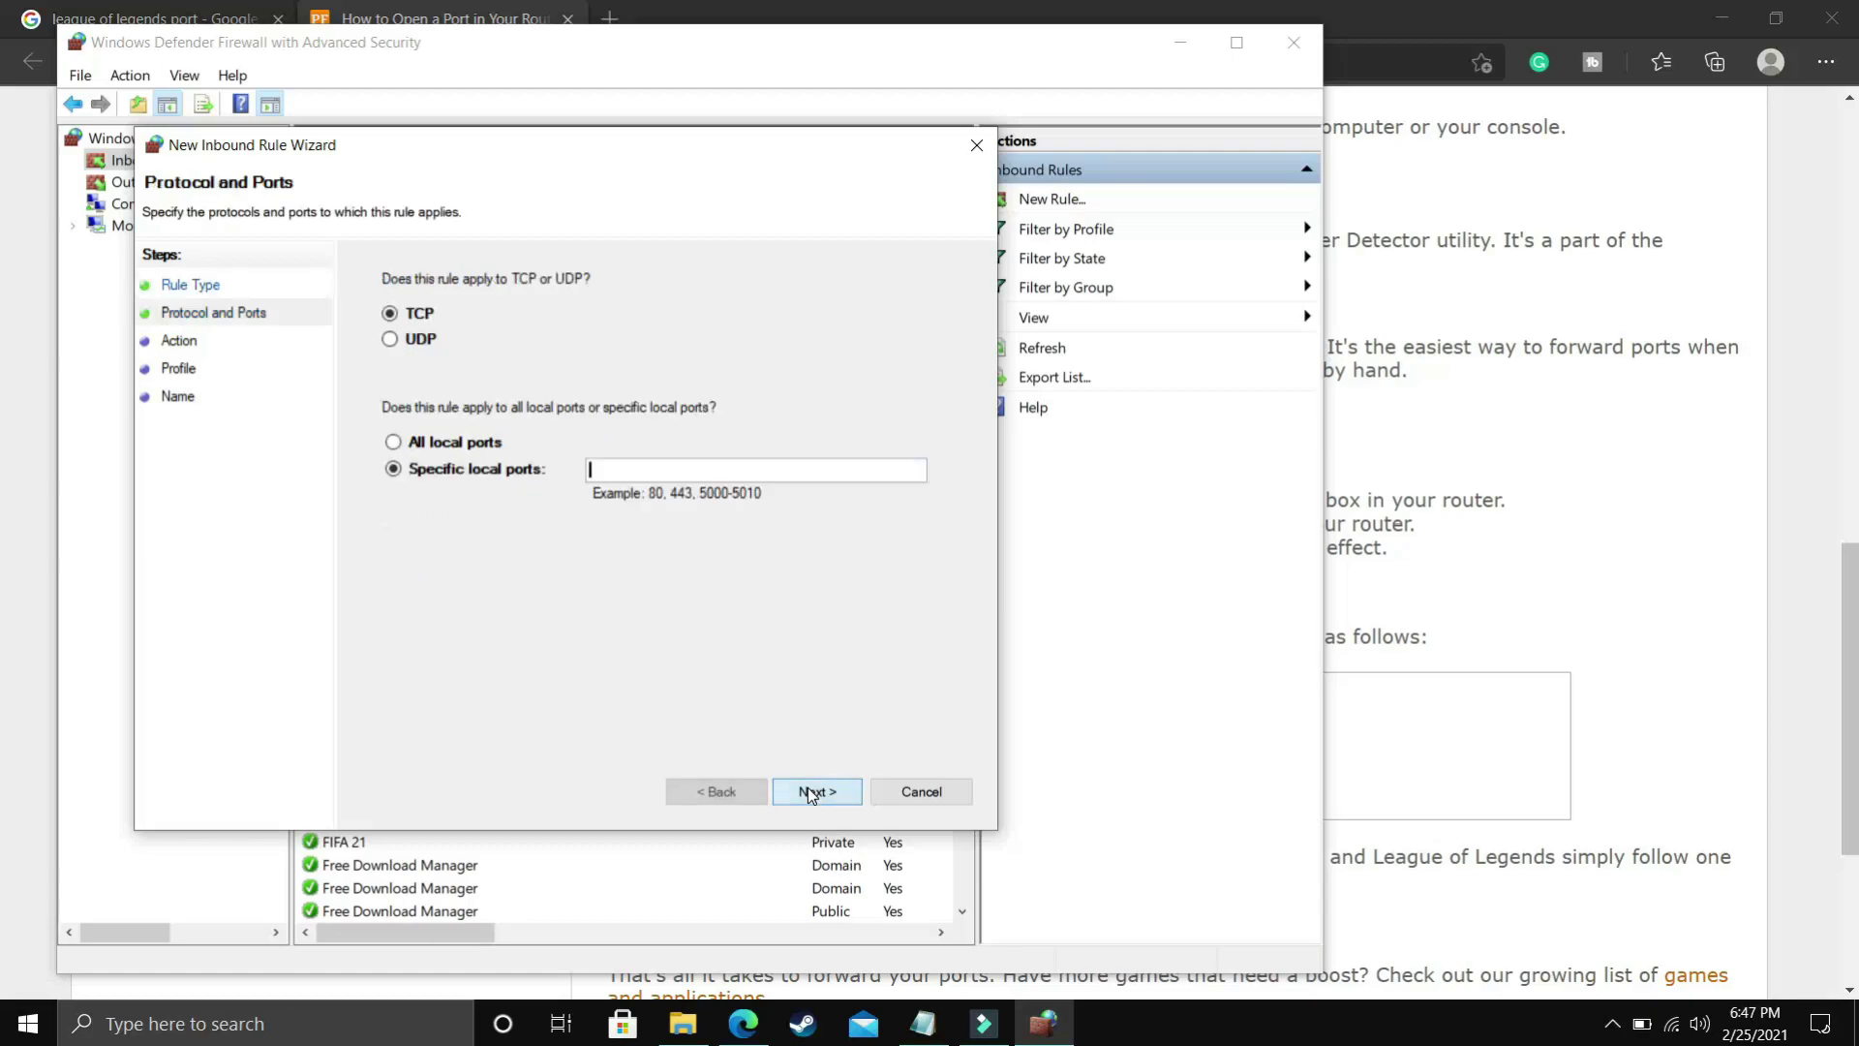
pyautogui.click(416, 316)
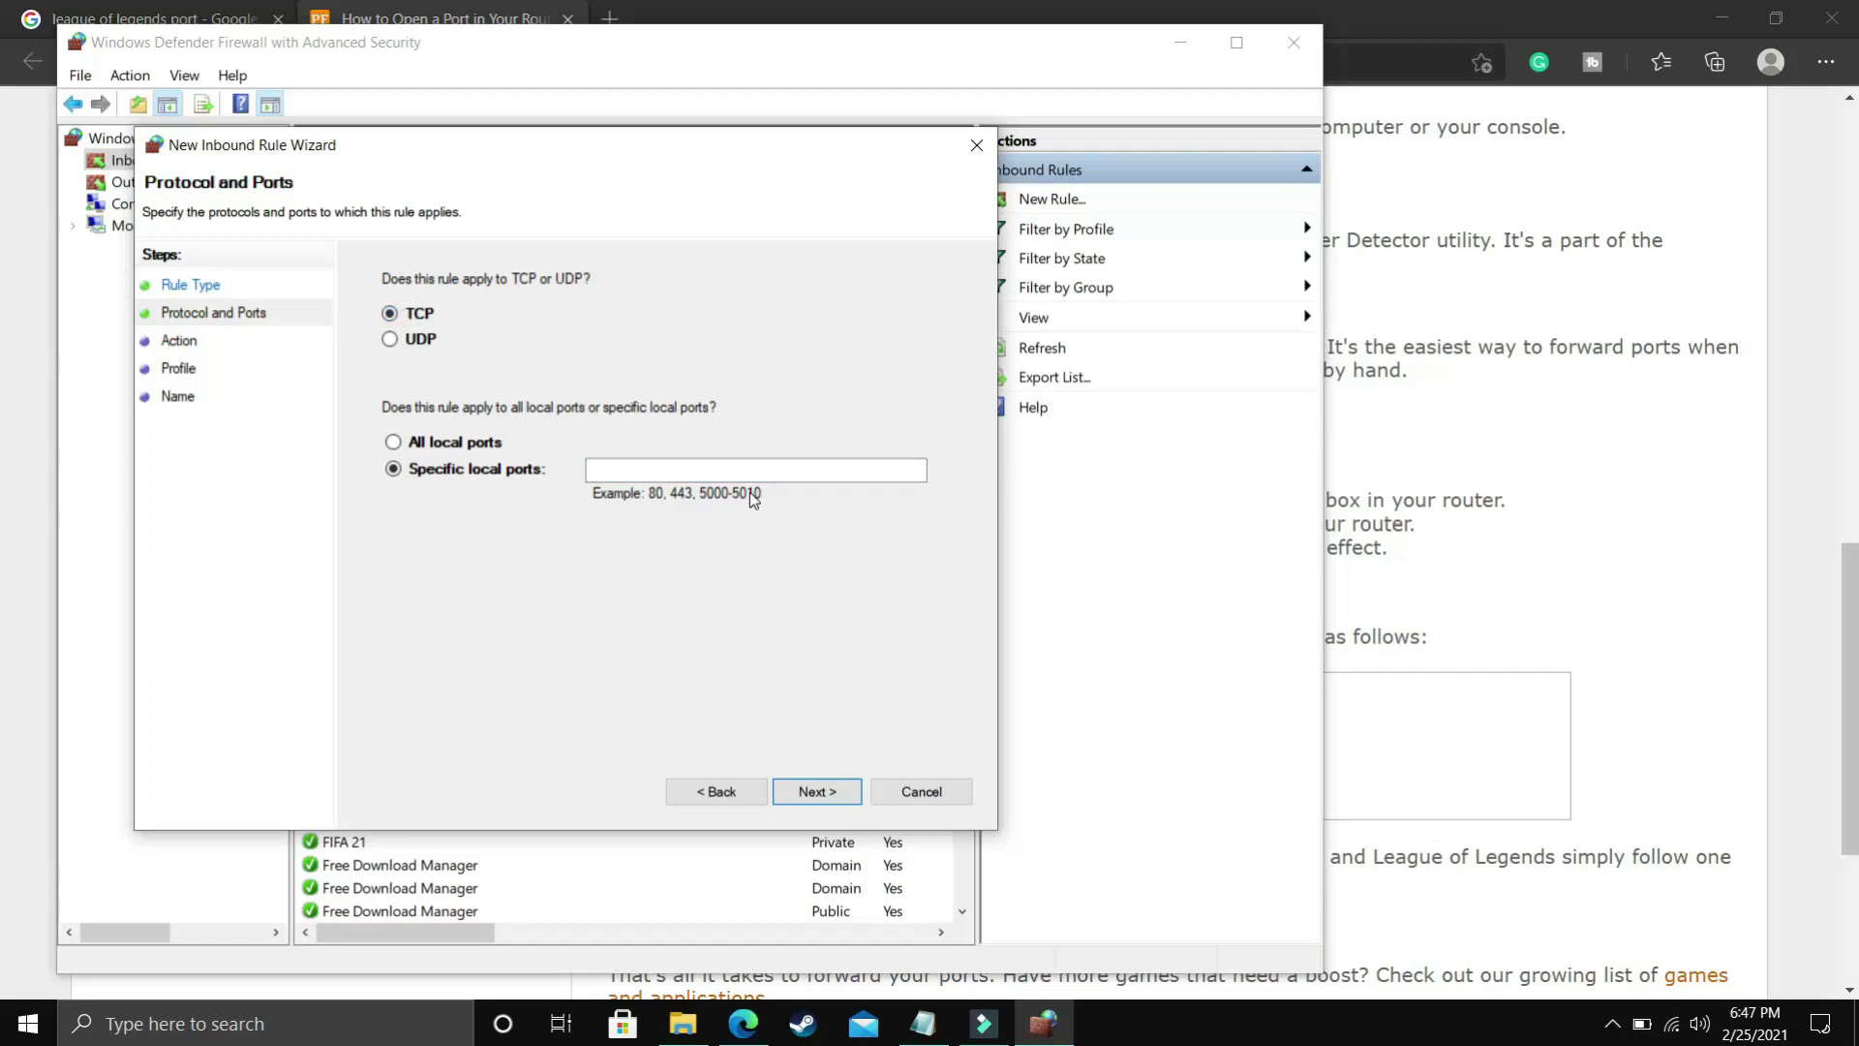
pyautogui.click(689, 468)
pyautogui.write('2099, 5222-5223, 8088, 8393-8400')
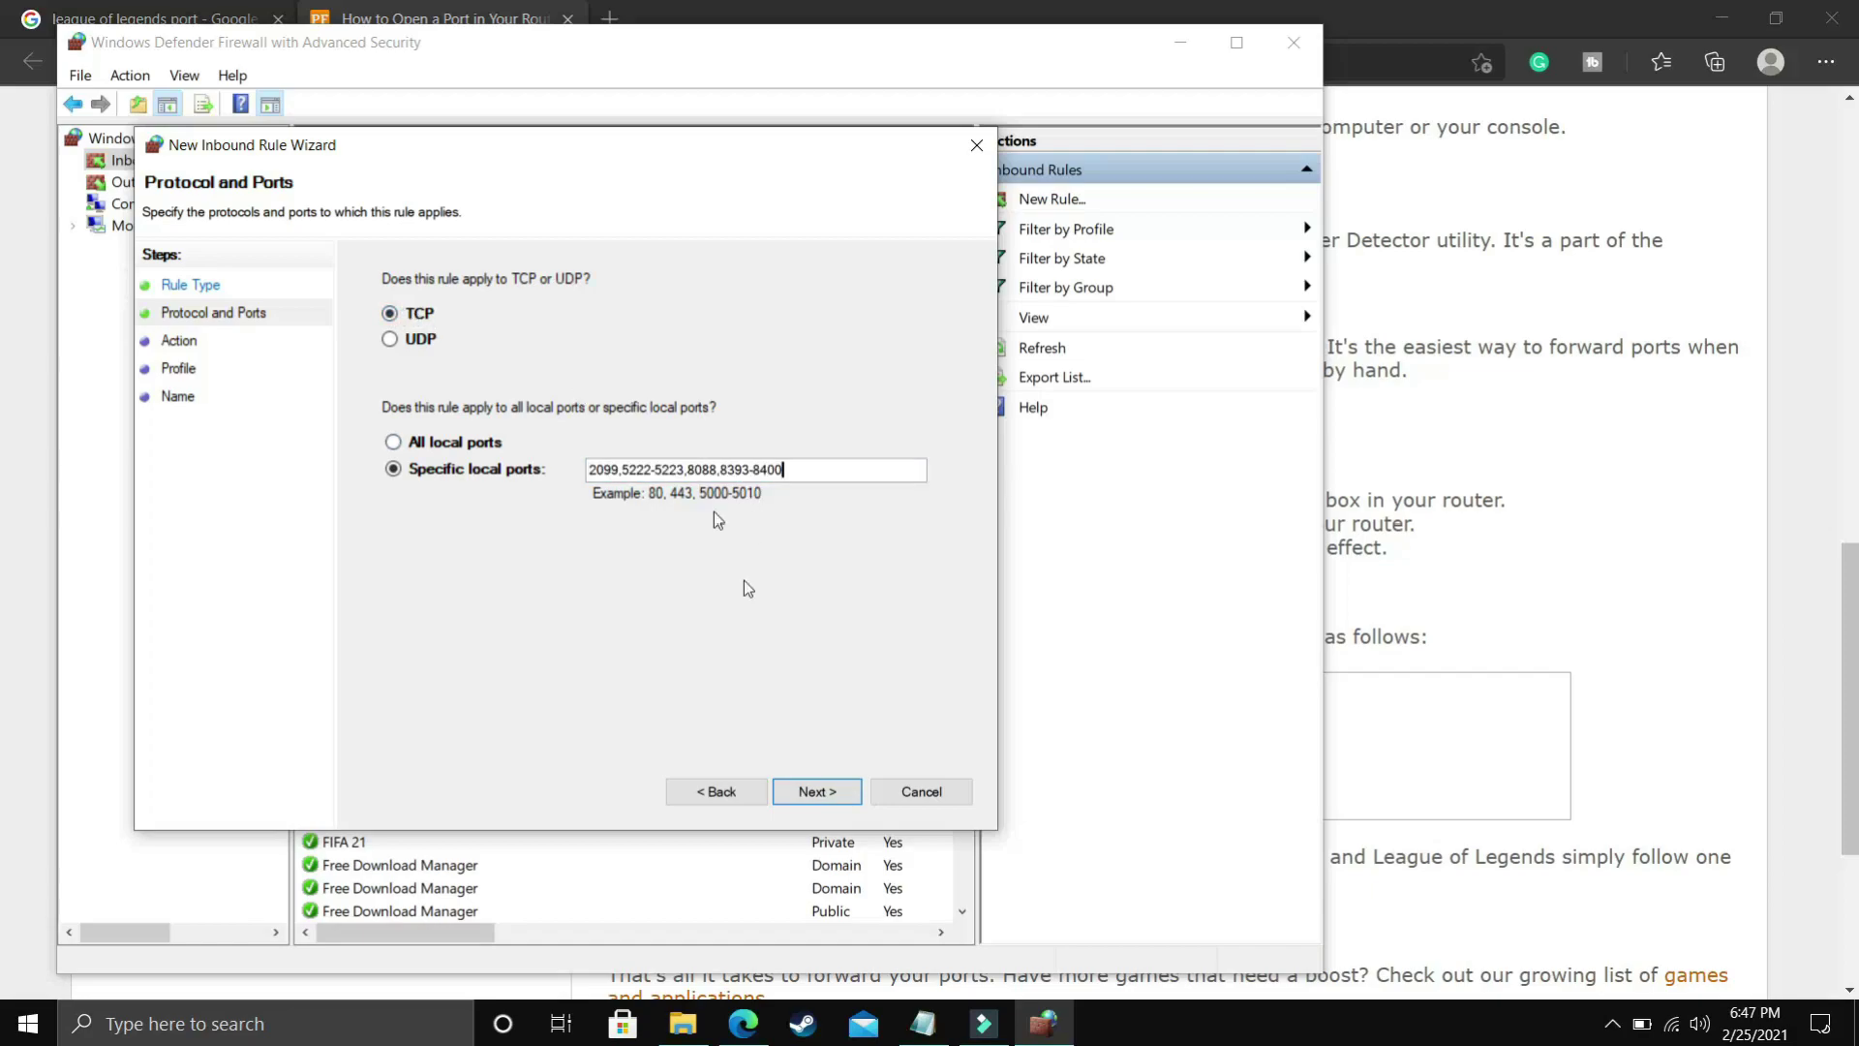
pyautogui.click(816, 791)
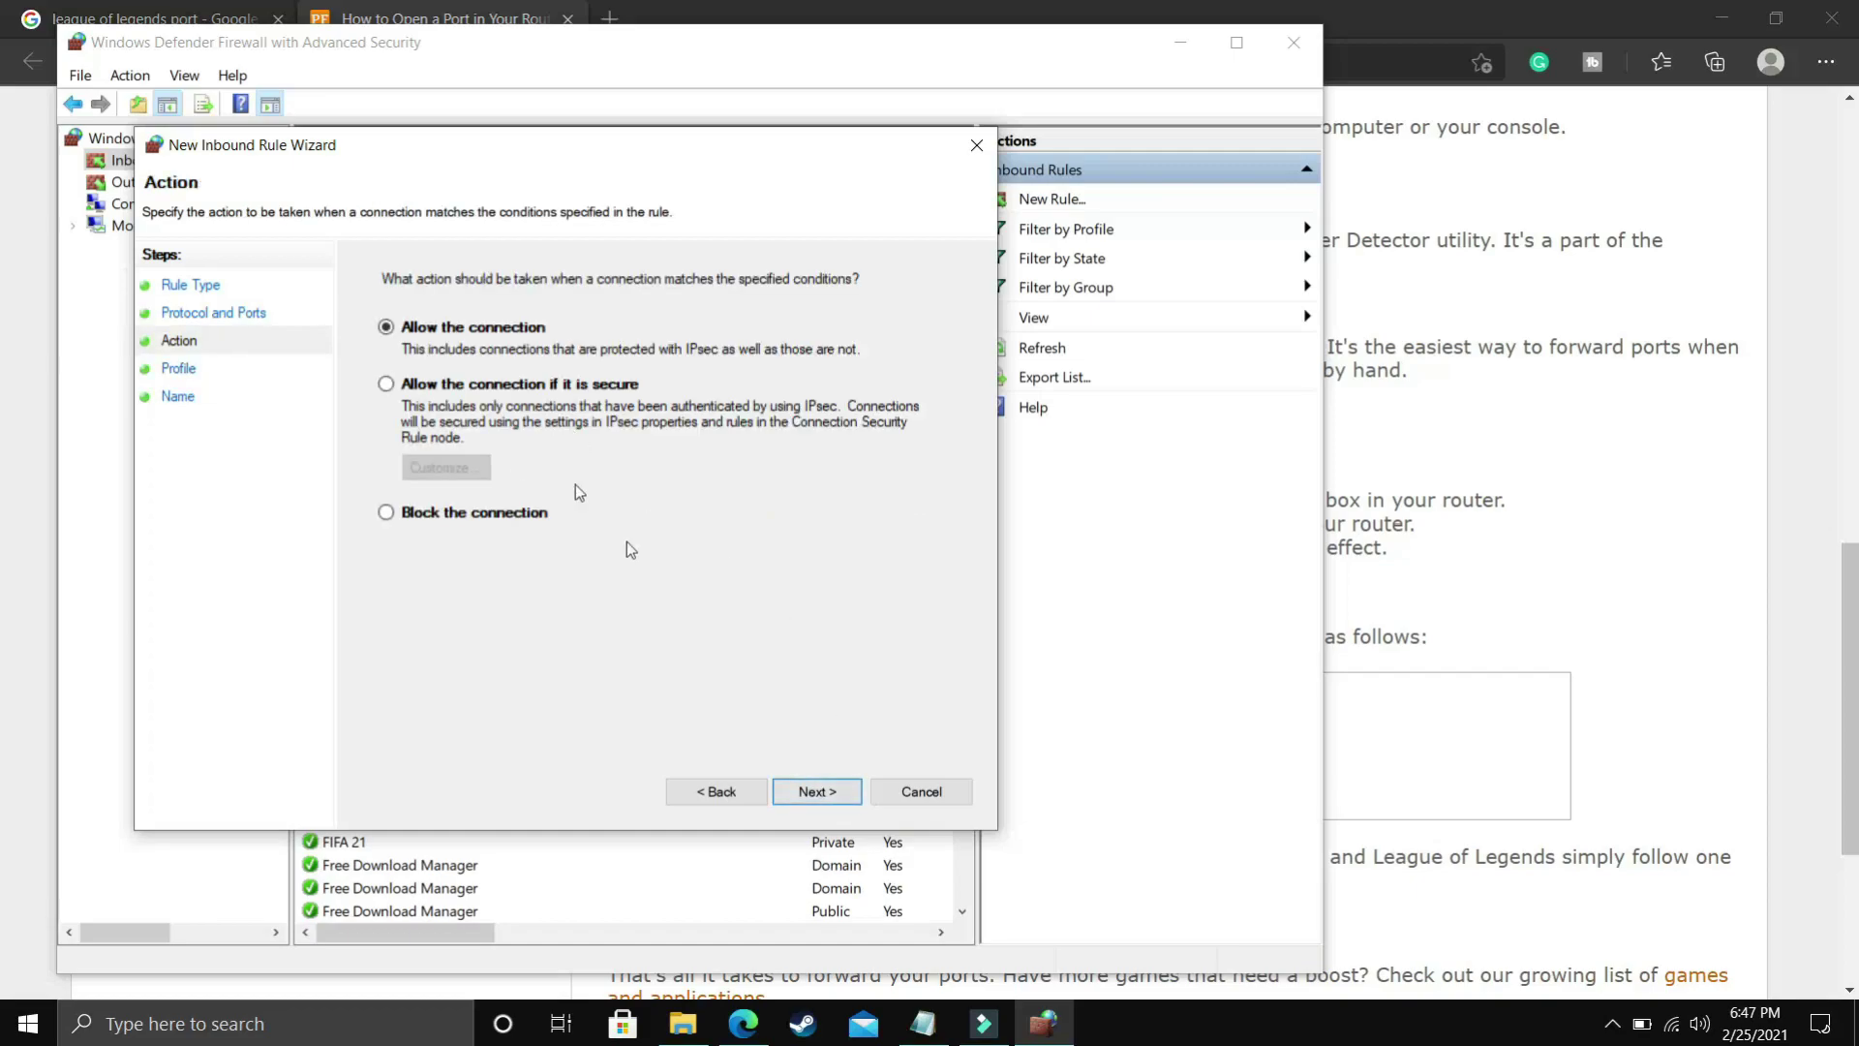
pyautogui.click(816, 791)
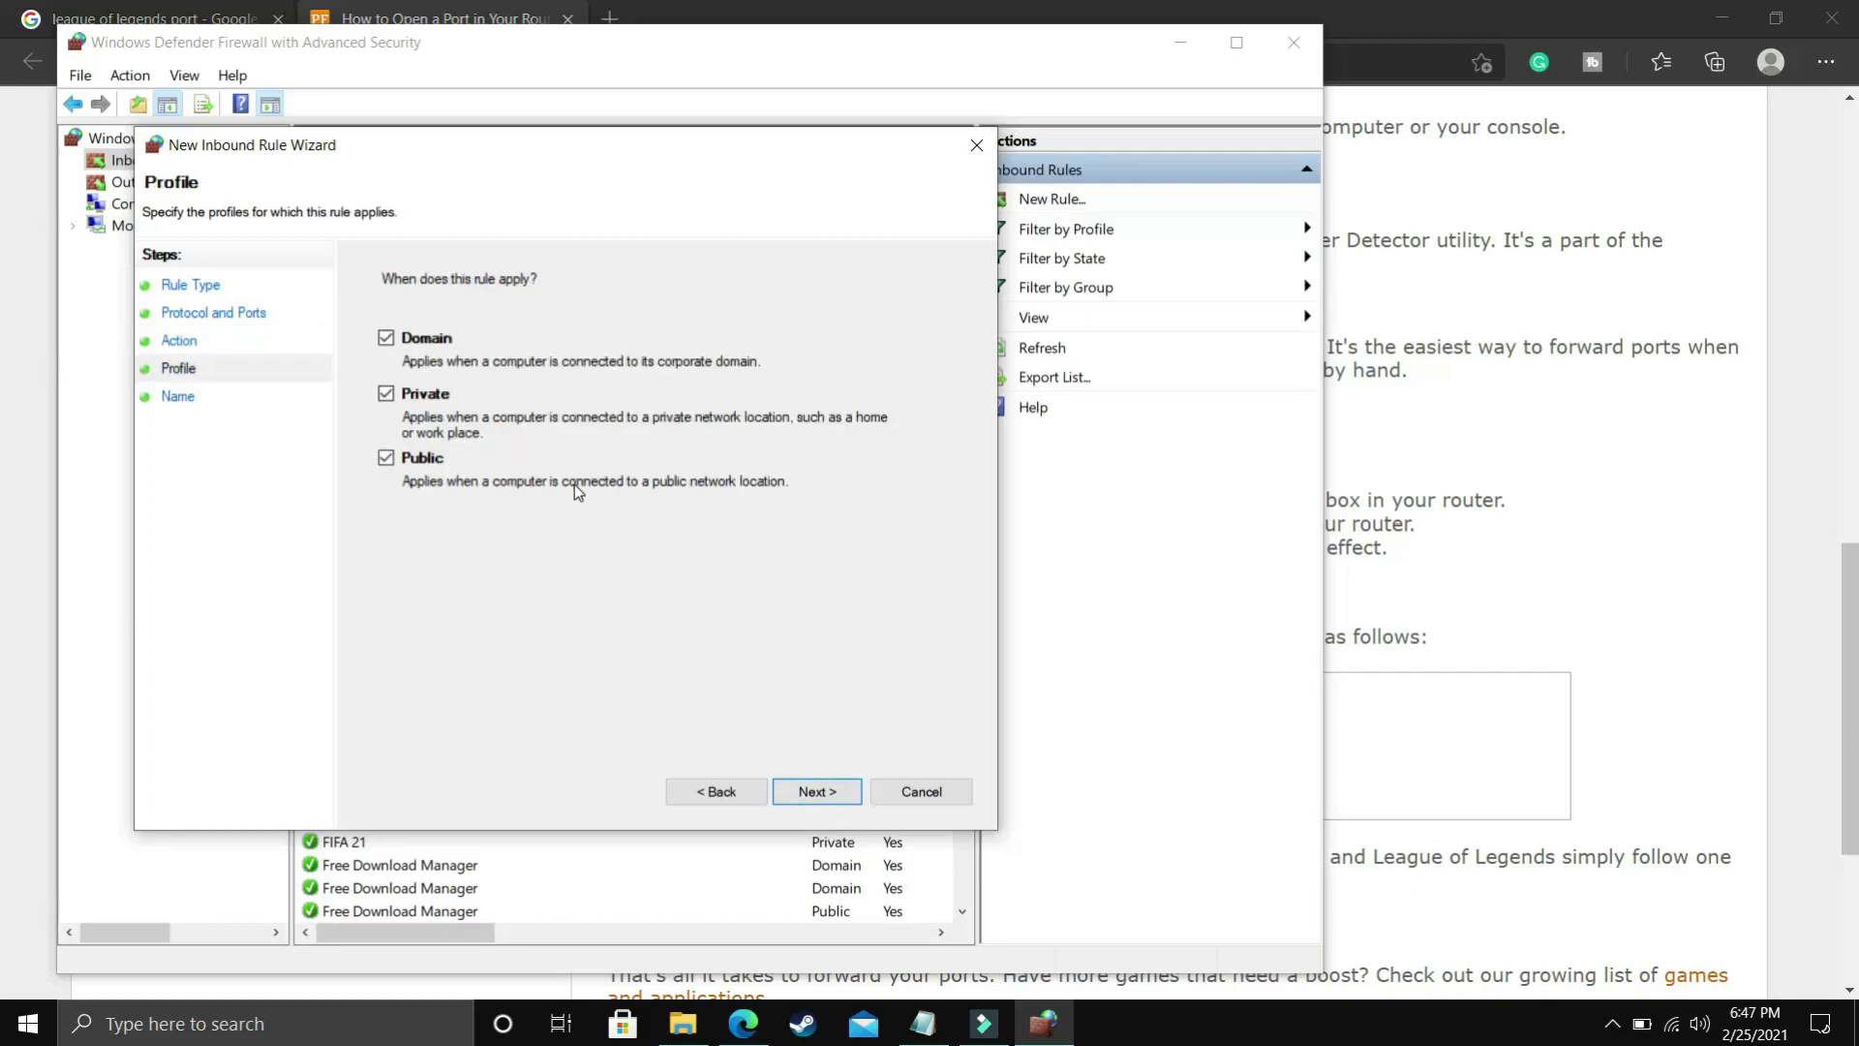
pyautogui.click(812, 790)
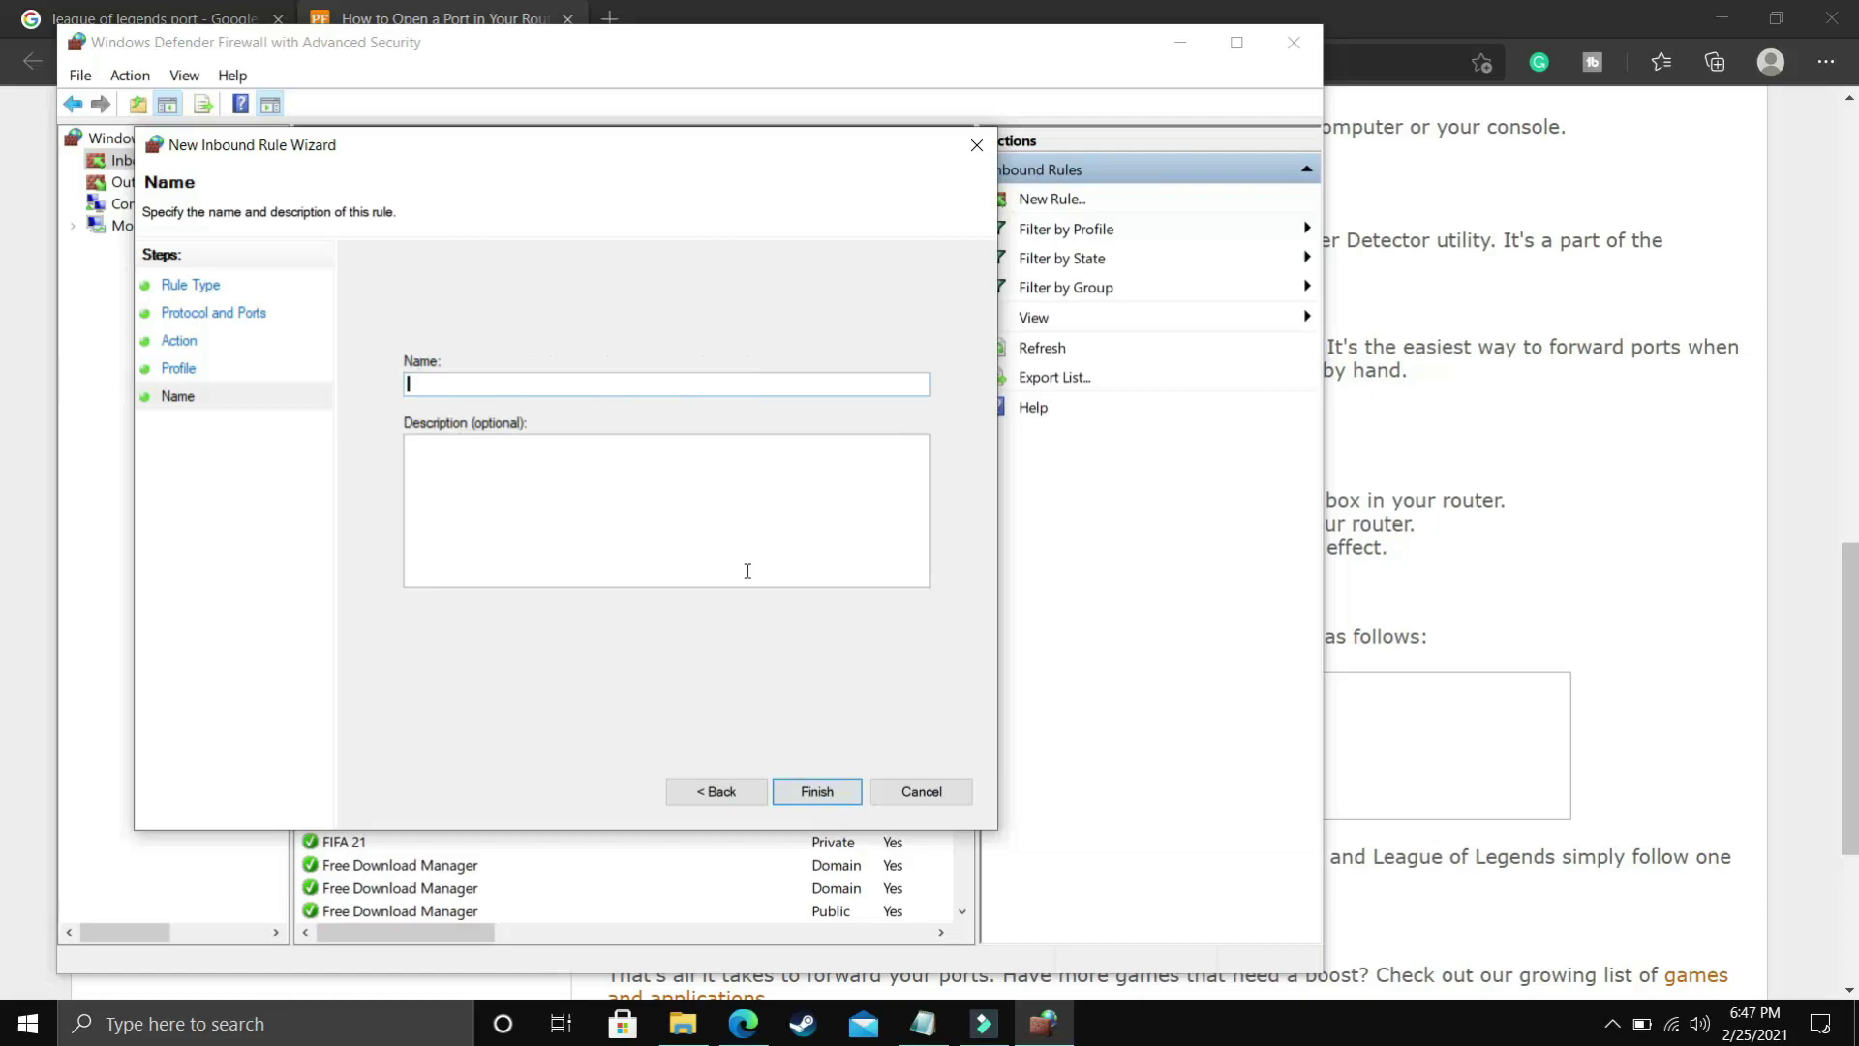
pyautogui.write('League Of Legends')
pyautogui.click(829, 787)
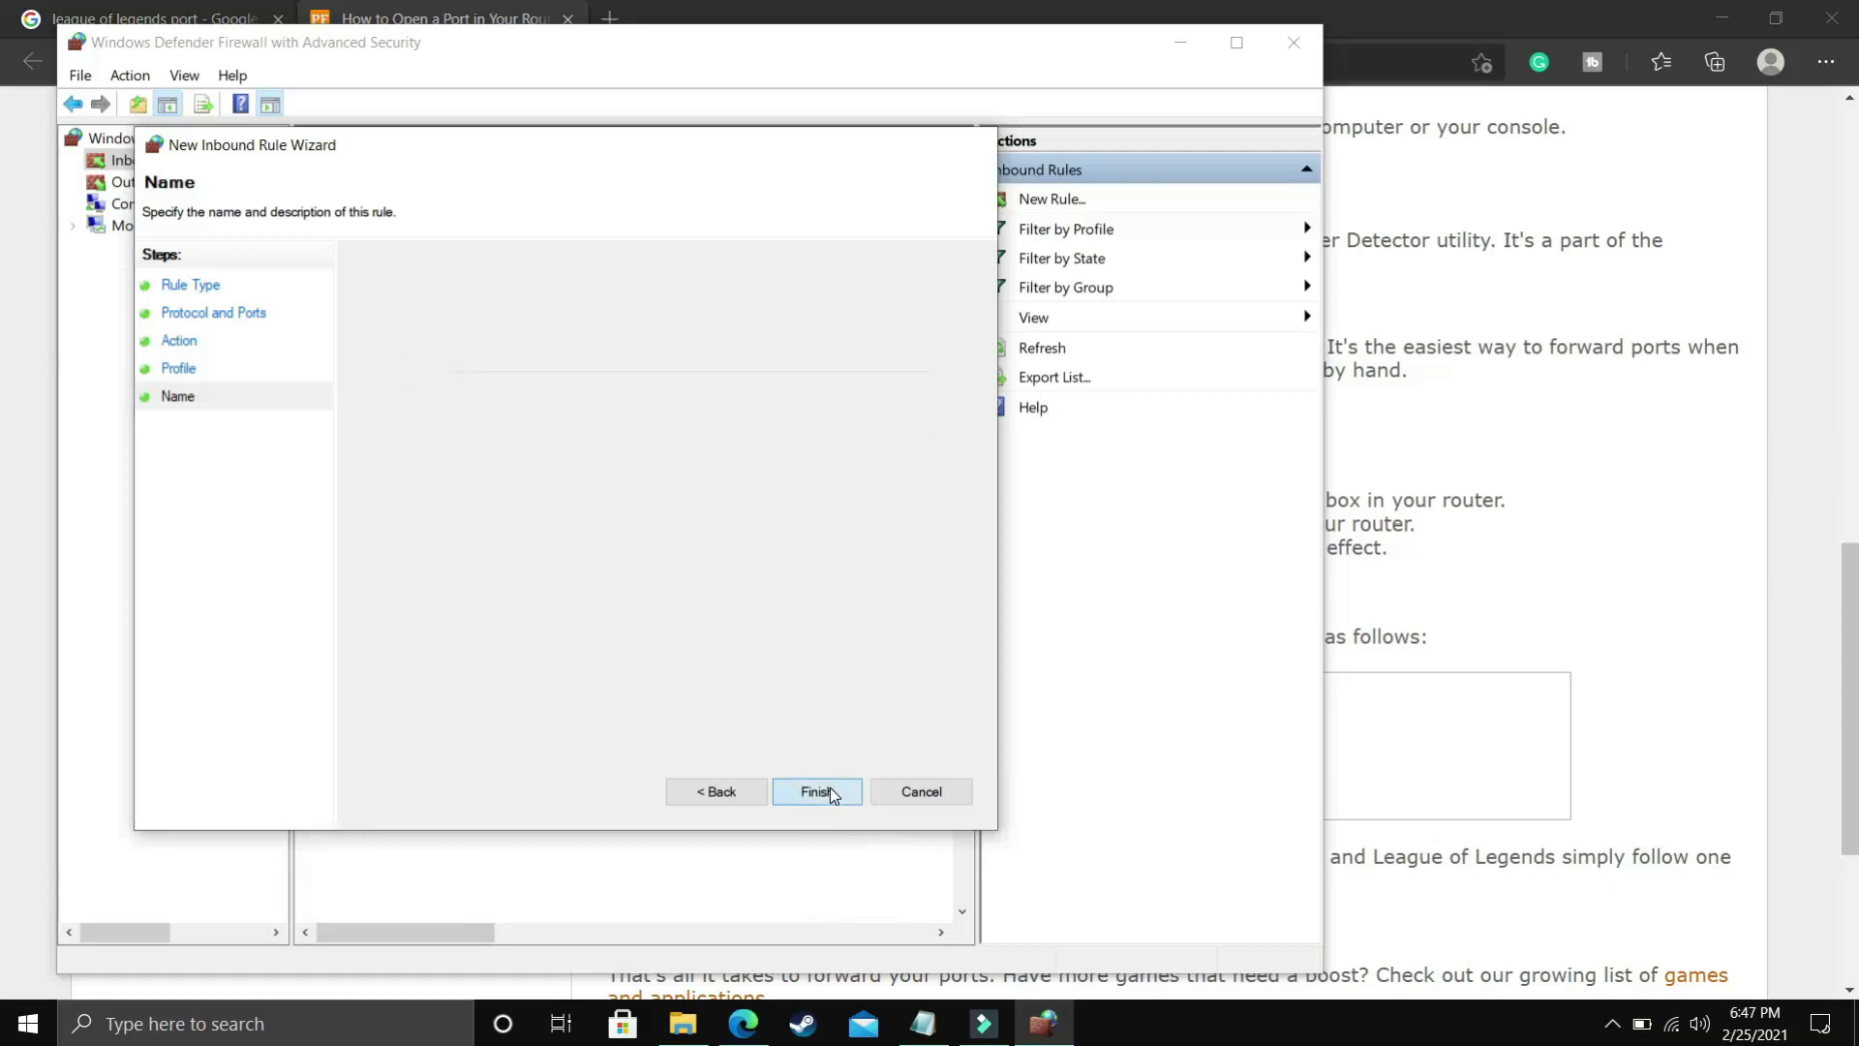
# - Copy the UDP port list 5000-5500,8088 from the portforward.com page
pyautogui.click(1438, 596)
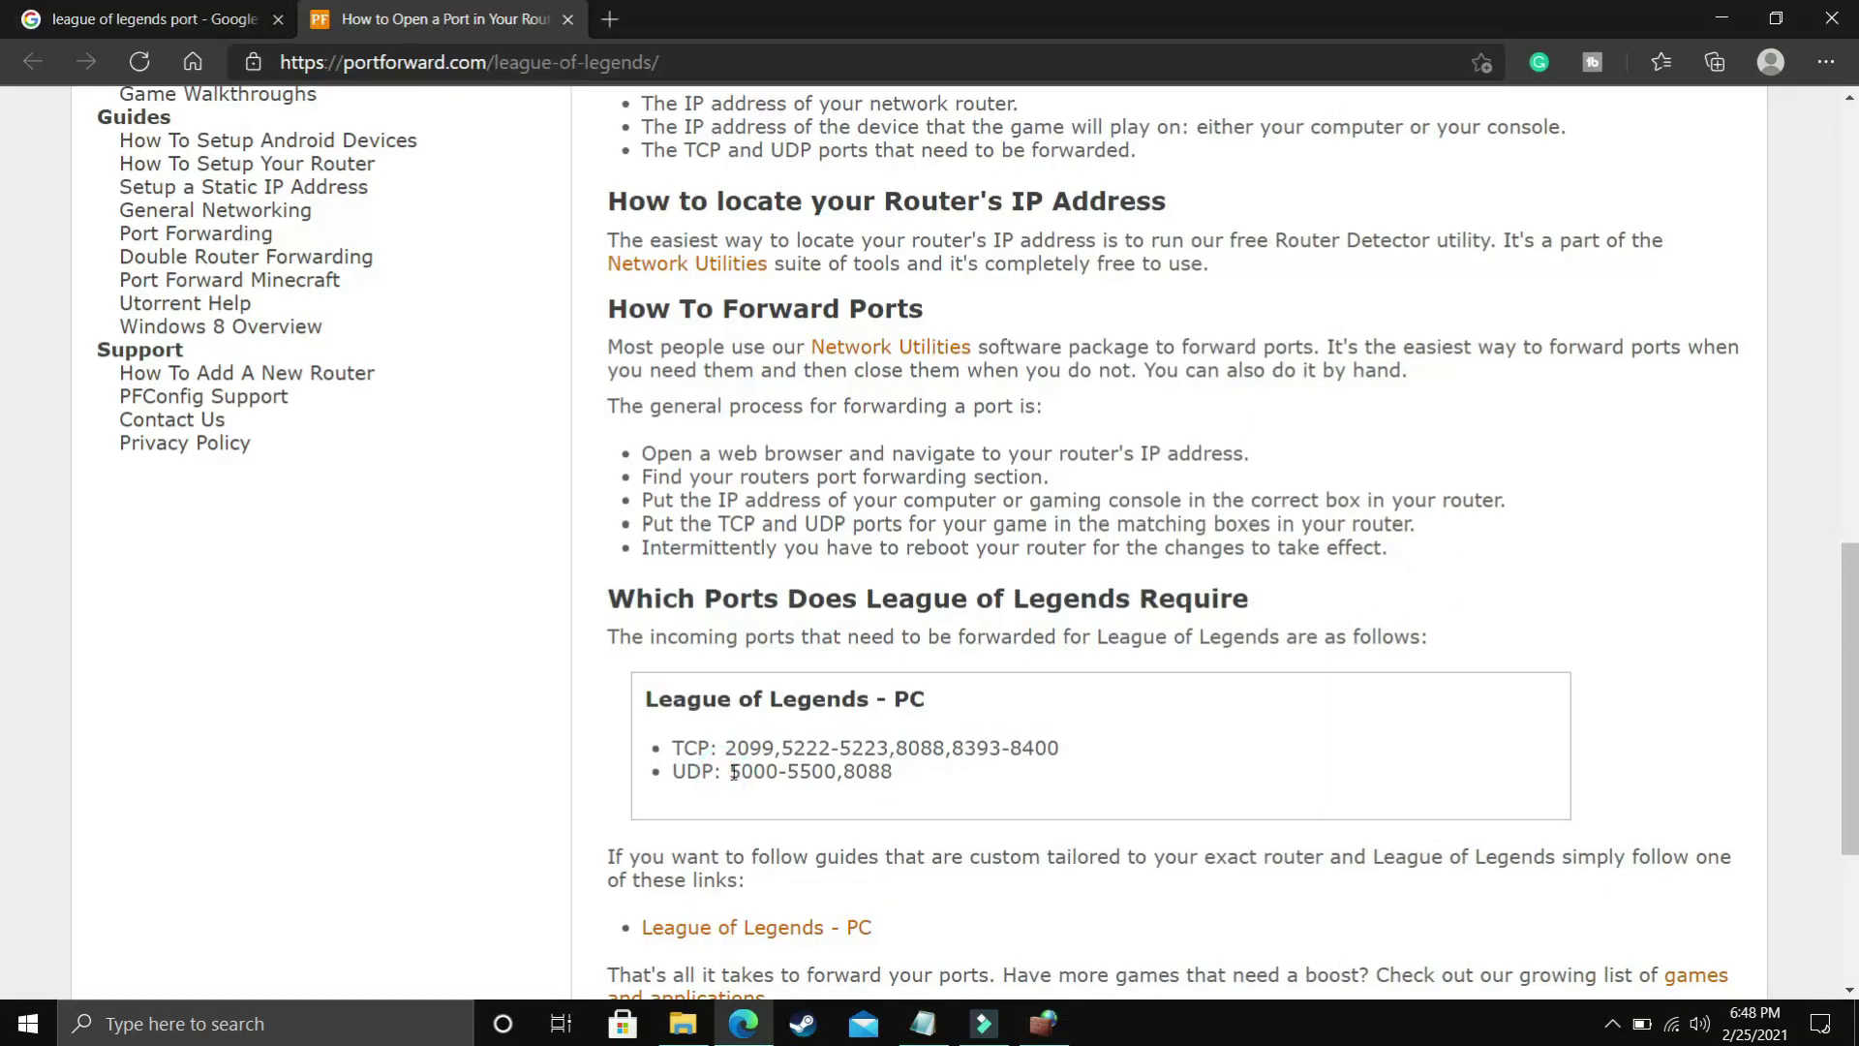
pyautogui.moveTo(726, 772); pyautogui.dragTo(910, 785)
pyautogui.hotkey('ctrl', 'c')
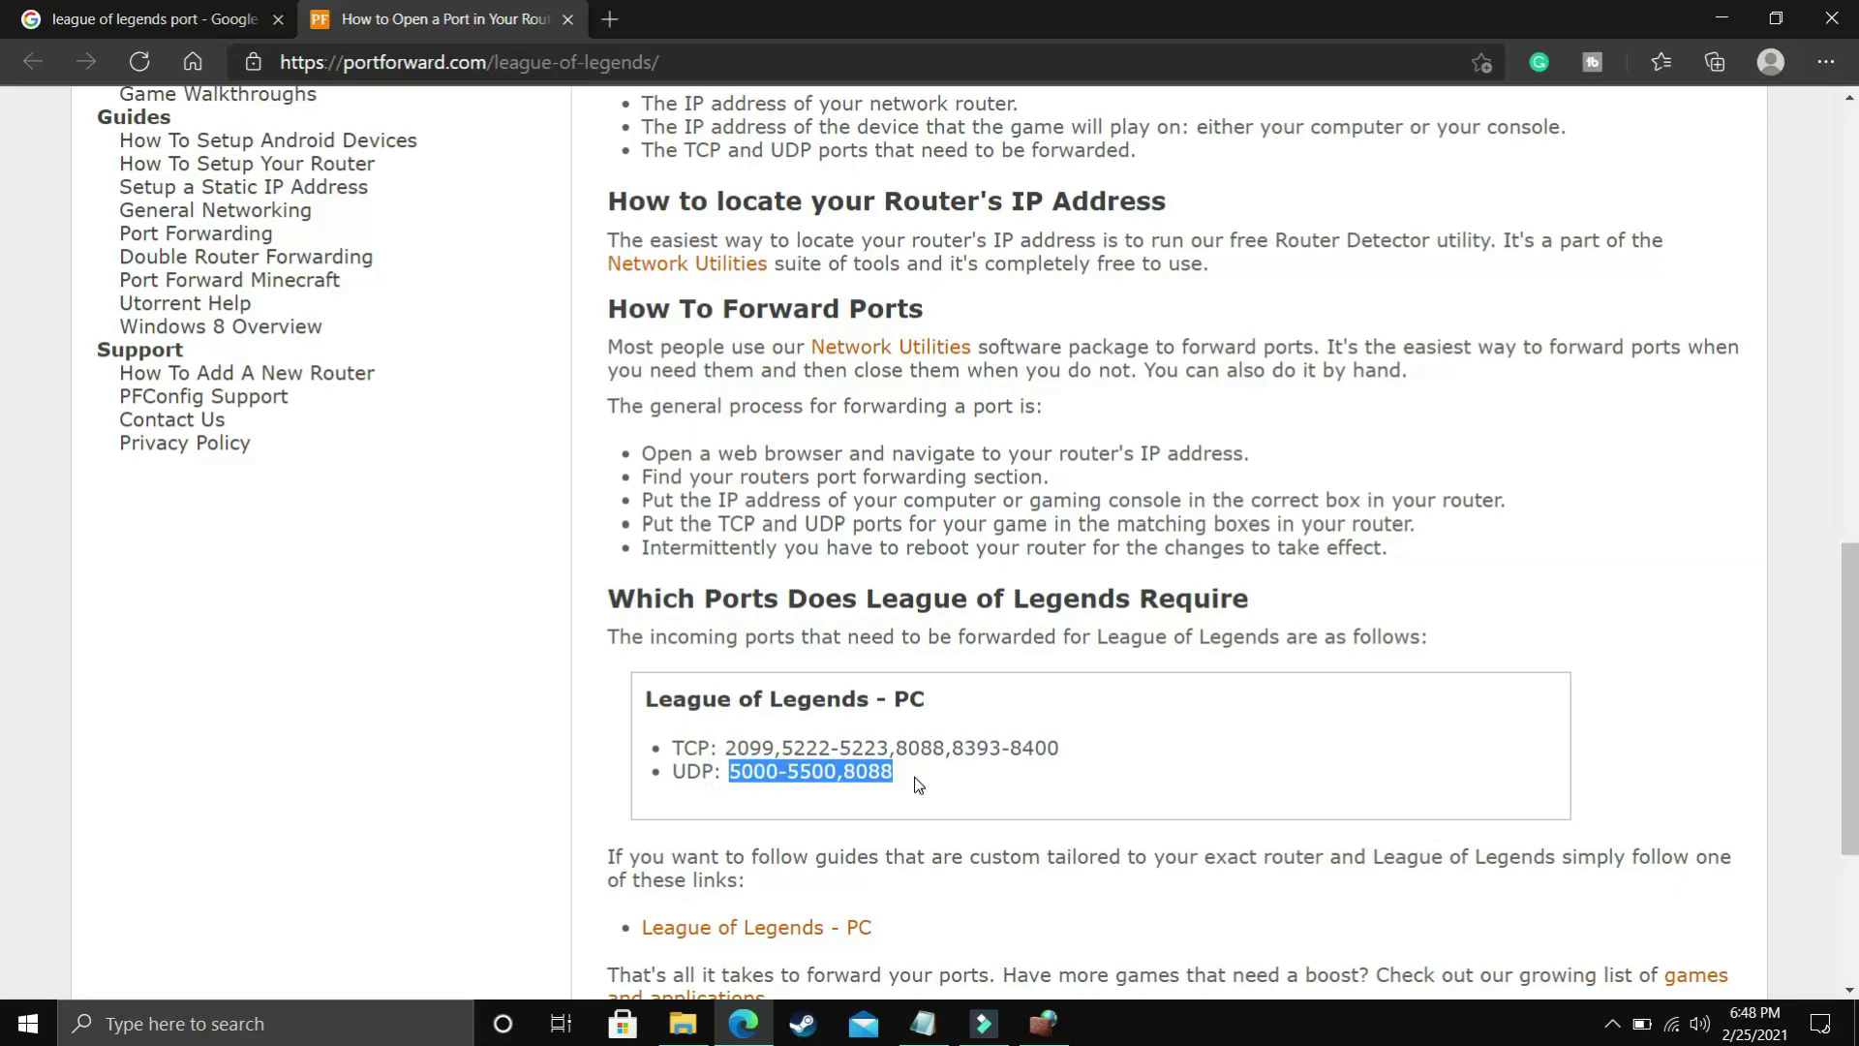
pyautogui.click(1044, 1023)
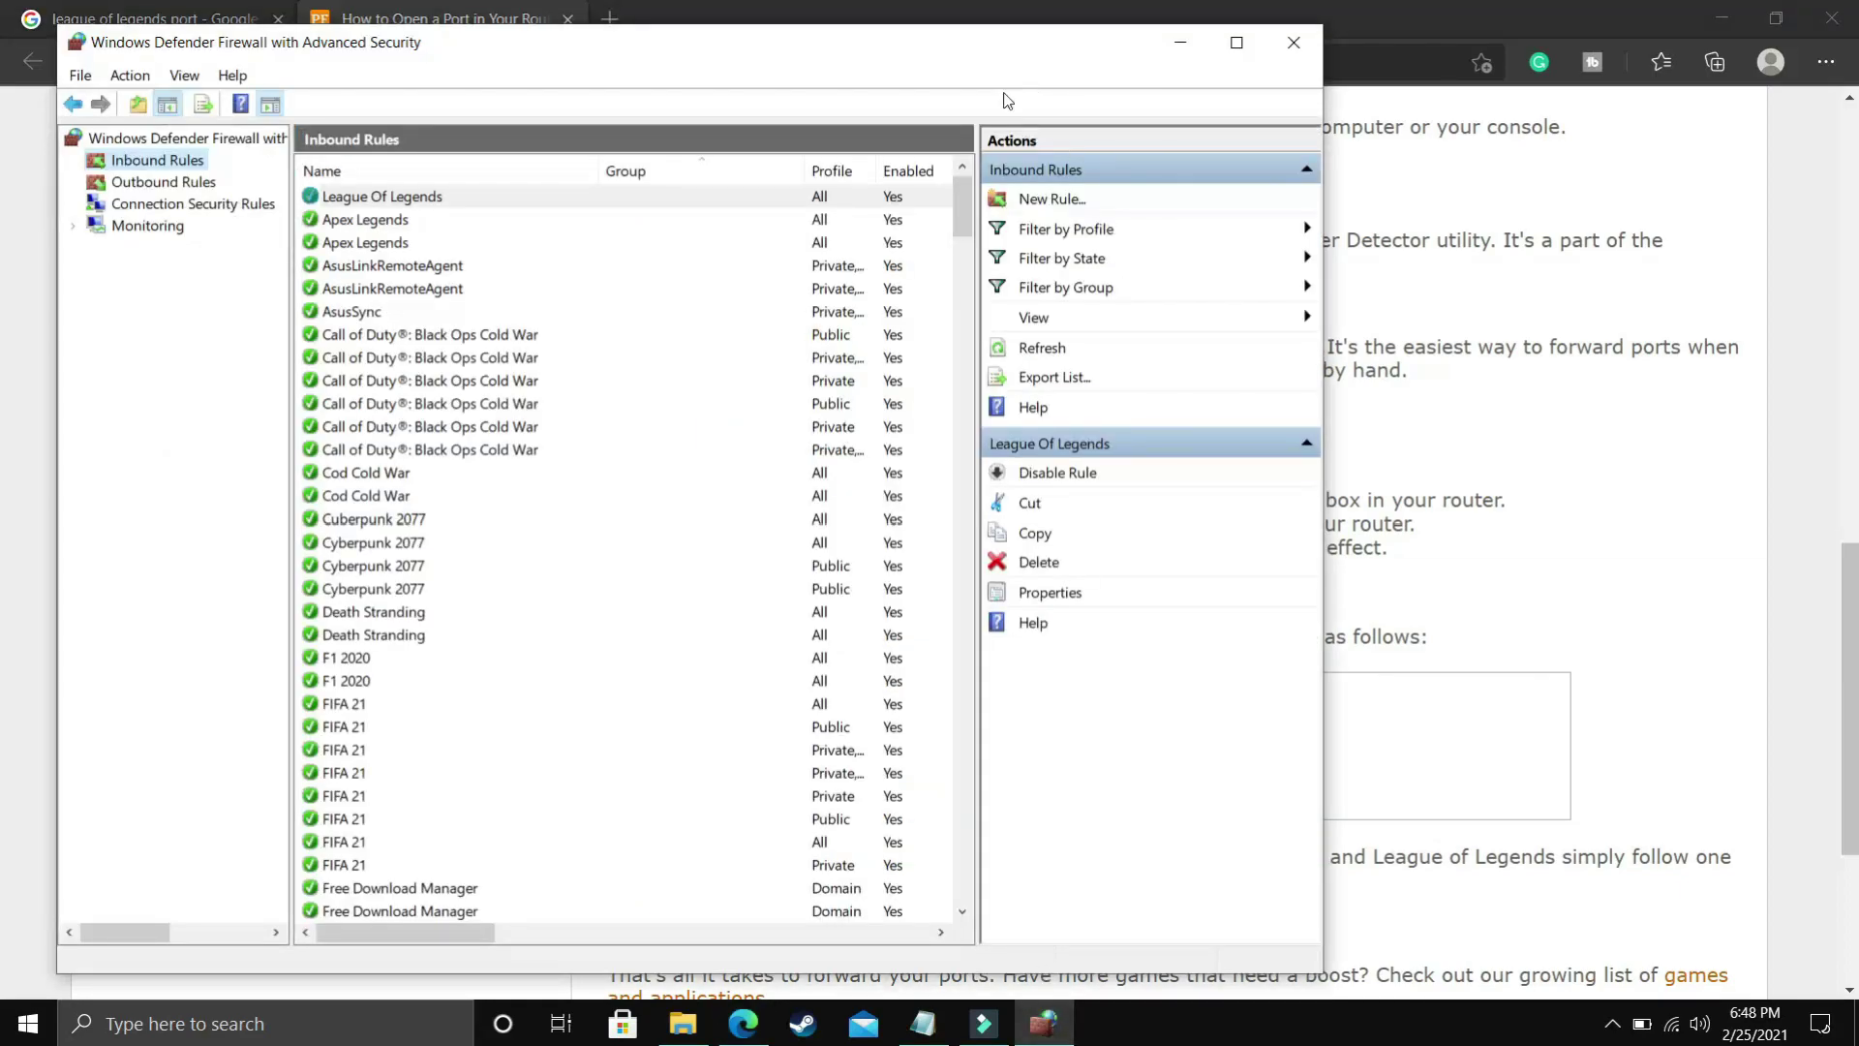
# - Add inbound rule 'League Of Legends' allowing UDP 5000-5500,8088 on all profiles, then close the firewall
pyautogui.click(1029, 203)
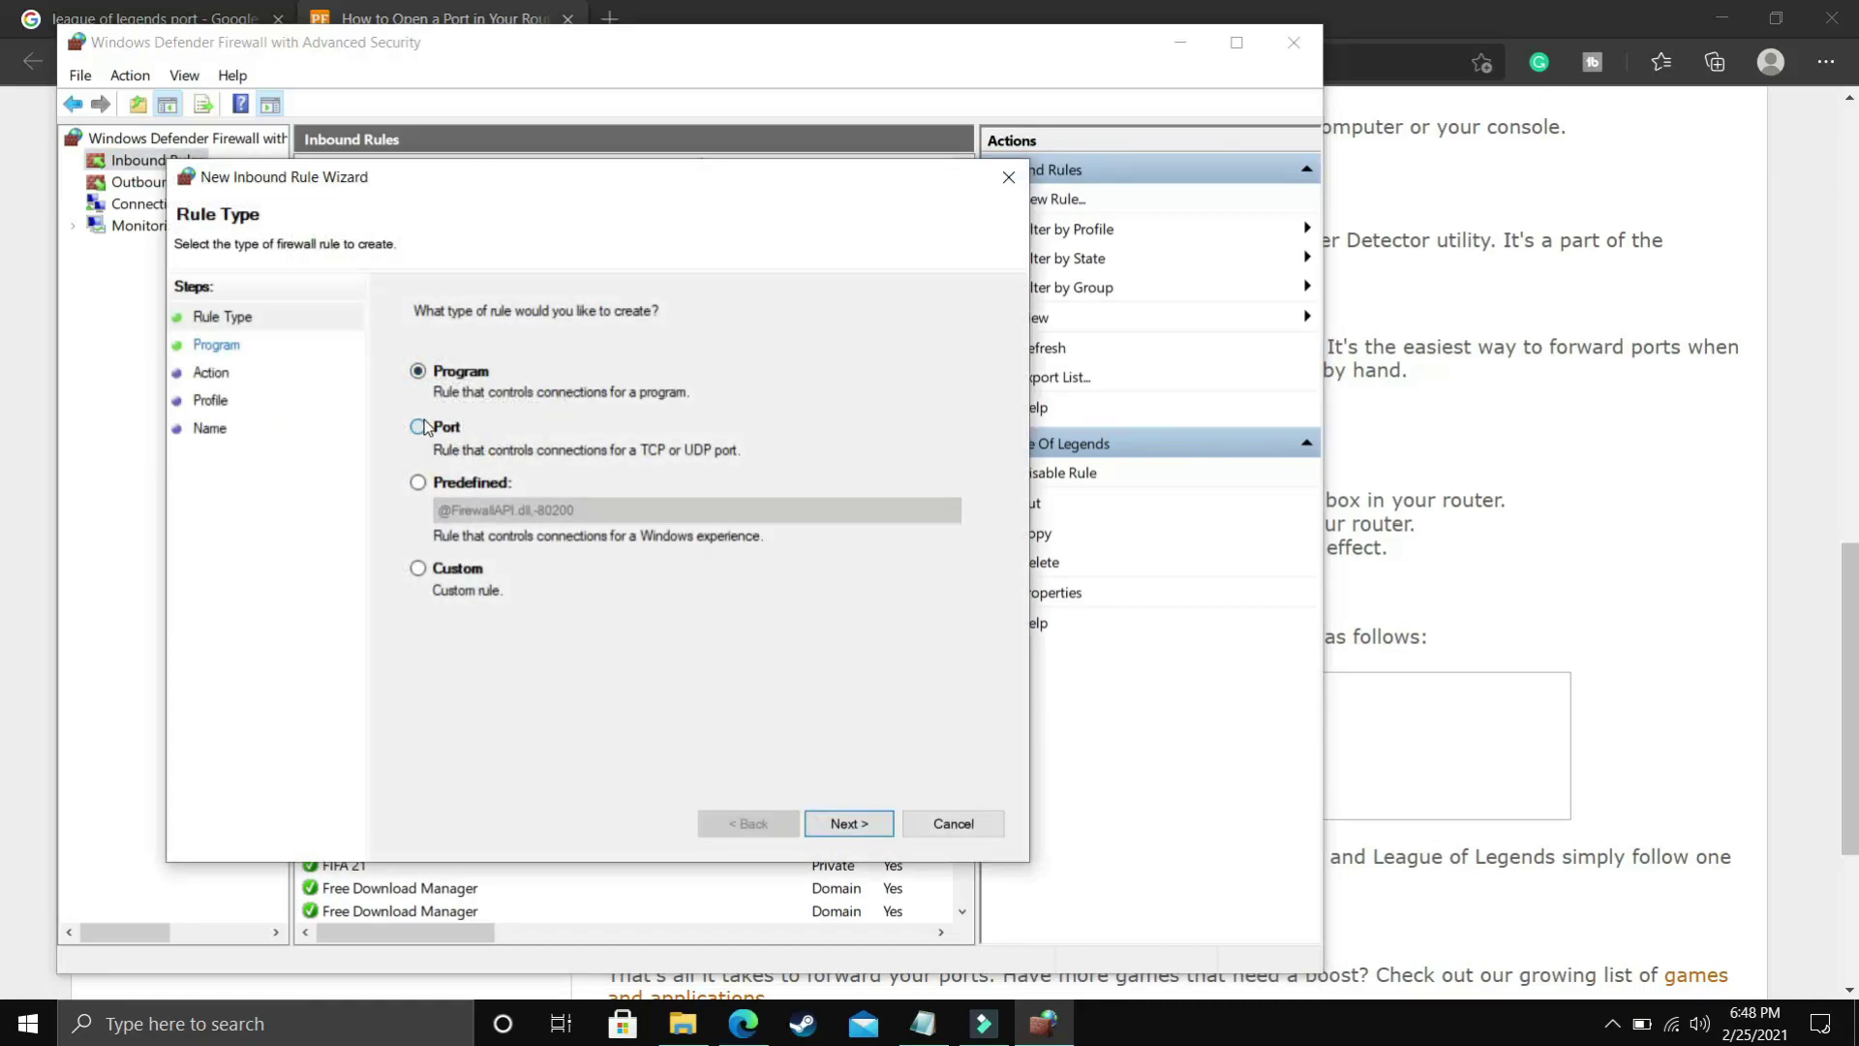
pyautogui.click(419, 427)
pyautogui.click(846, 824)
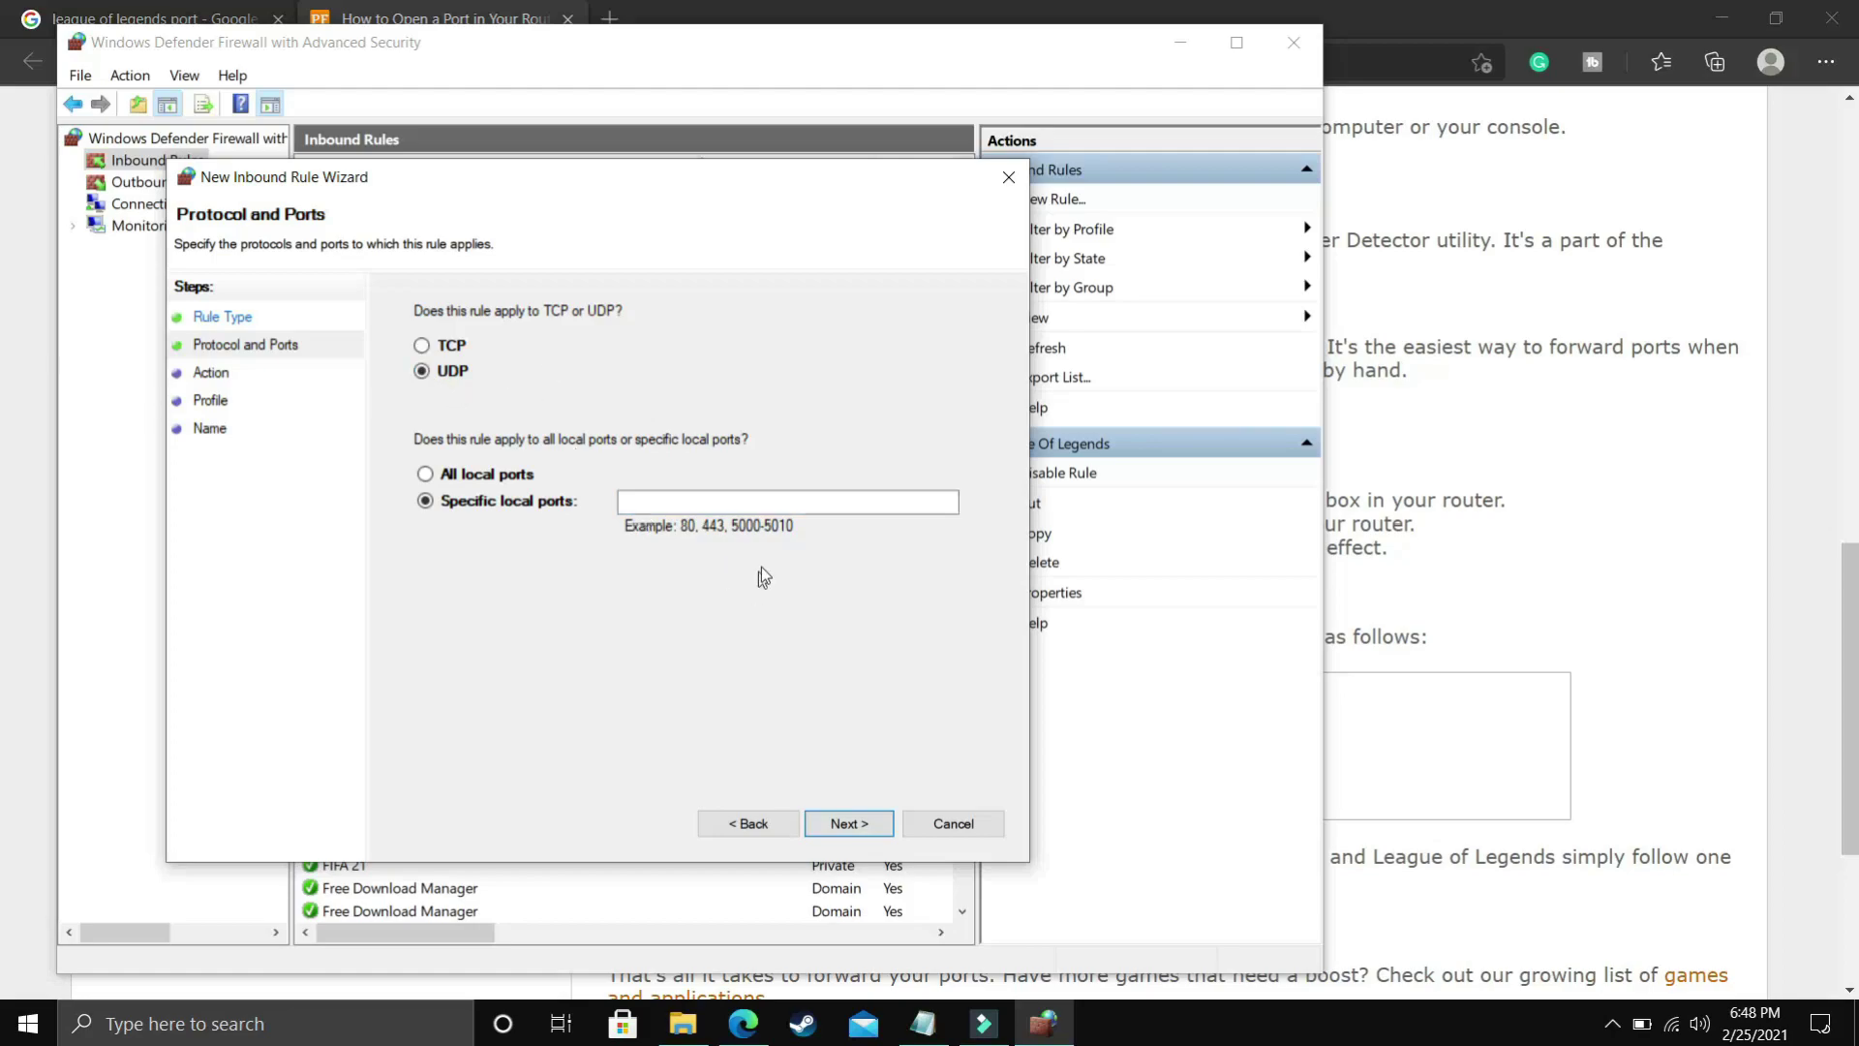
pyautogui.click(657, 500)
pyautogui.hotkey('ctrl', 'v')
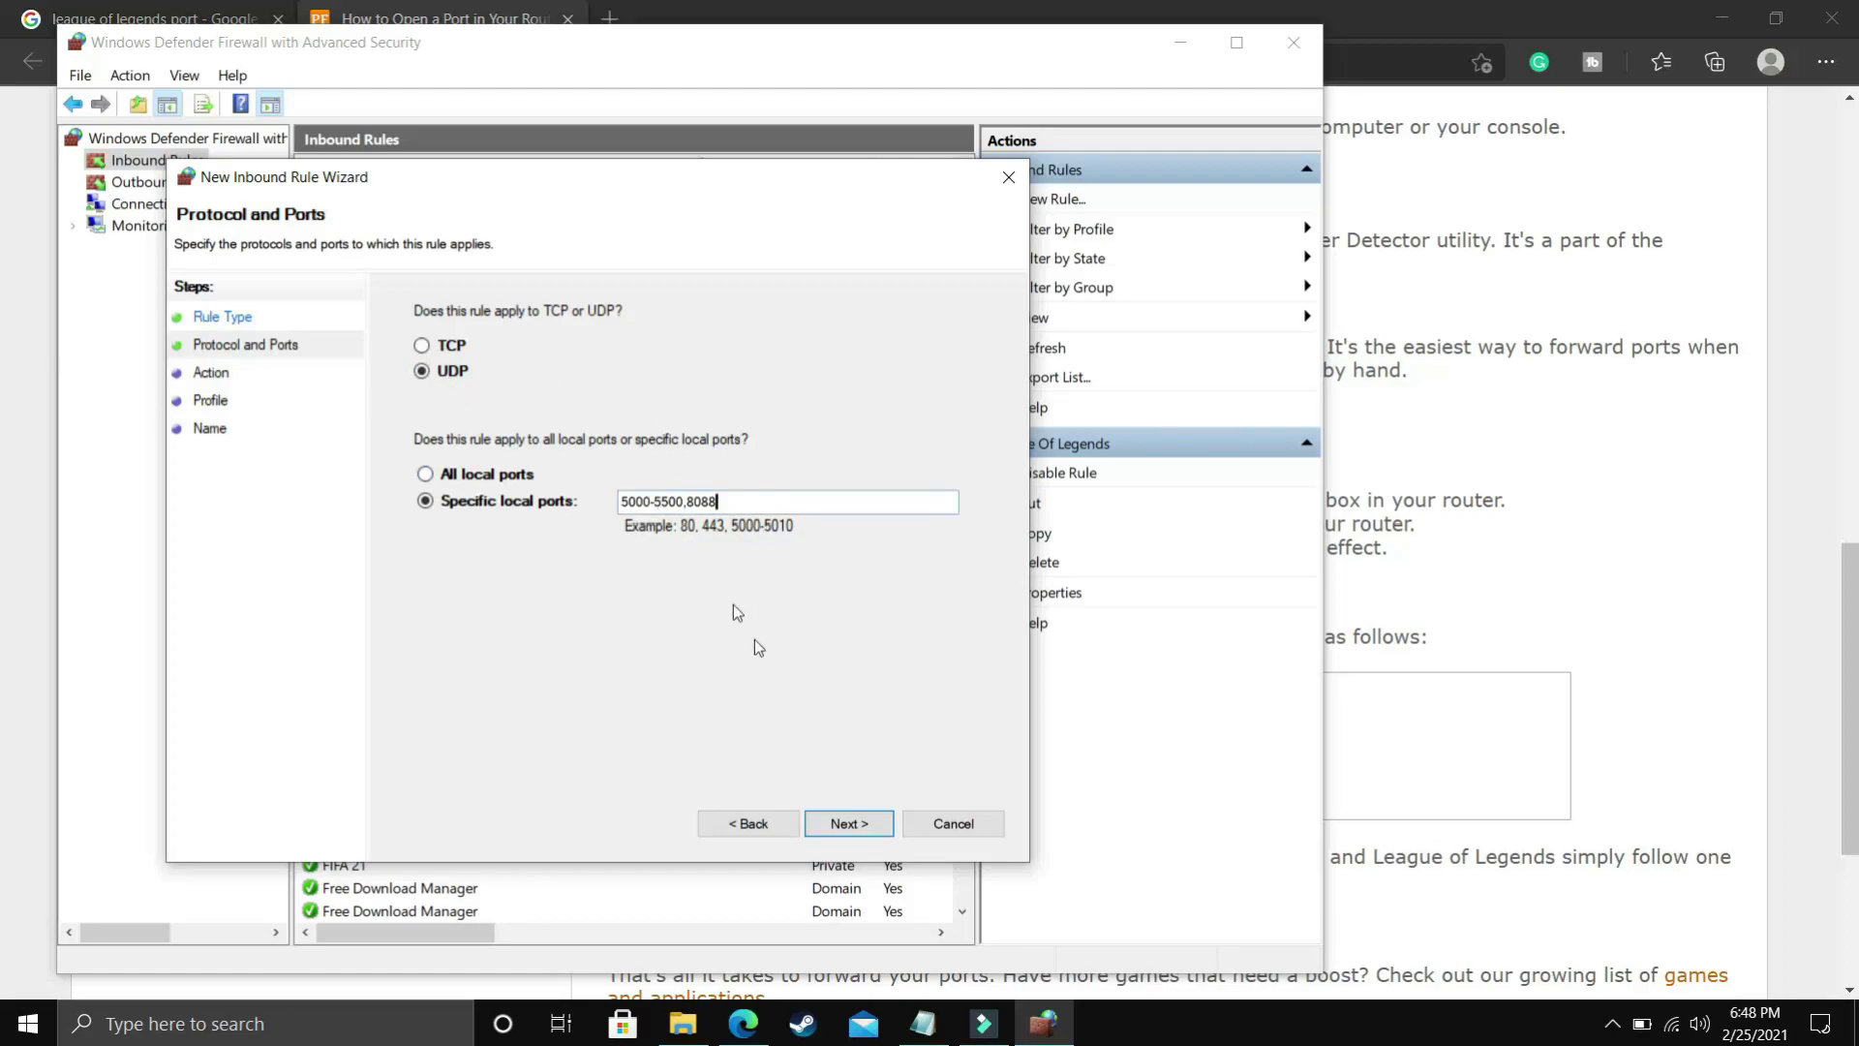
pyautogui.click(849, 823)
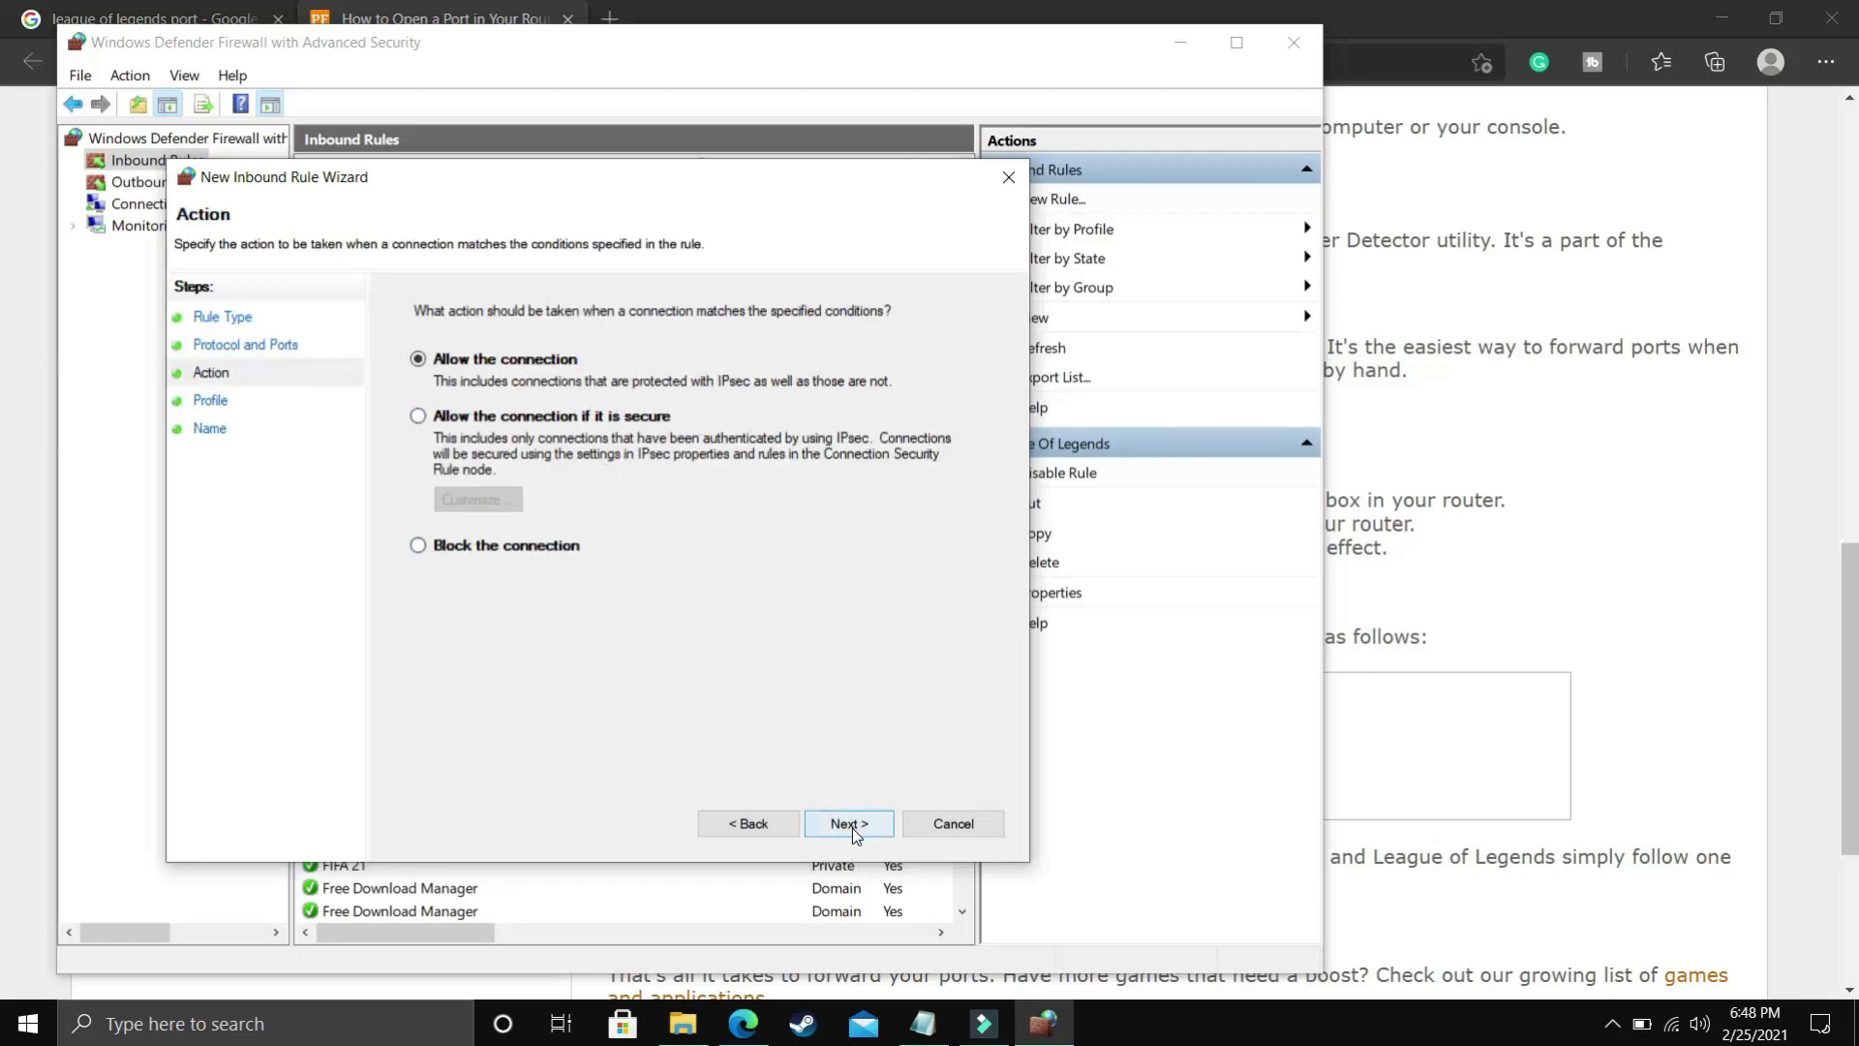
pyautogui.click(849, 823)
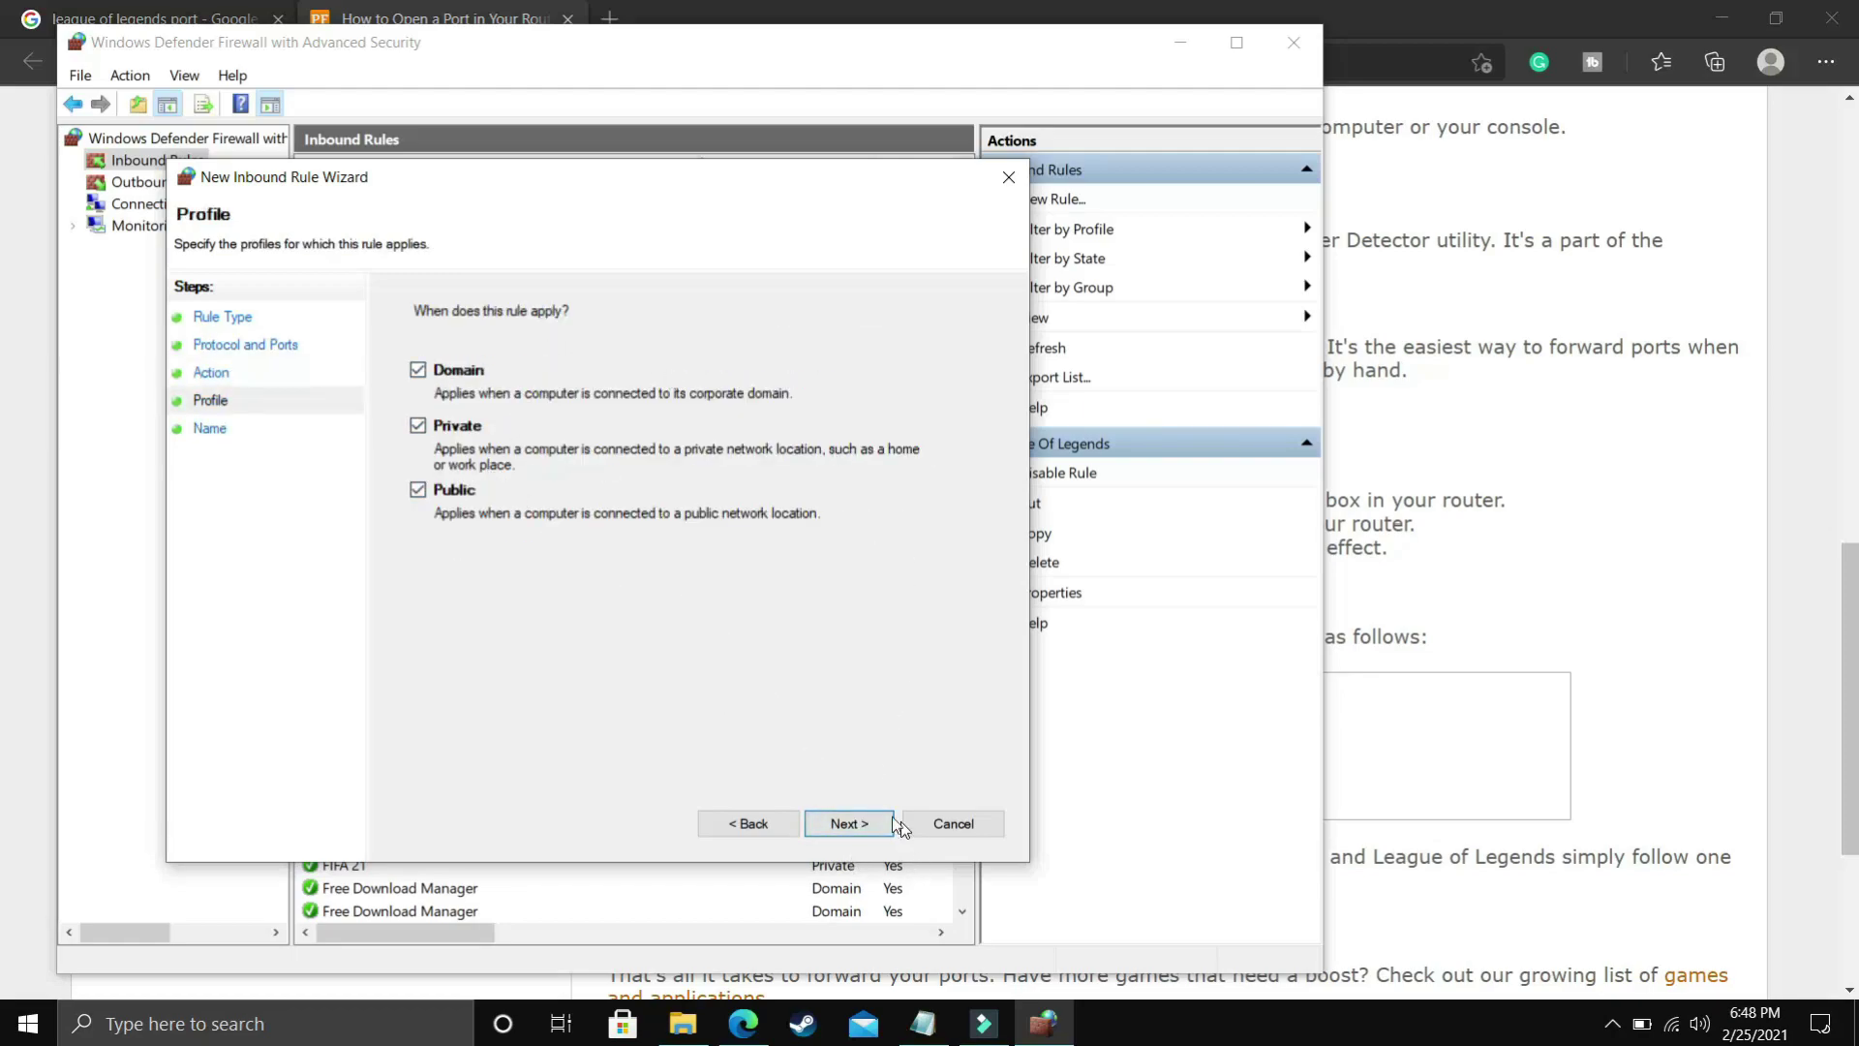
pyautogui.click(844, 825)
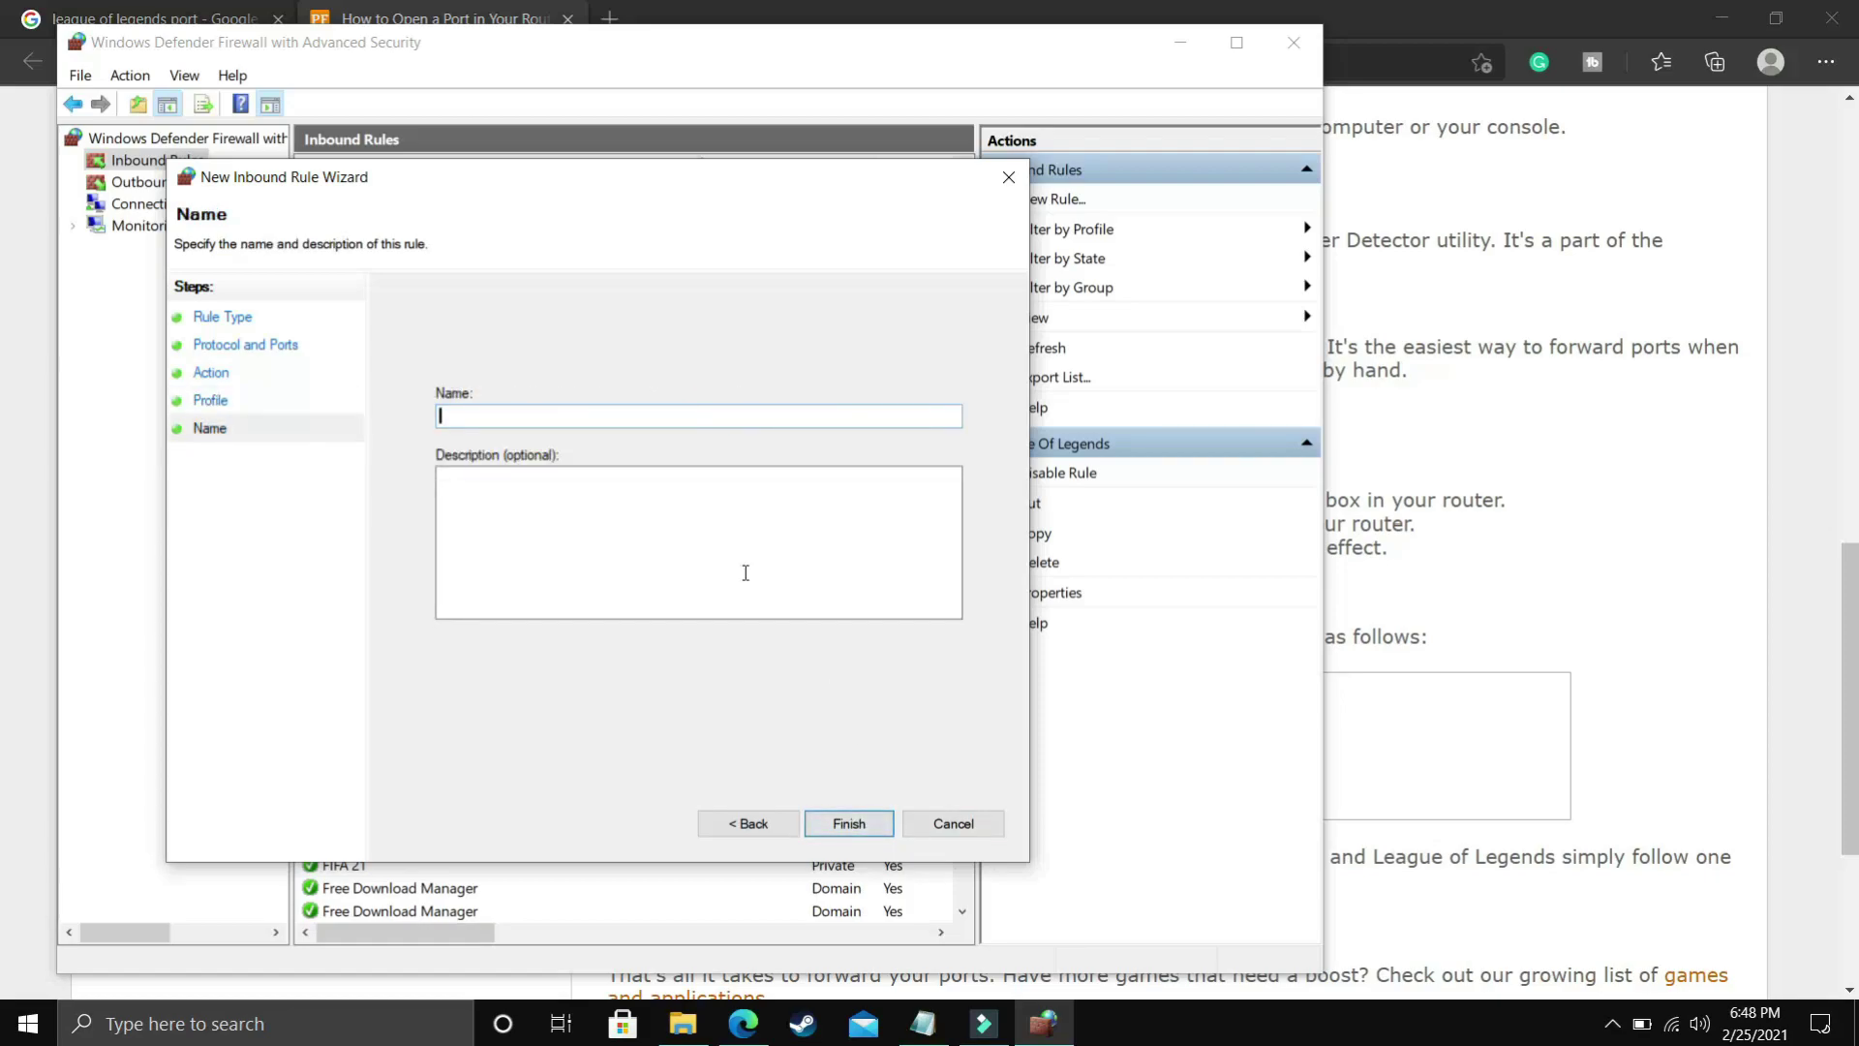
pyautogui.write('League Of Legends')
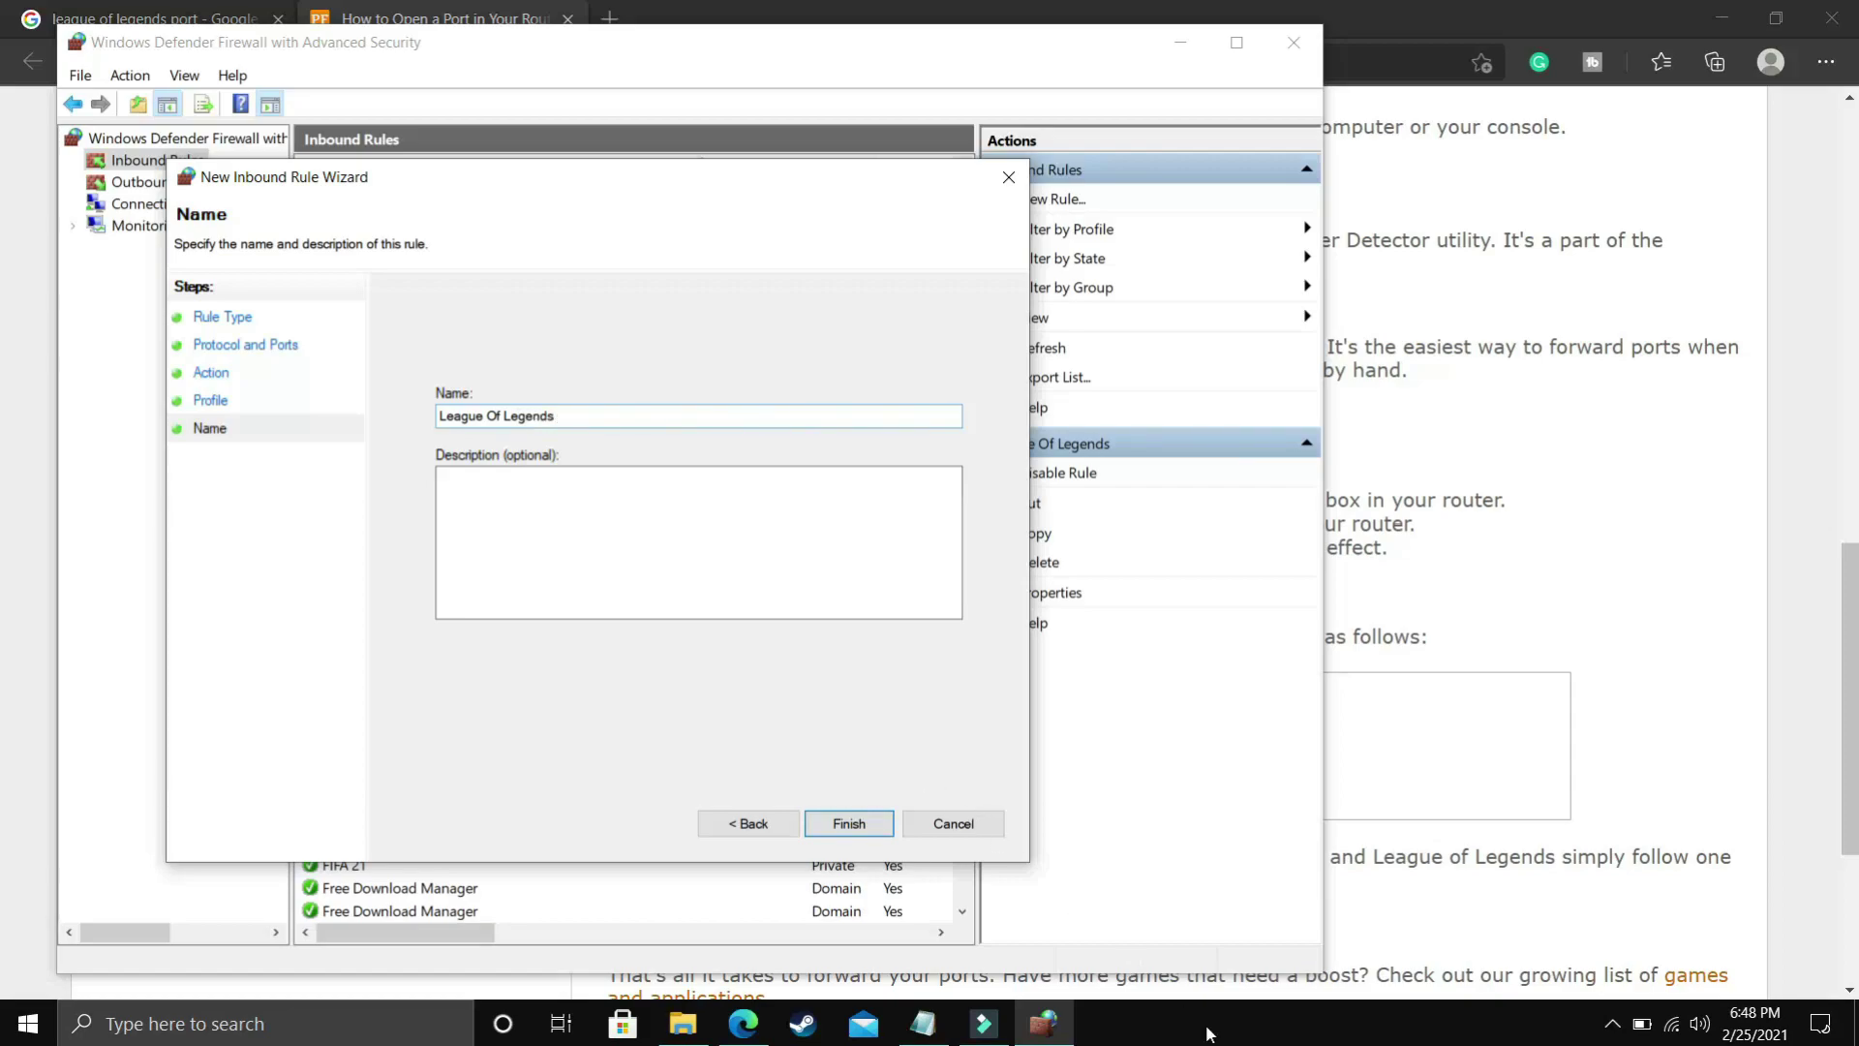
pyautogui.click(849, 823)
pyautogui.click(1294, 42)
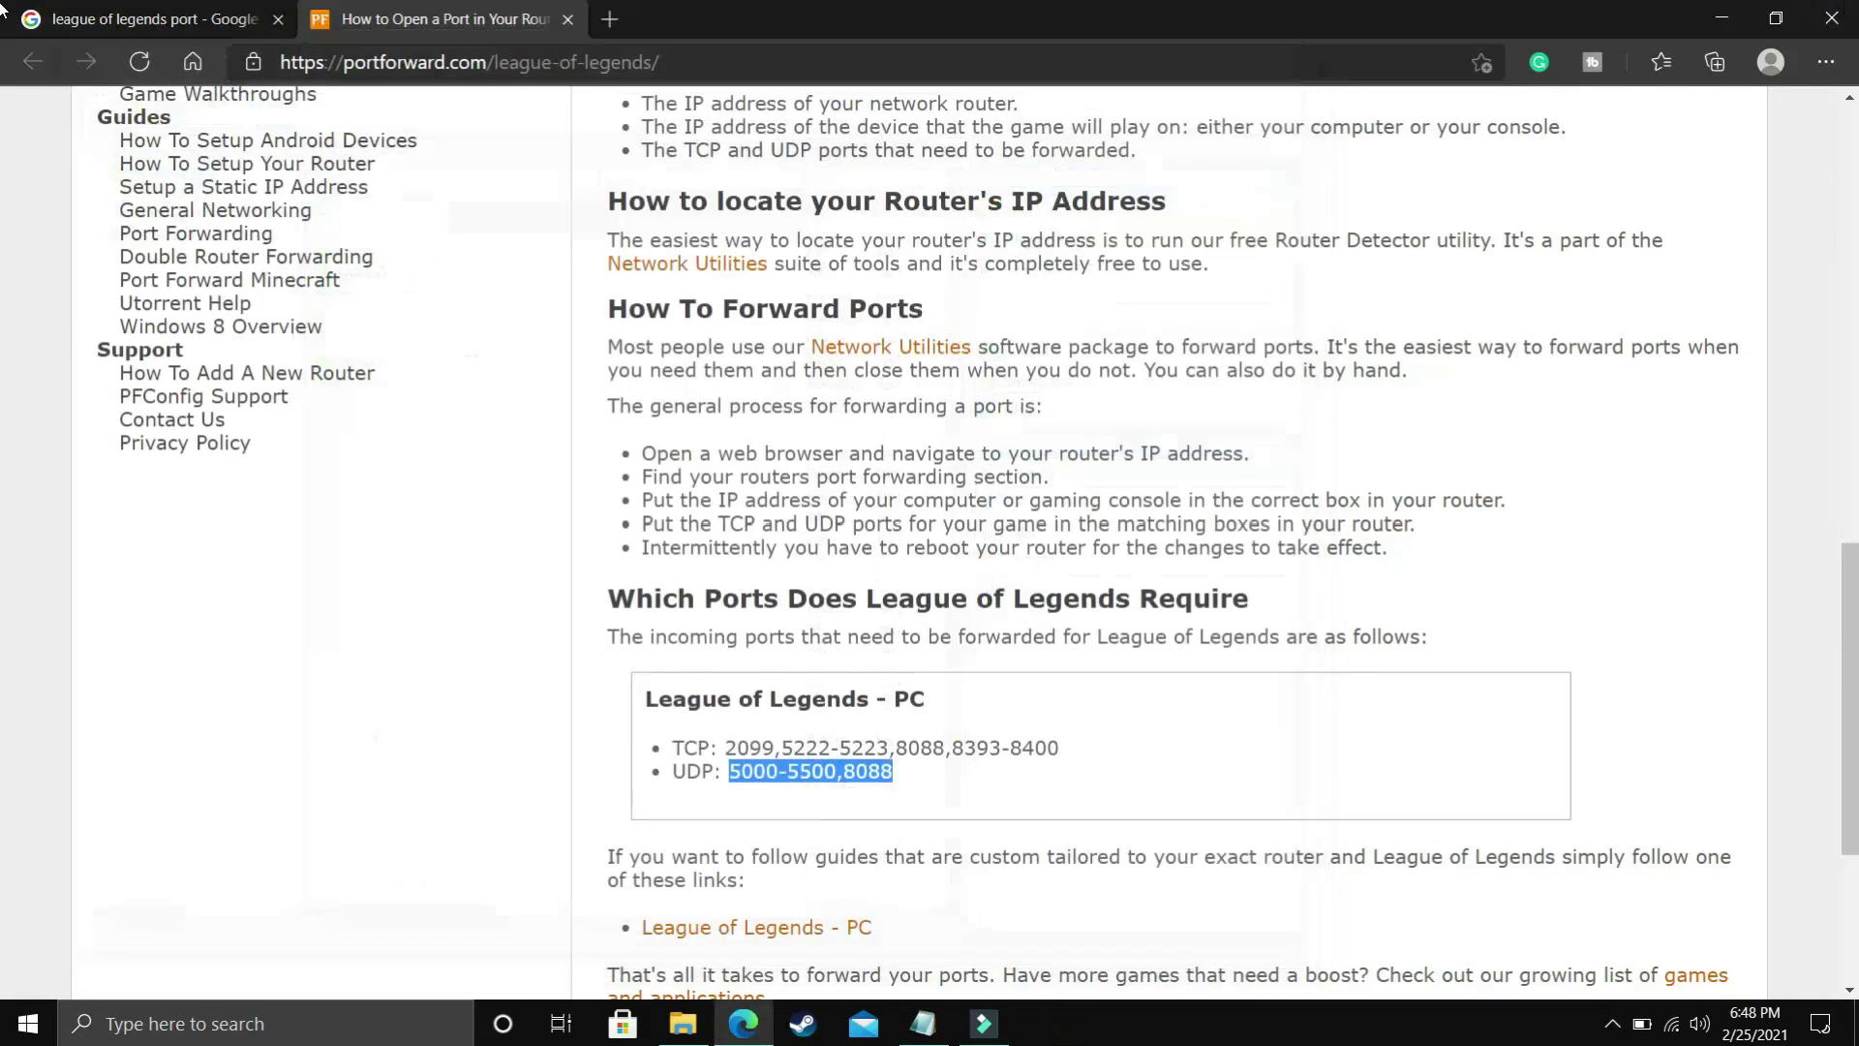
# - Minimize the Edge portforward page to reveal the desktop
pyautogui.click(1709, 21)
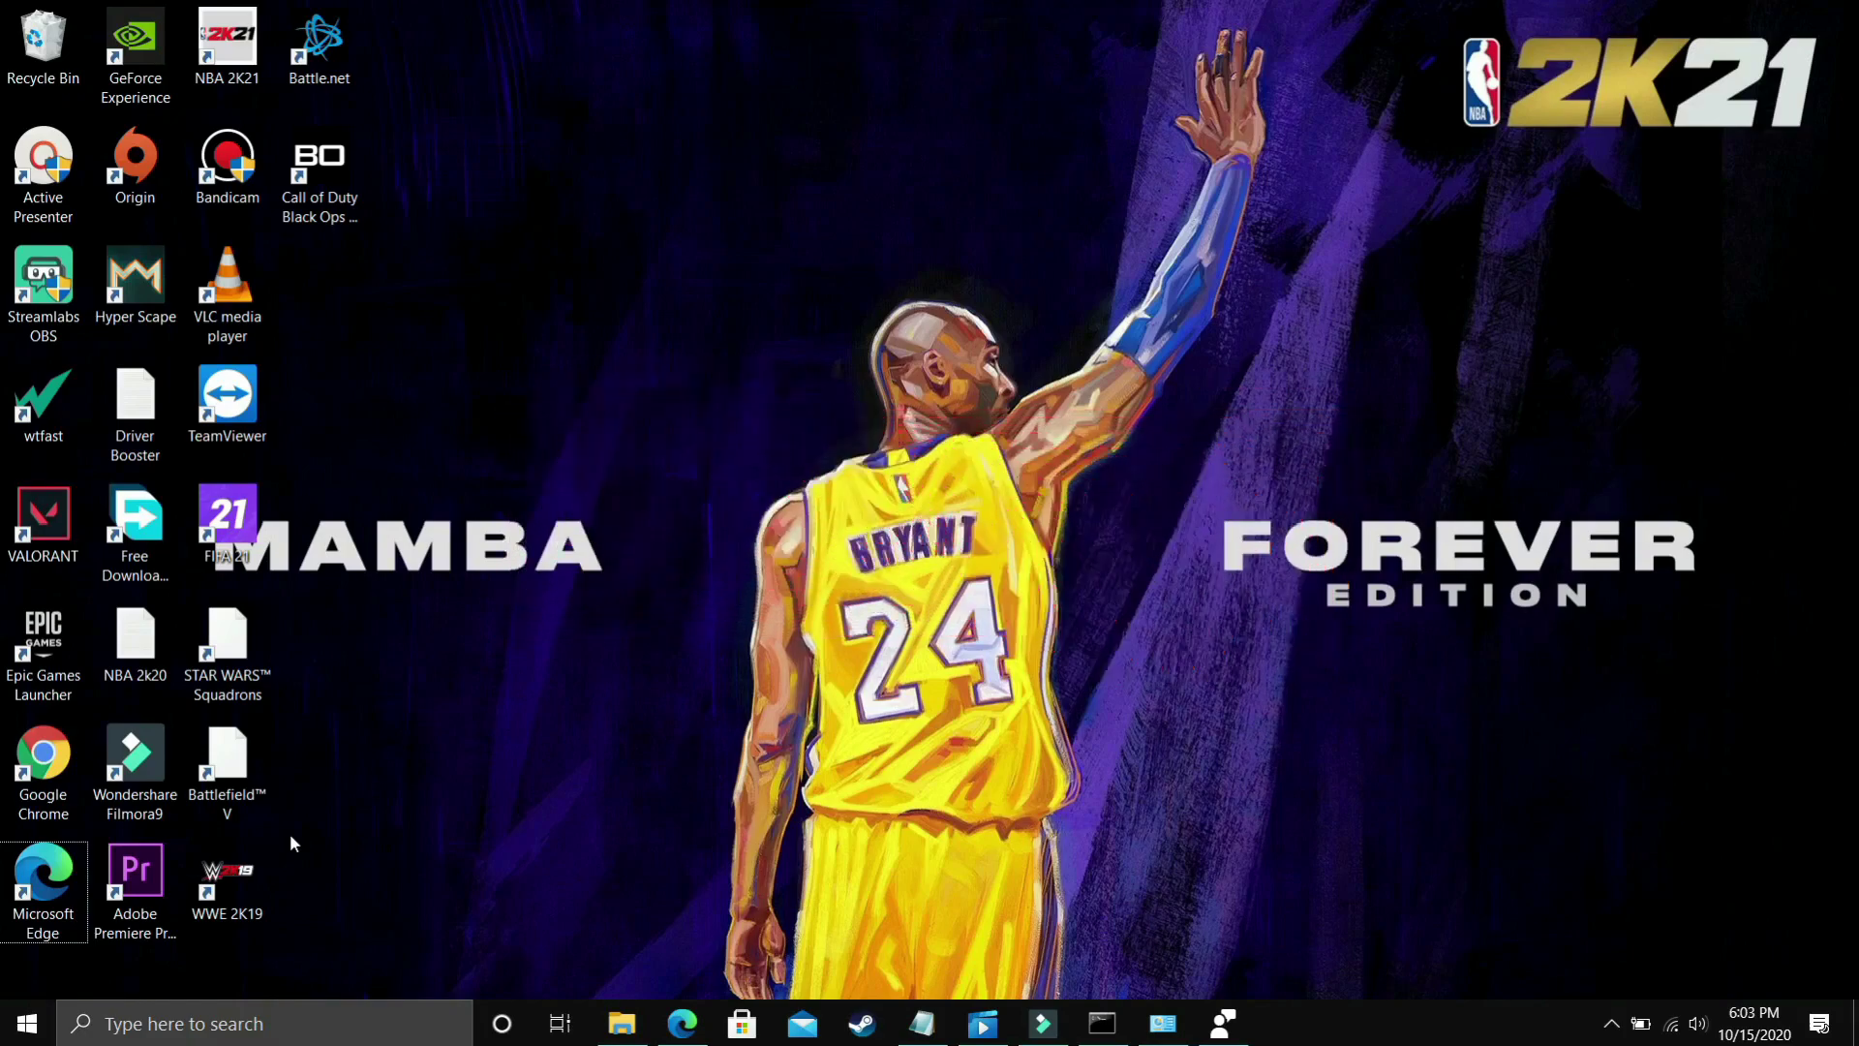
# - Open Command Prompt via search and run ipconfig /flushdns to clear the DNS resolver cache
pyautogui.click(356, 1026)
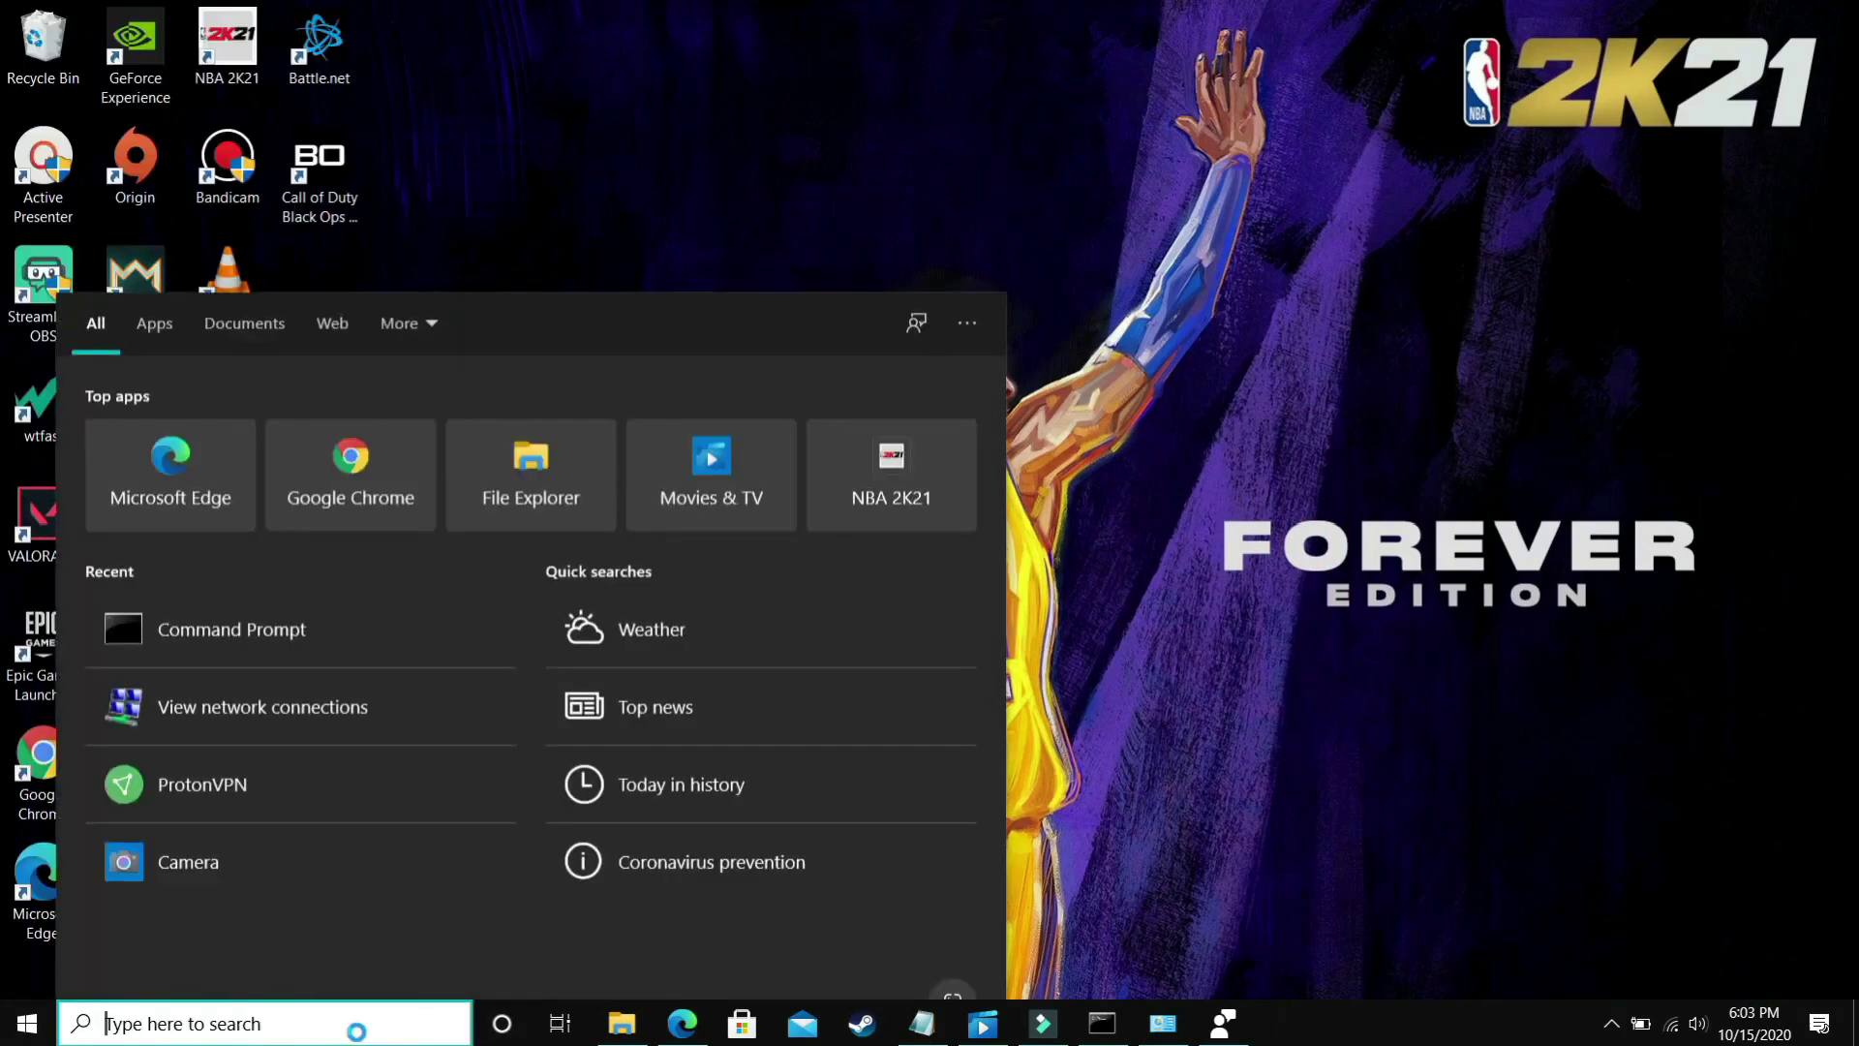
pyautogui.write('cmd')
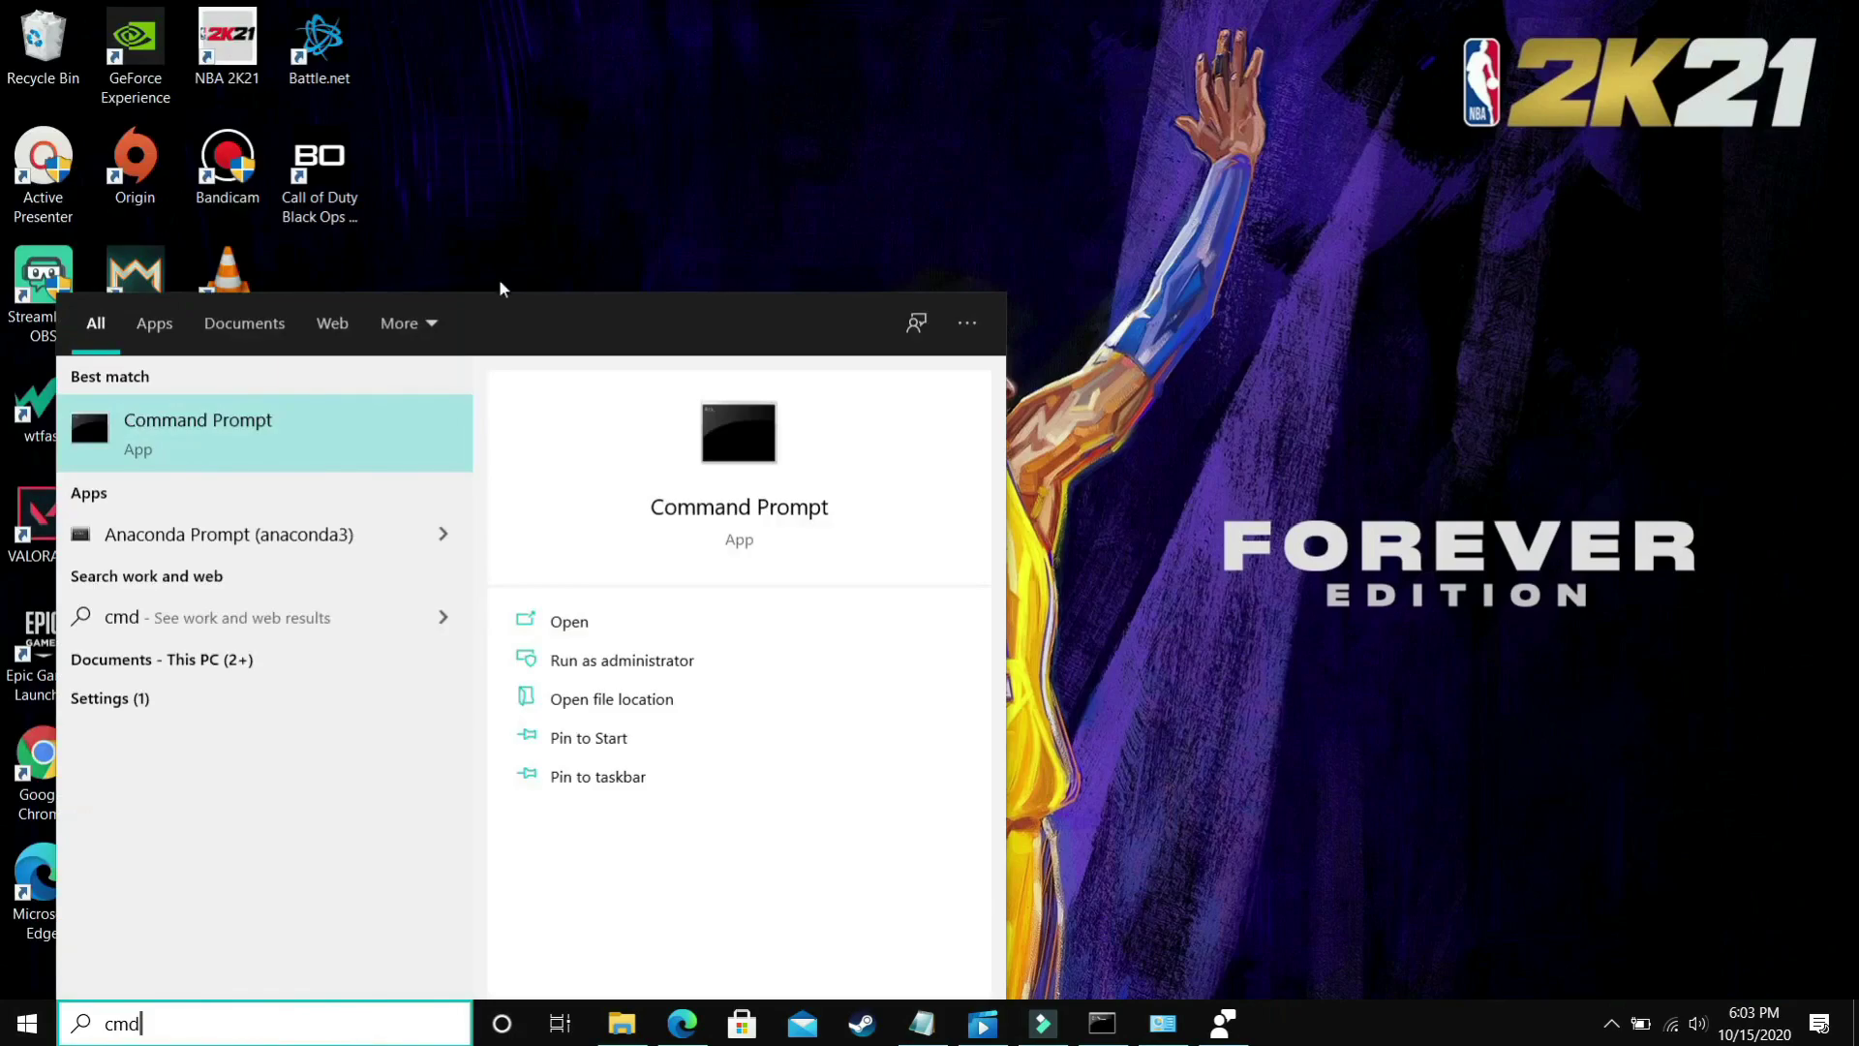
pyautogui.press('Return')
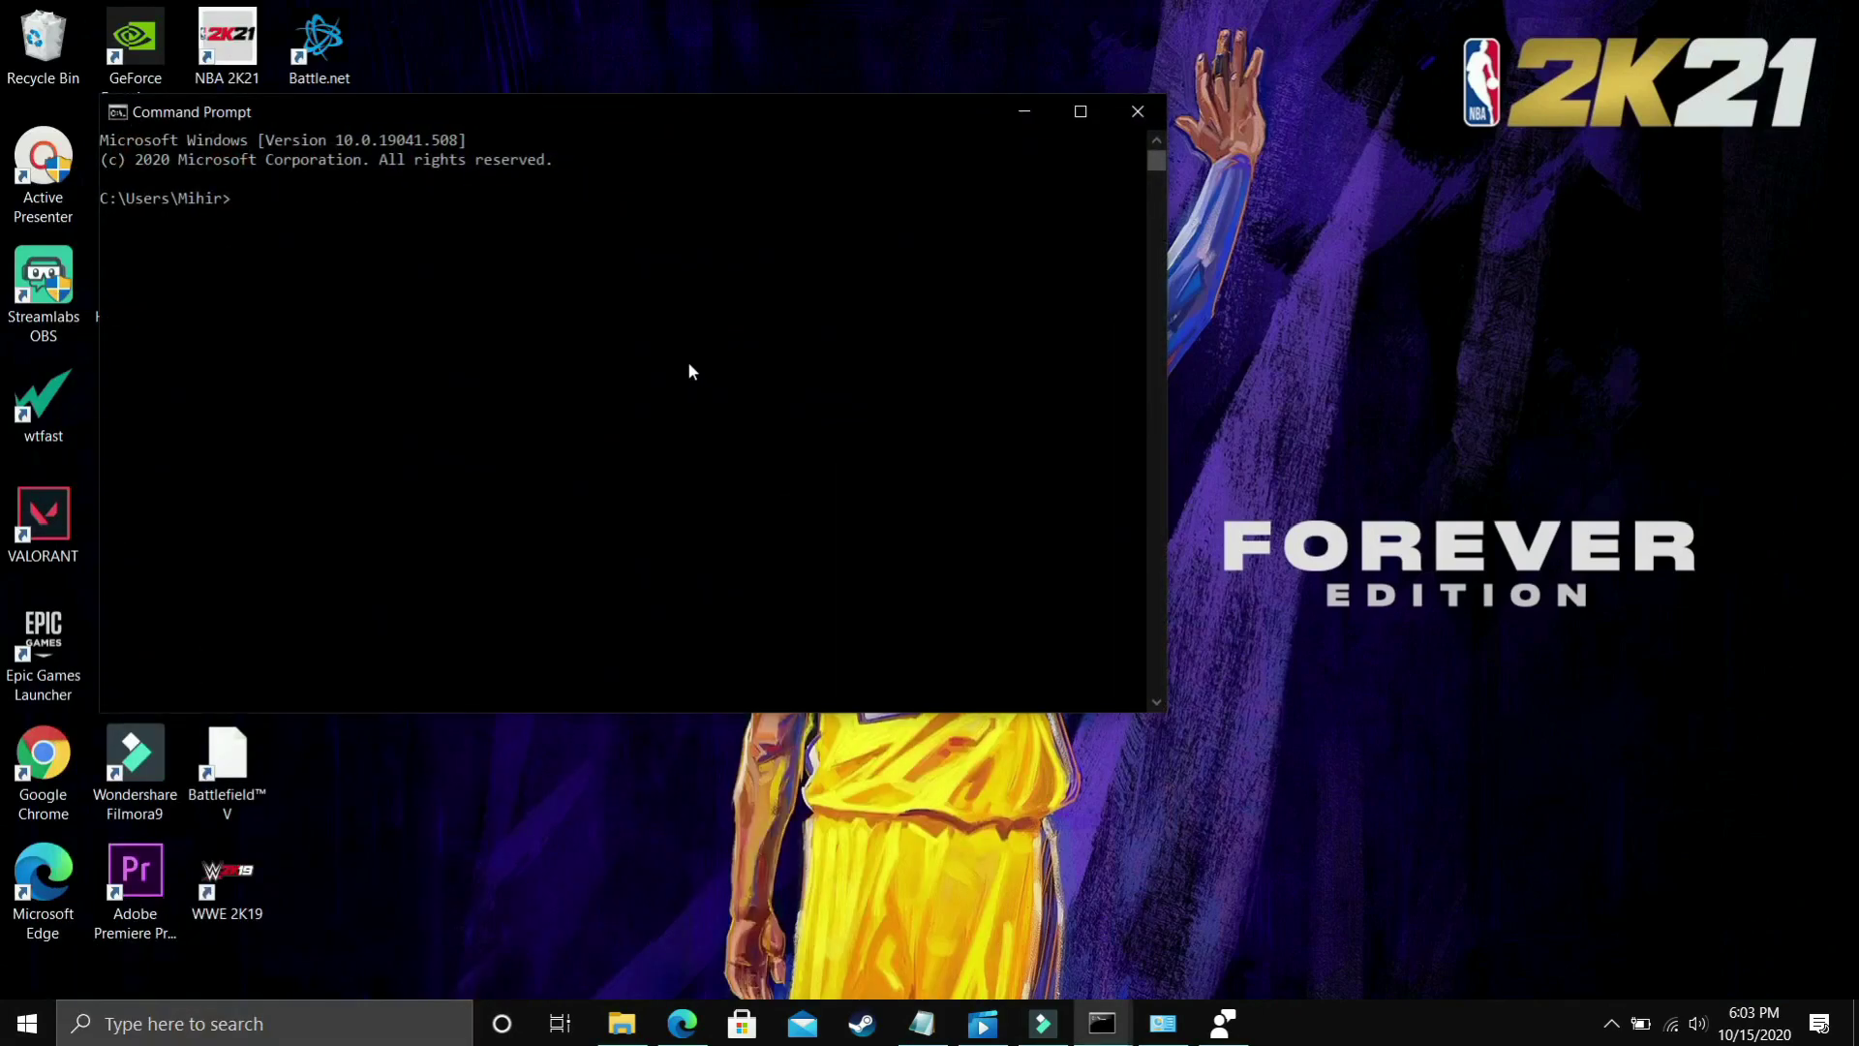
pyautogui.write('ipconfig /flushdns')
pyautogui.press('Return')
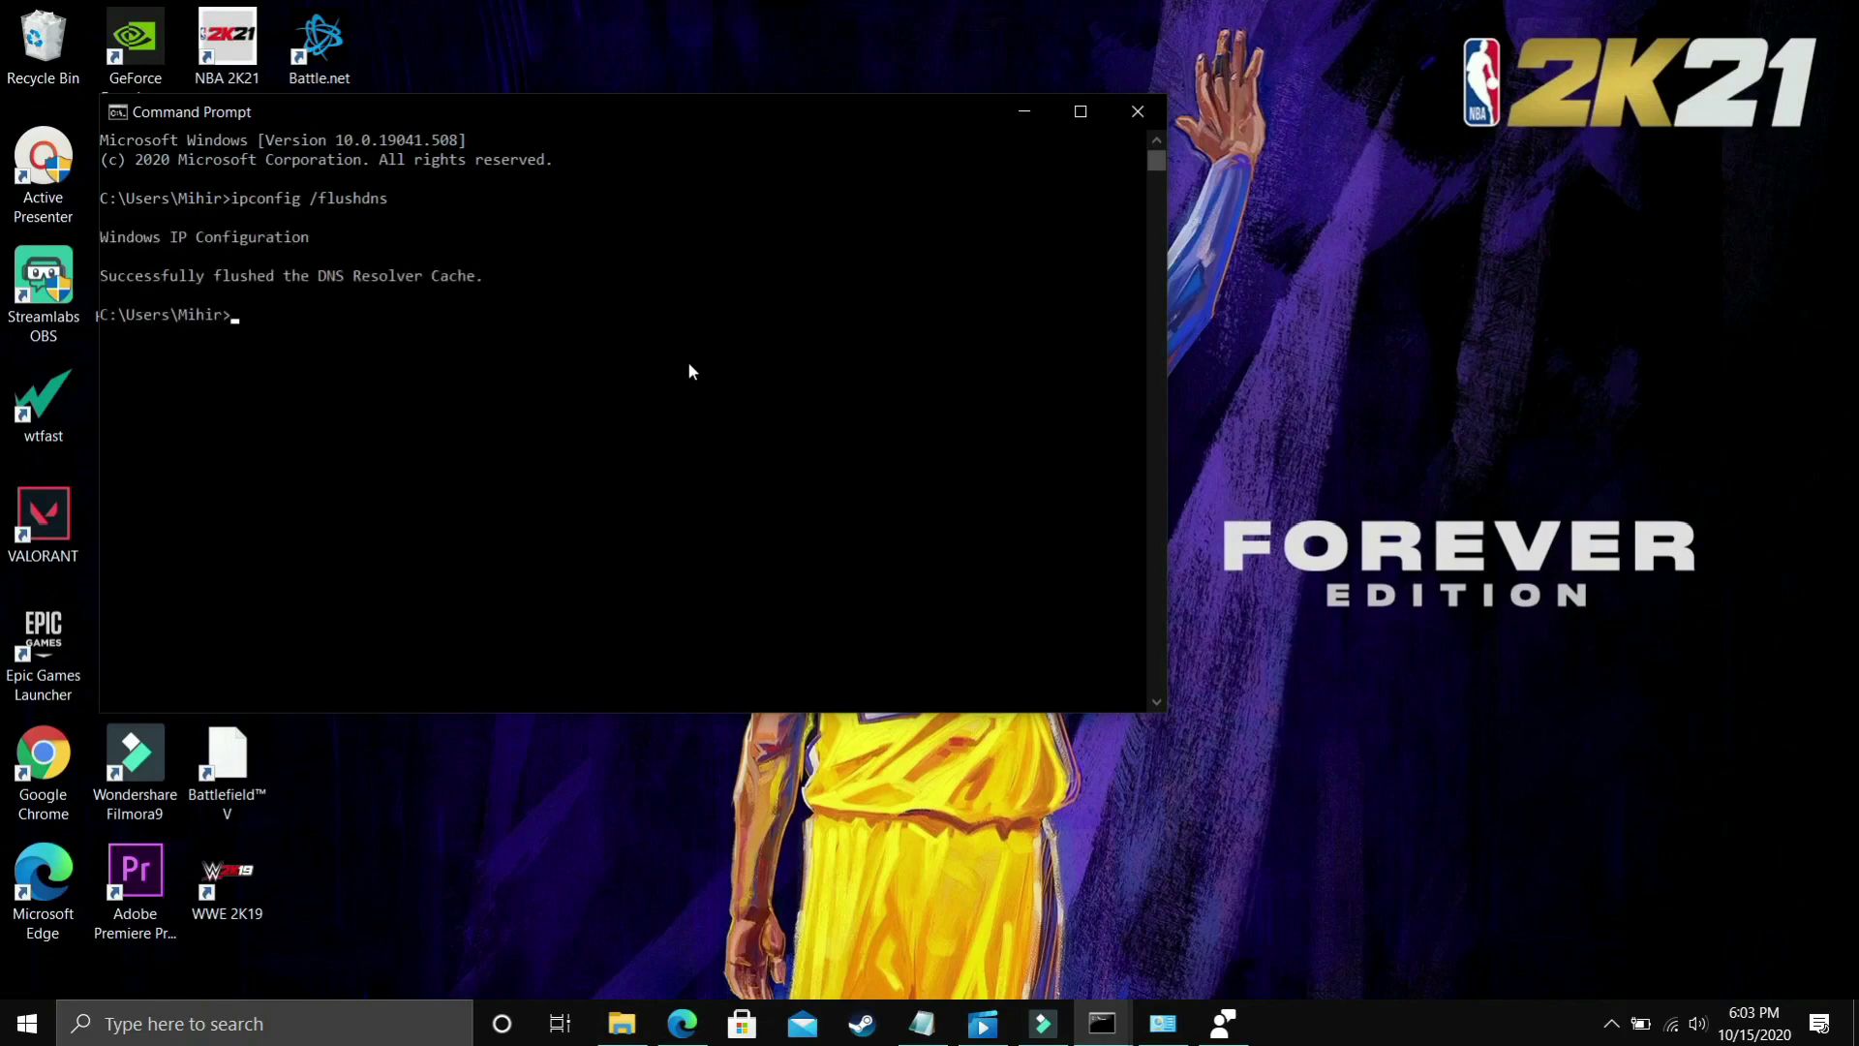